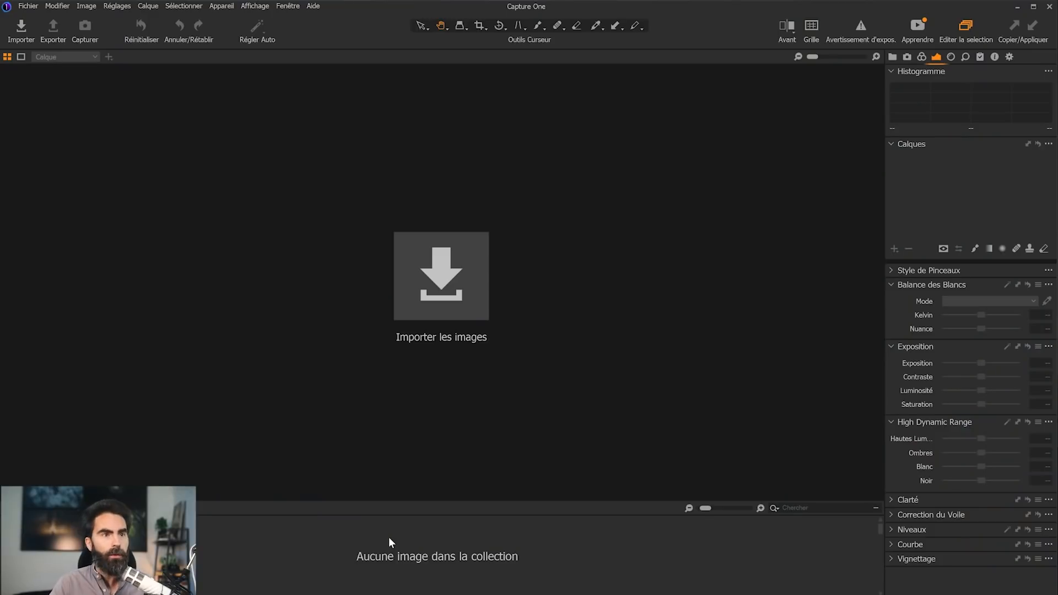
Create a new catalogue named "The first One" in F:\CAPTURE ONE from the Vide template, skipping the backup of the previous catalogue
left_click(28, 6)
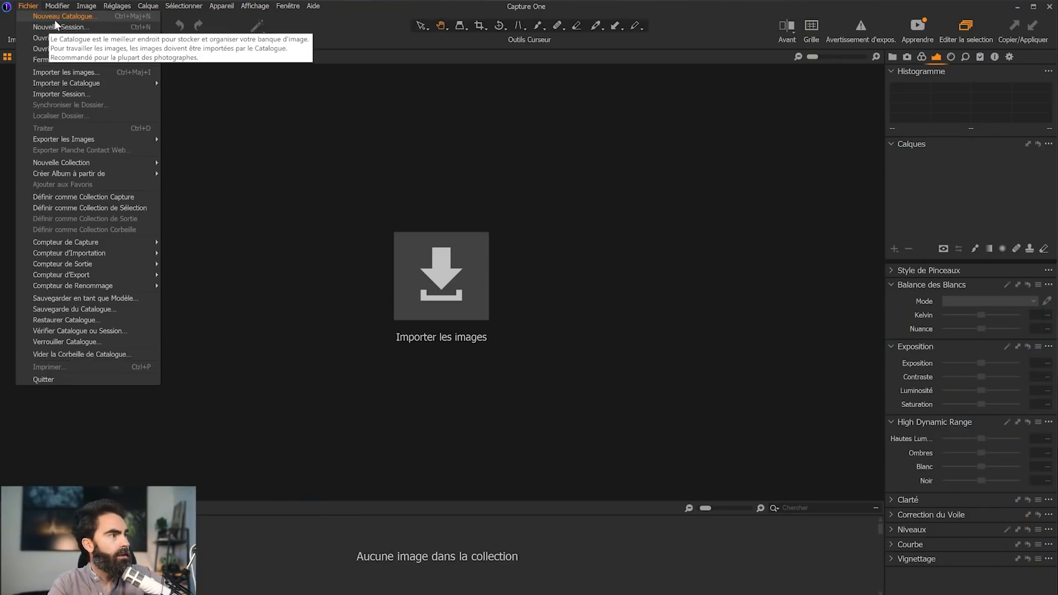
left_click(56, 17)
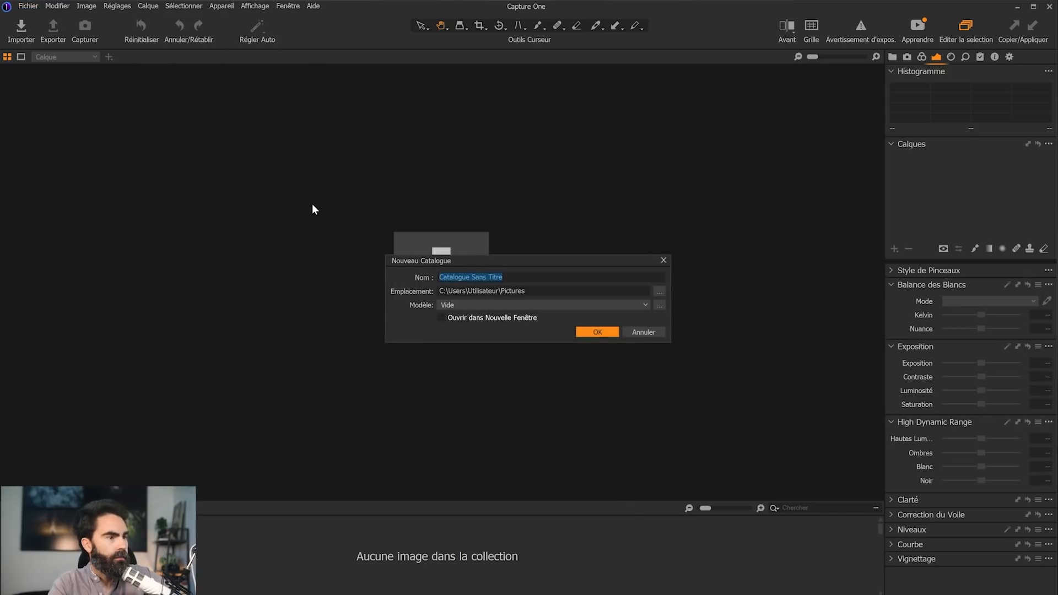
type("Catal")
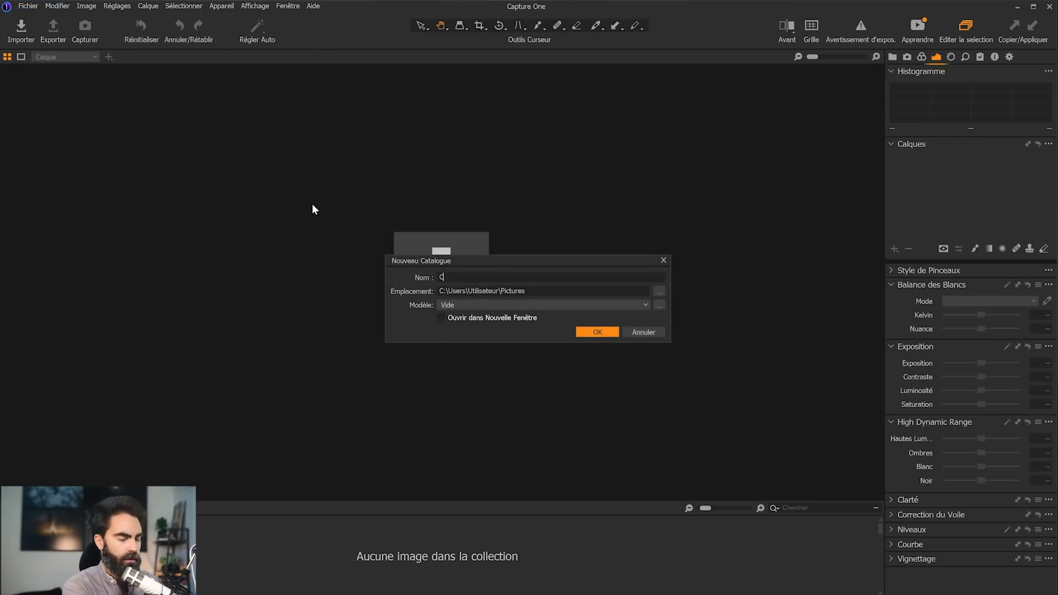
type("ogue")
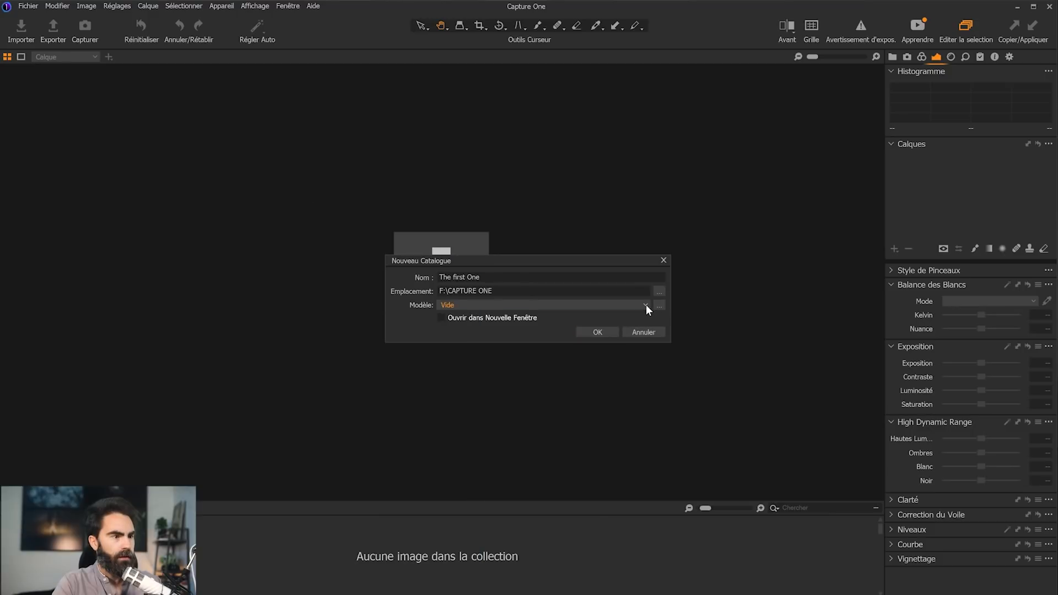
left_click(647, 305)
left_click(646, 307)
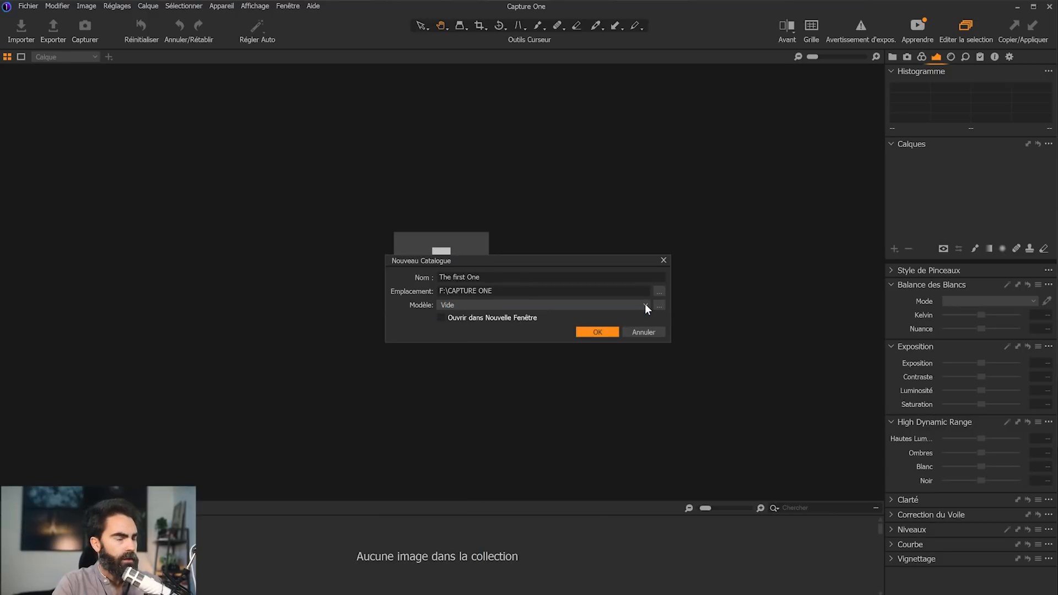
left_click(659, 306)
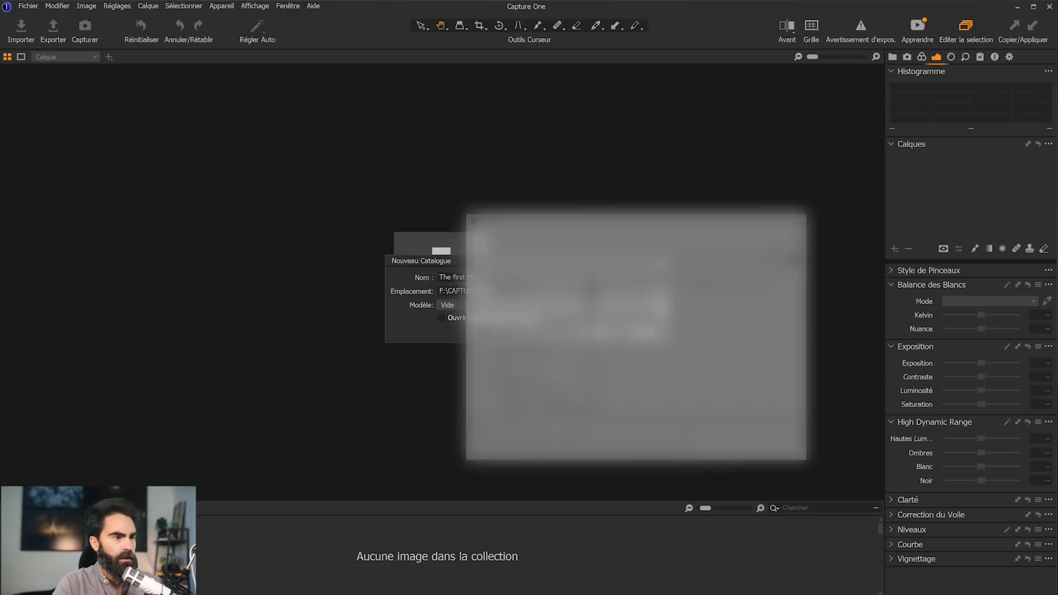
left_click(802, 218)
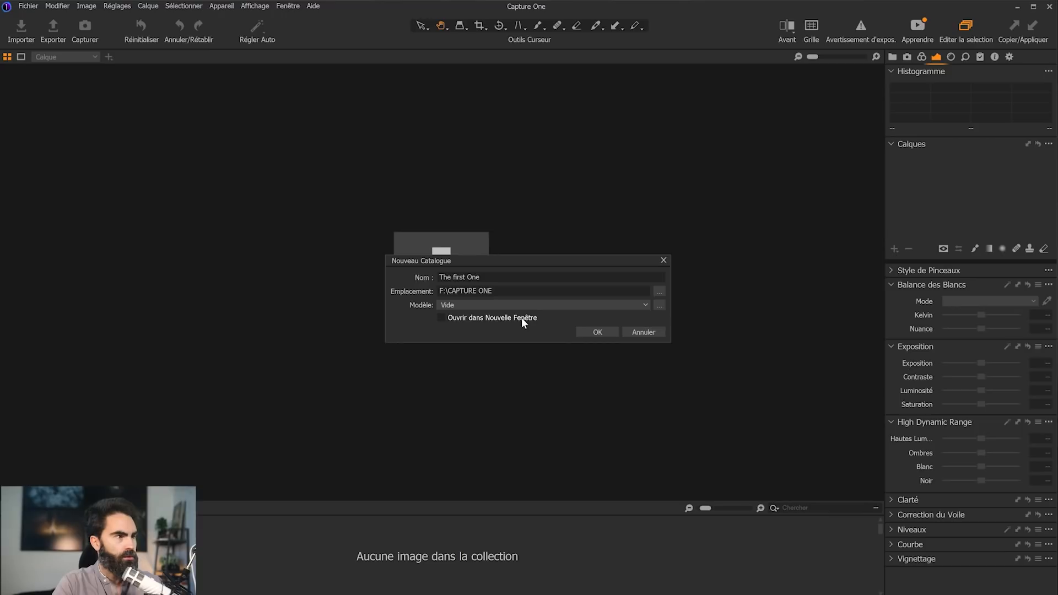
left_click_drag(590, 265, 621, 293)
left_click(629, 361)
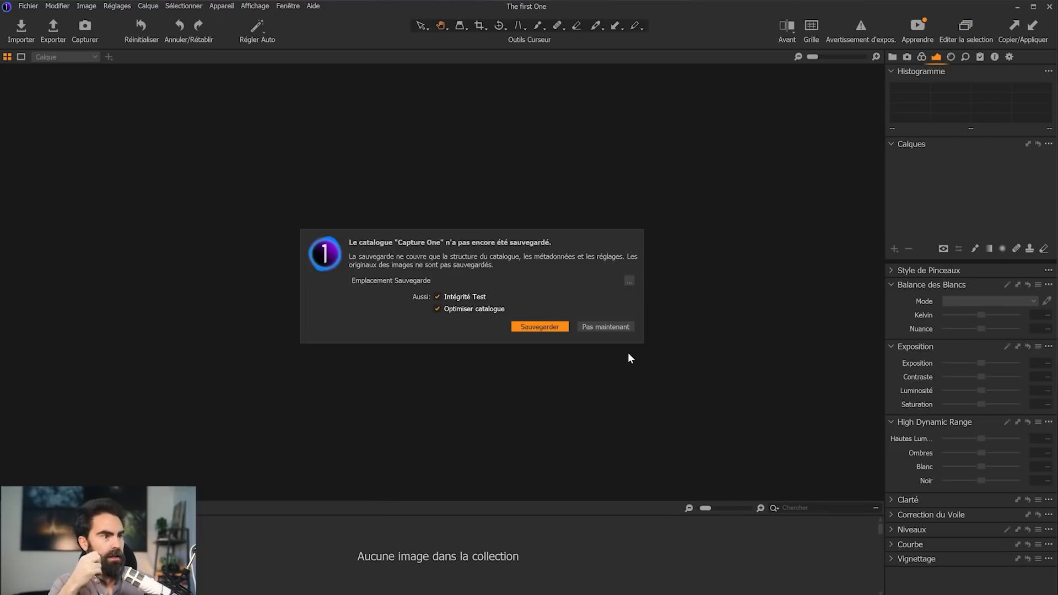
left_click(578, 326)
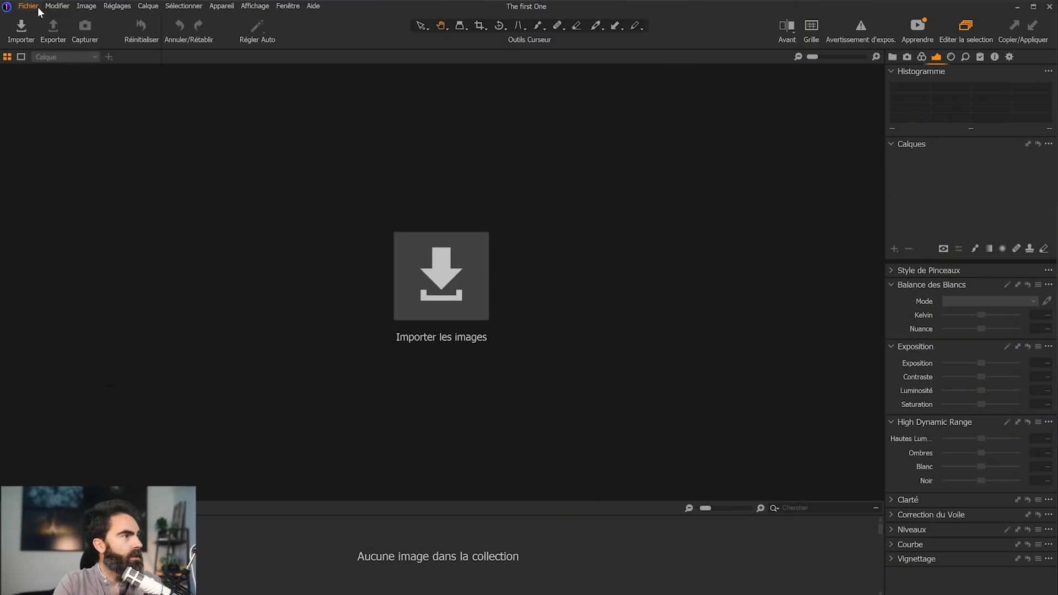
left_click(40, 11)
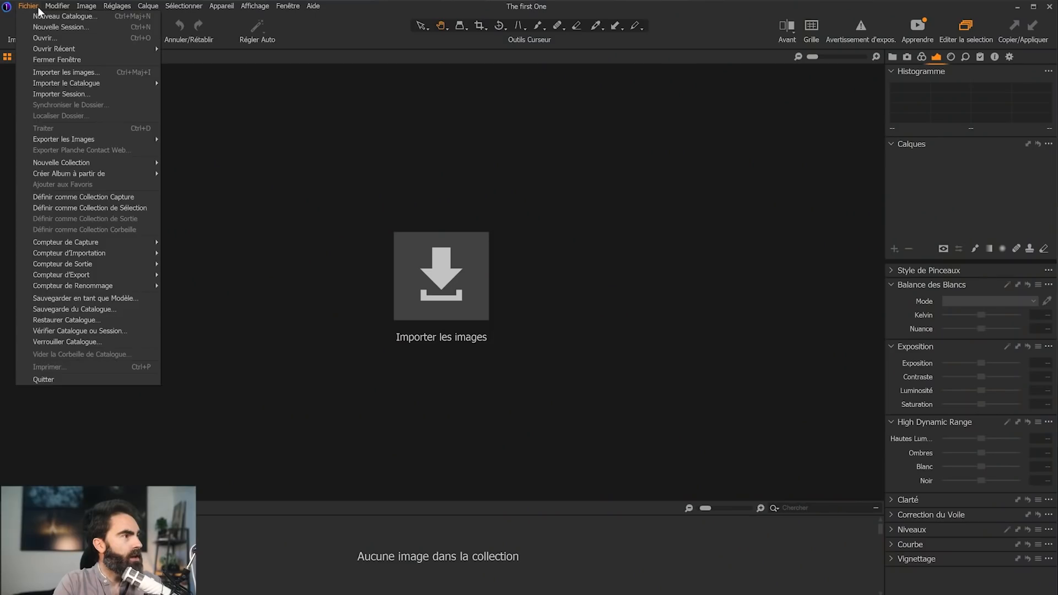
mouse_move(131, 82)
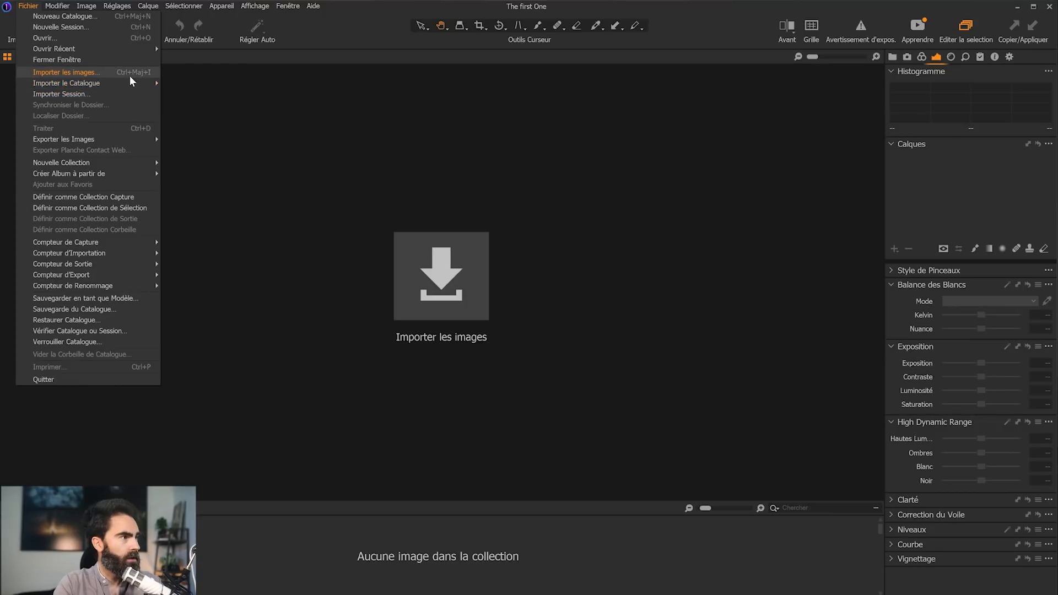
left_click(130, 75)
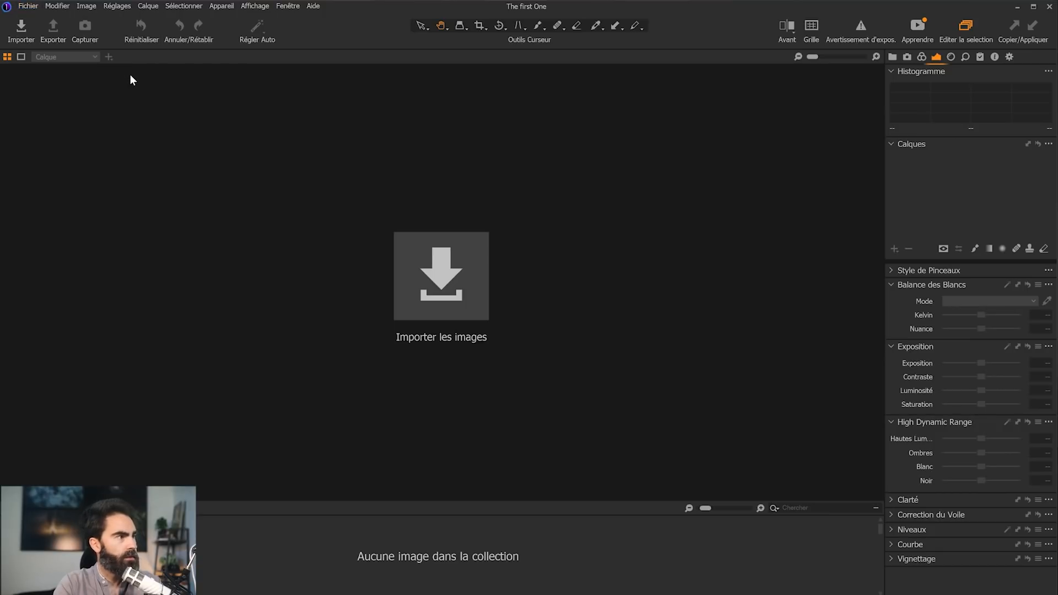
left_click(1039, 23)
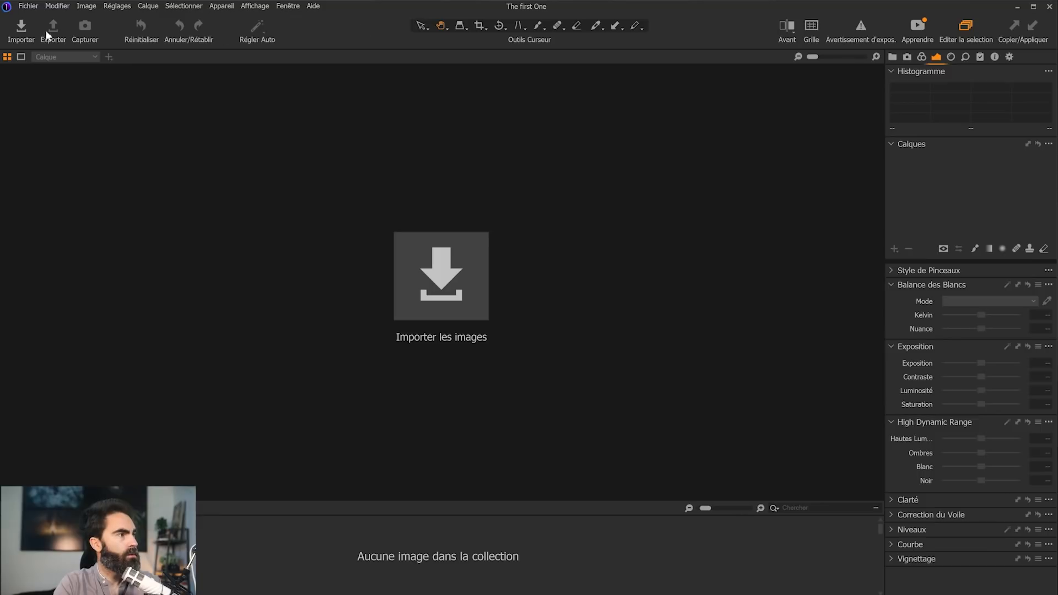
Load all the Lanzarote photos from the source folder into the image importer and look through them
left_click(27, 31)
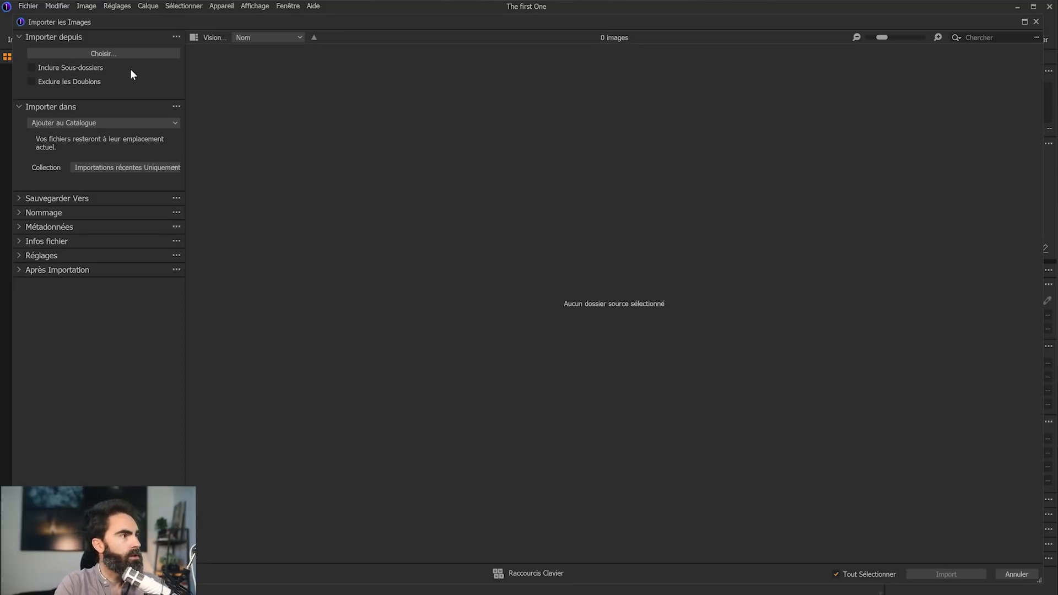
left_click(82, 54)
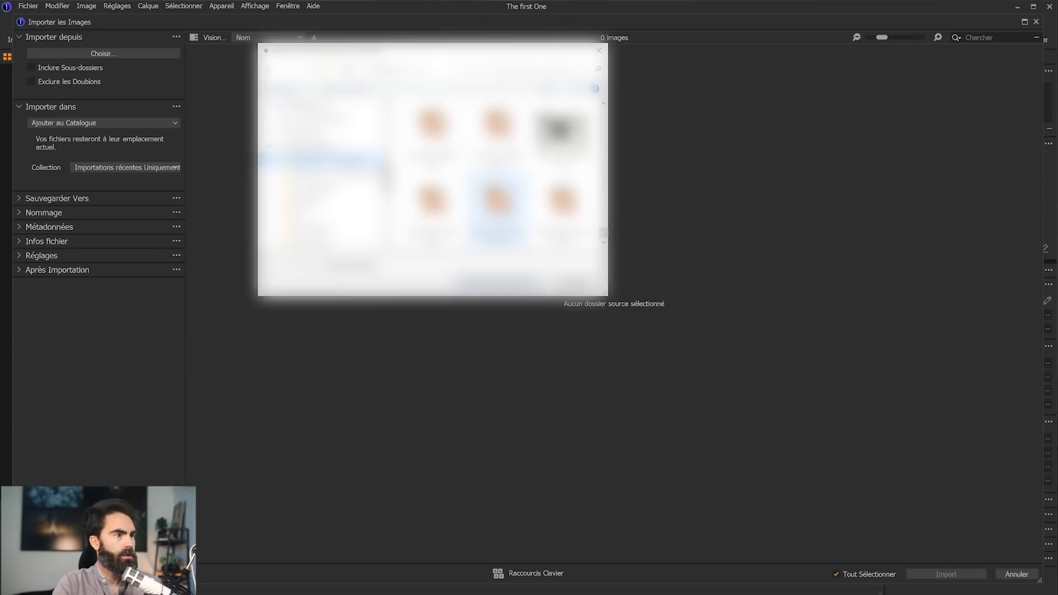
left_click(498, 209)
key("ctrl+a")
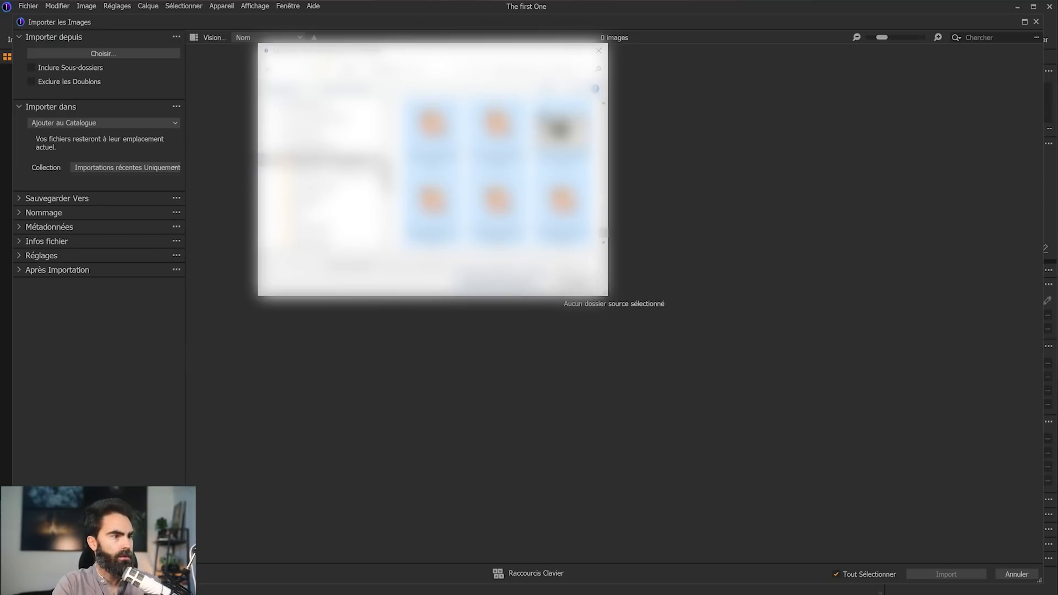
left_click(525, 283)
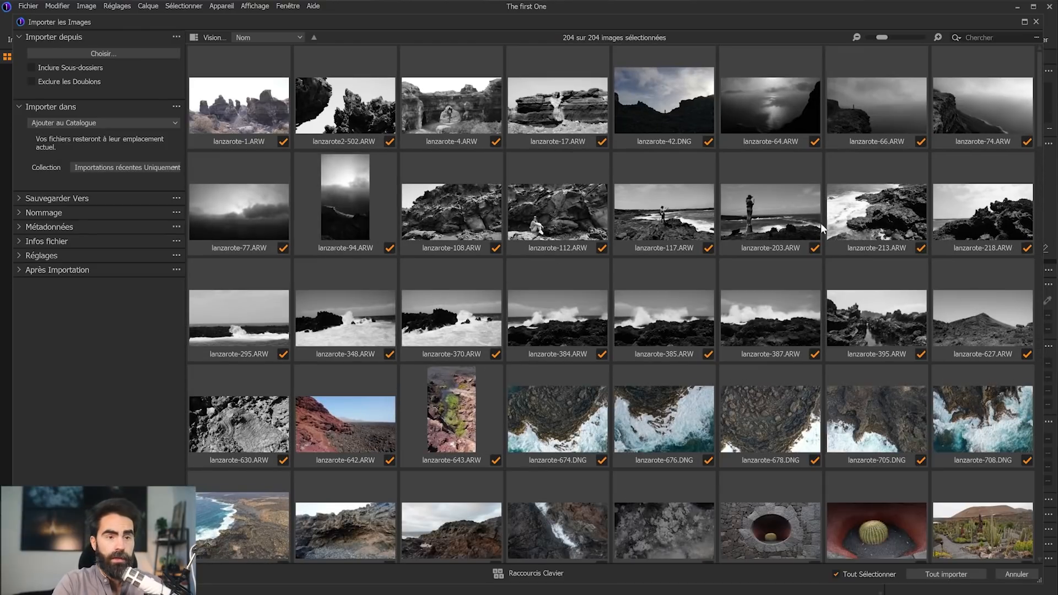
scroll(779, 239, "down", 15)
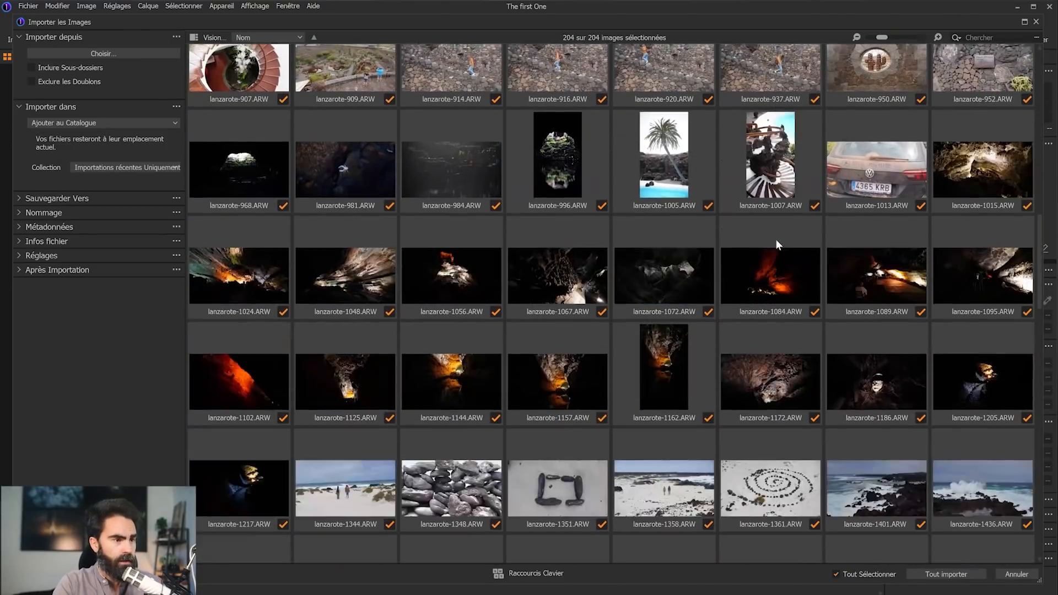
scroll(775, 239, "down", 3)
scroll(573, 208, "up", 15)
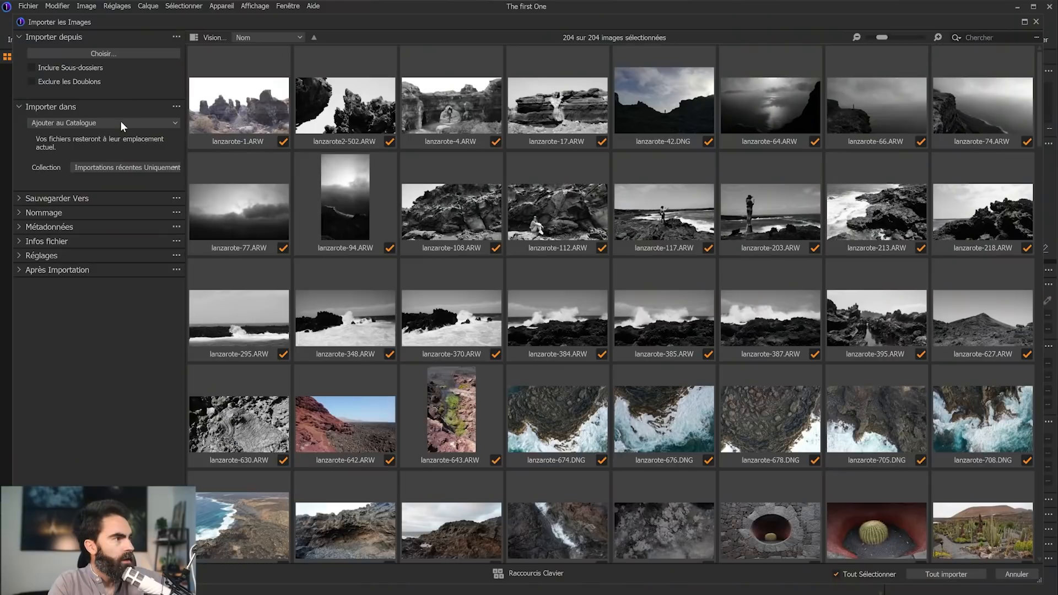
Import all the images with Ajouter au Catalogue, entering the photographer's name as copyright and "Lanzarote" as description
left_click(84, 123)
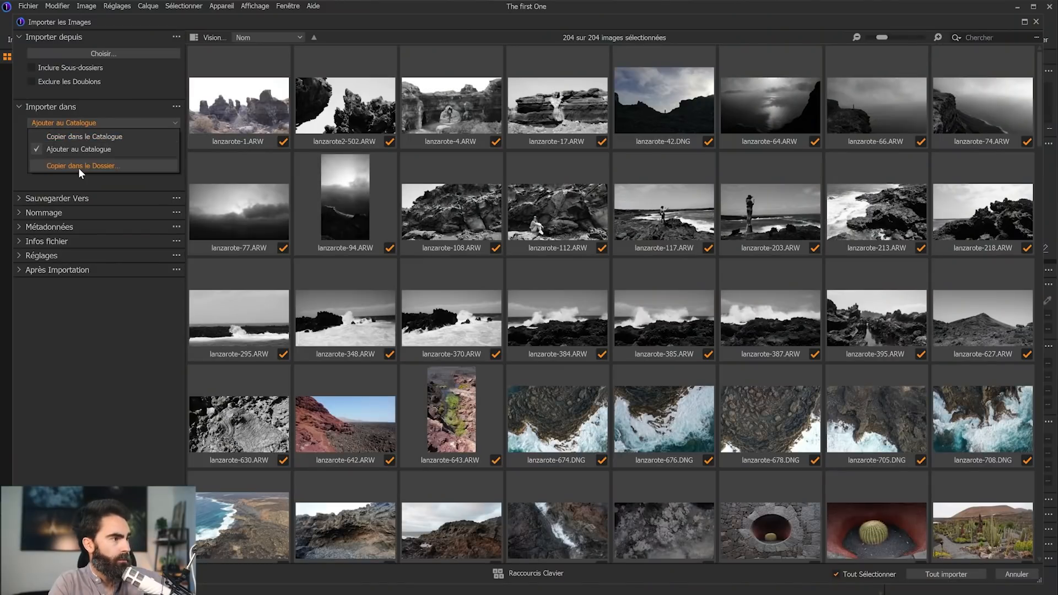
left_click(80, 151)
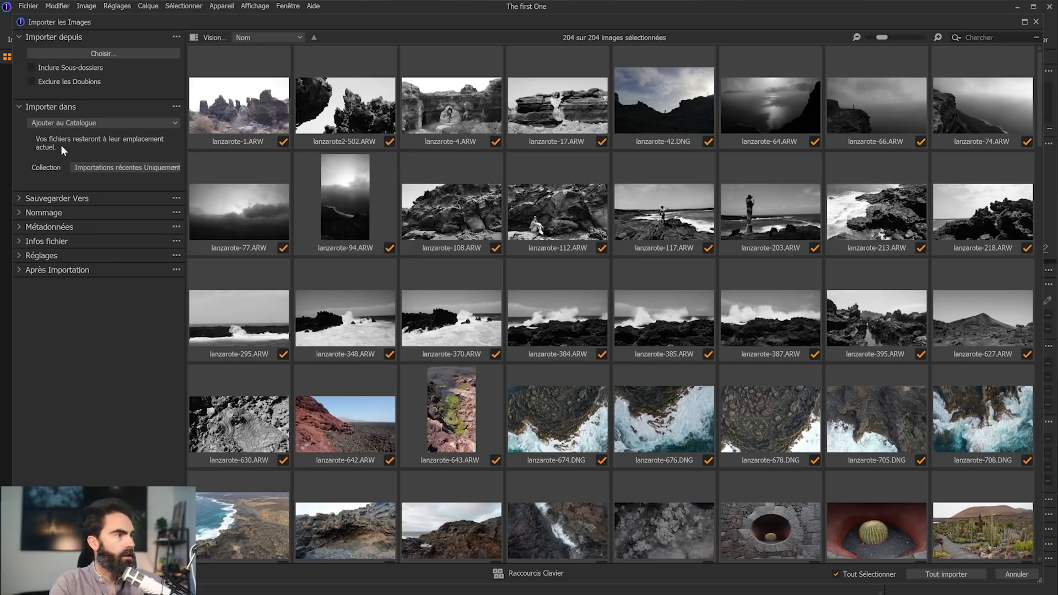
left_click(75, 198)
left_click(74, 196)
left_click(61, 213)
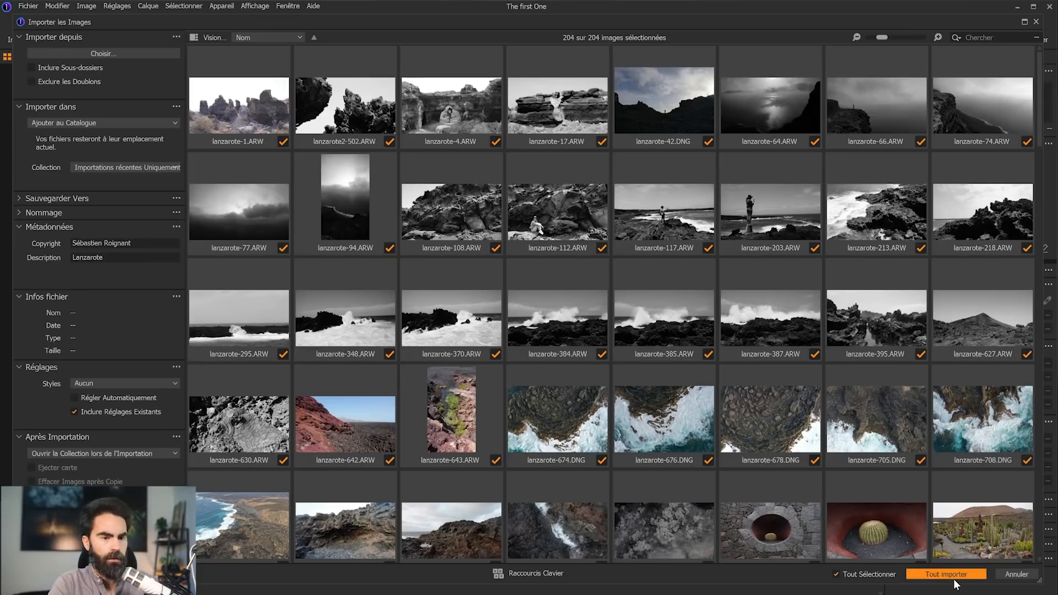
left_click(944, 575)
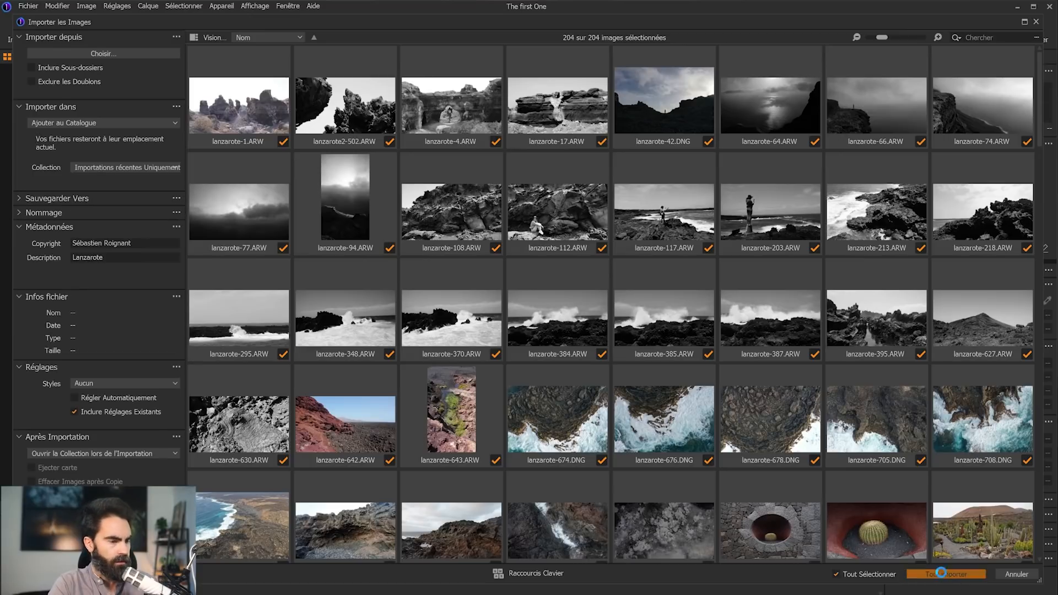
Enlarge the thumbnail browser and move the Activités progress window clear of the viewer's centre
left_click_drag(457, 500, 463, 405)
left_click_drag(596, 157, 594, 156)
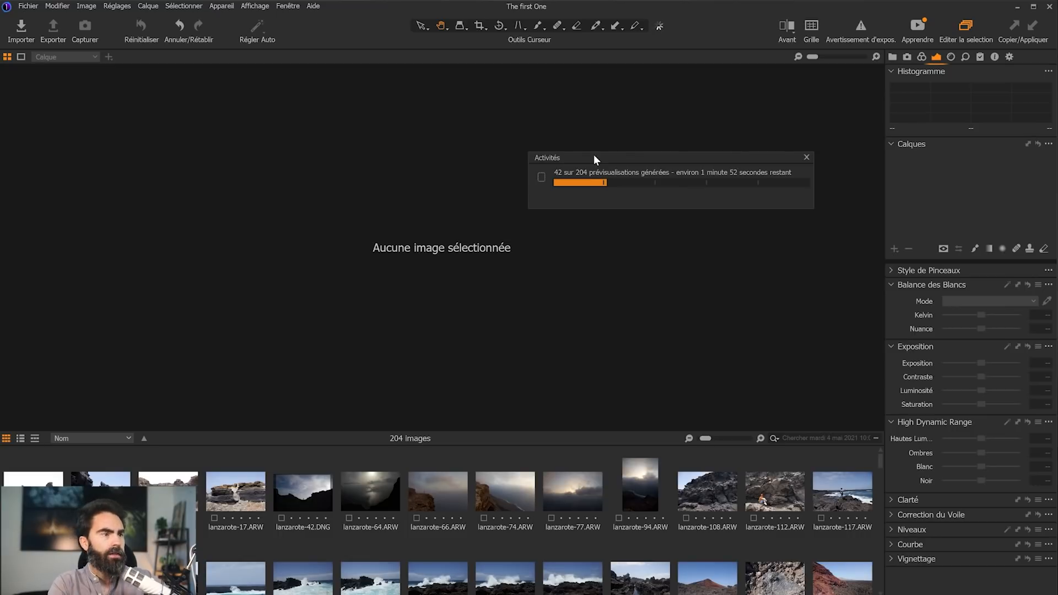
left_click_drag(582, 160, 643, 75)
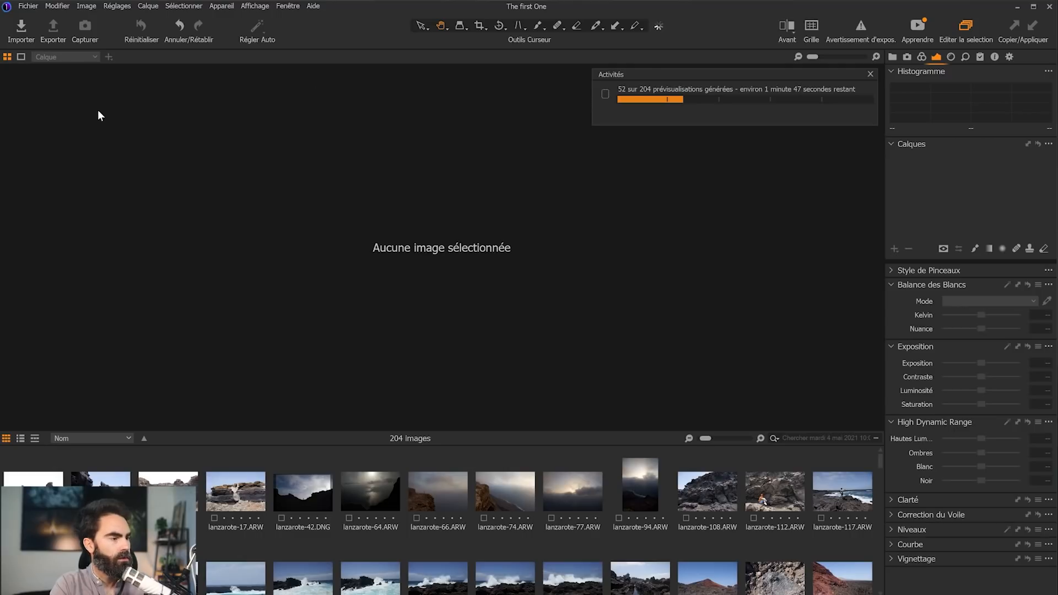
Inspect the figure and the cliff in lanzarote-66.ARW at 100%, shrink the thumbnail browser and fit the whole photo in the viewer
left_click(437, 490)
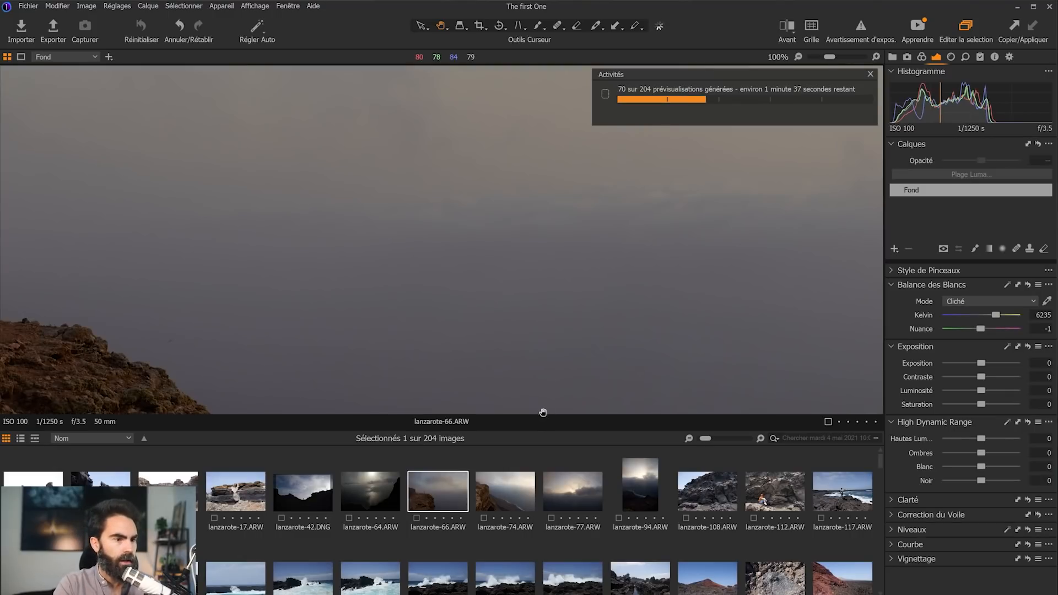
left_click_drag(544, 413, 522, 307)
left_click_drag(144, 338, 551, 295)
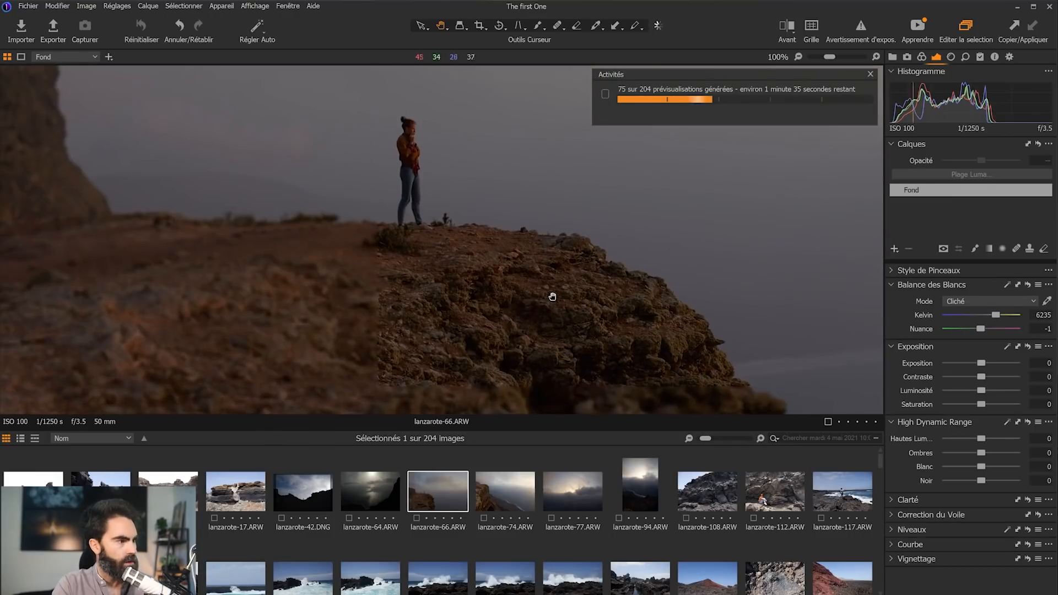
left_click_drag(536, 430, 536, 469)
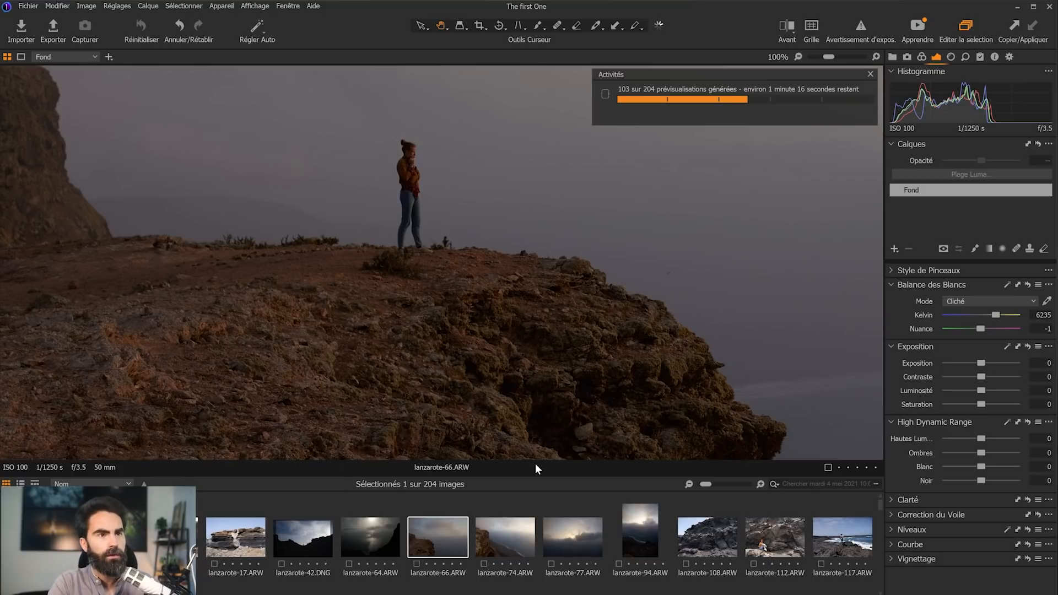
left_click_drag(577, 421, 597, 393)
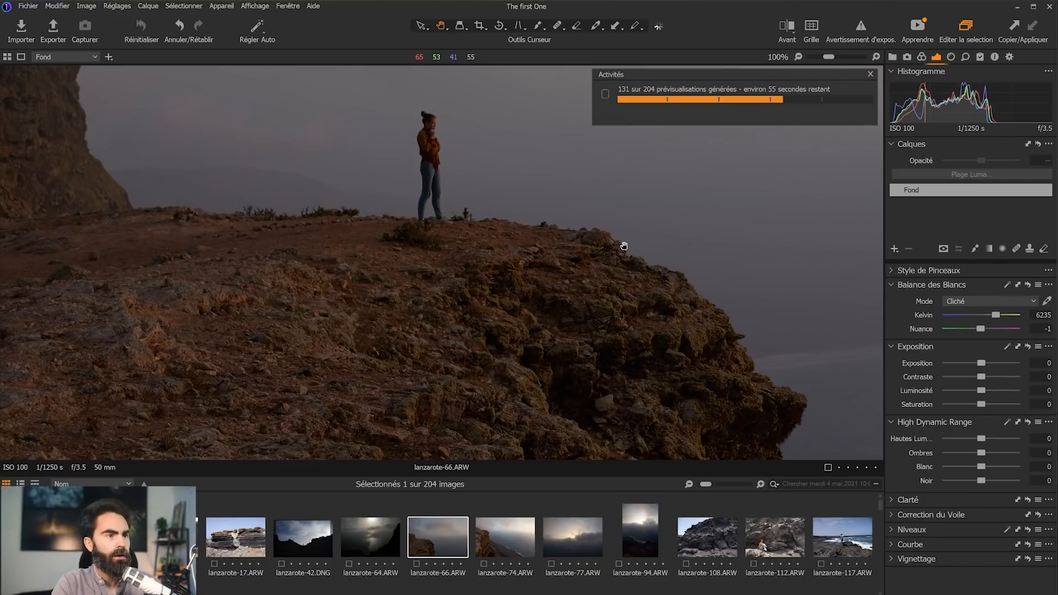
left_click(820, 55)
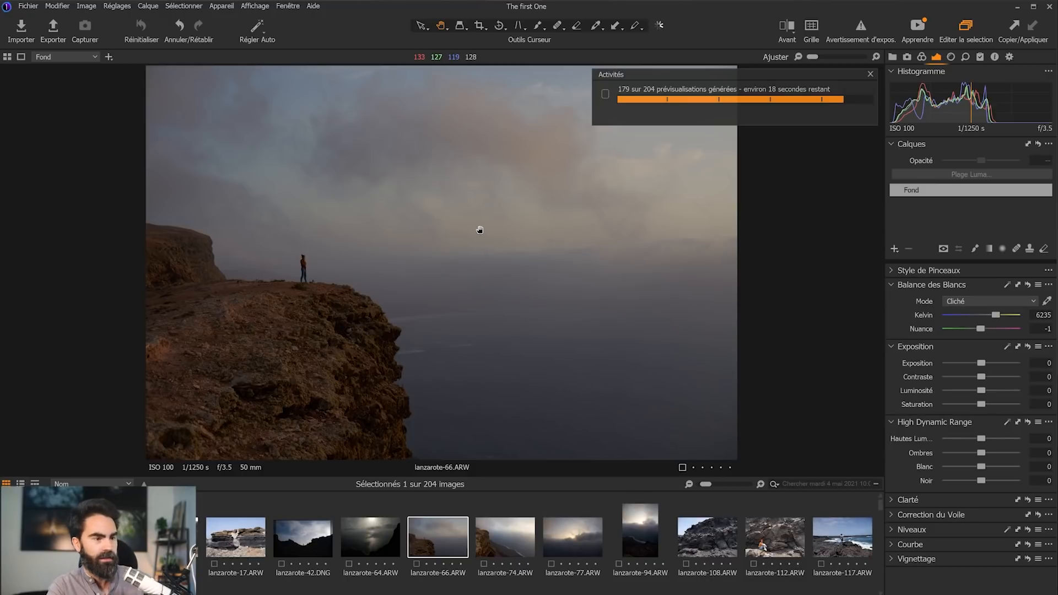
Try out the colour tag choices and a one-star rating on lanzarote-66.ARW, clearing the rating again
left_click(682, 468)
left_click(682, 469)
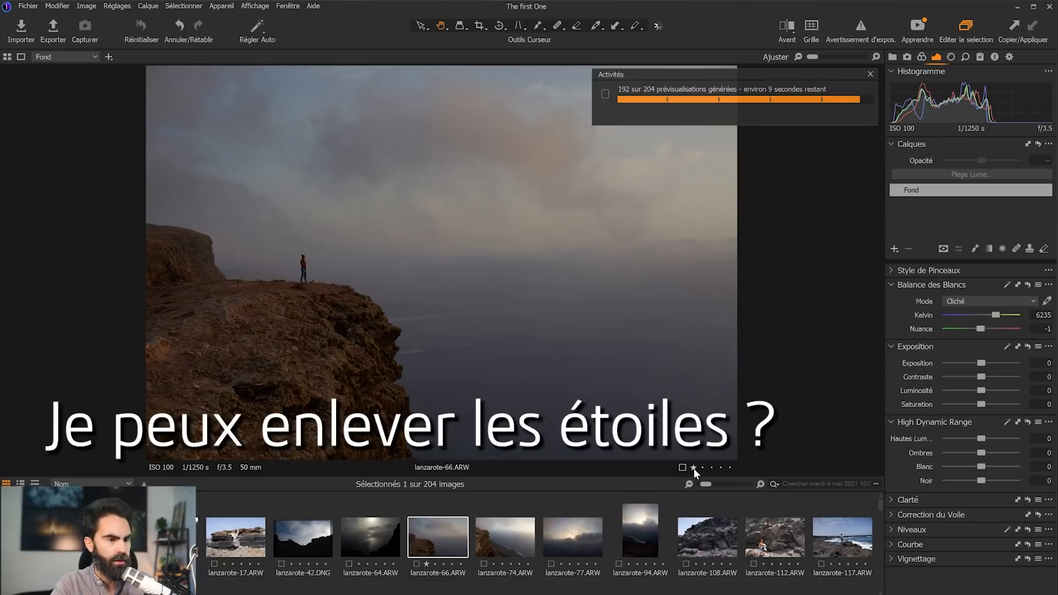
left_click(694, 468)
left_click(591, 412)
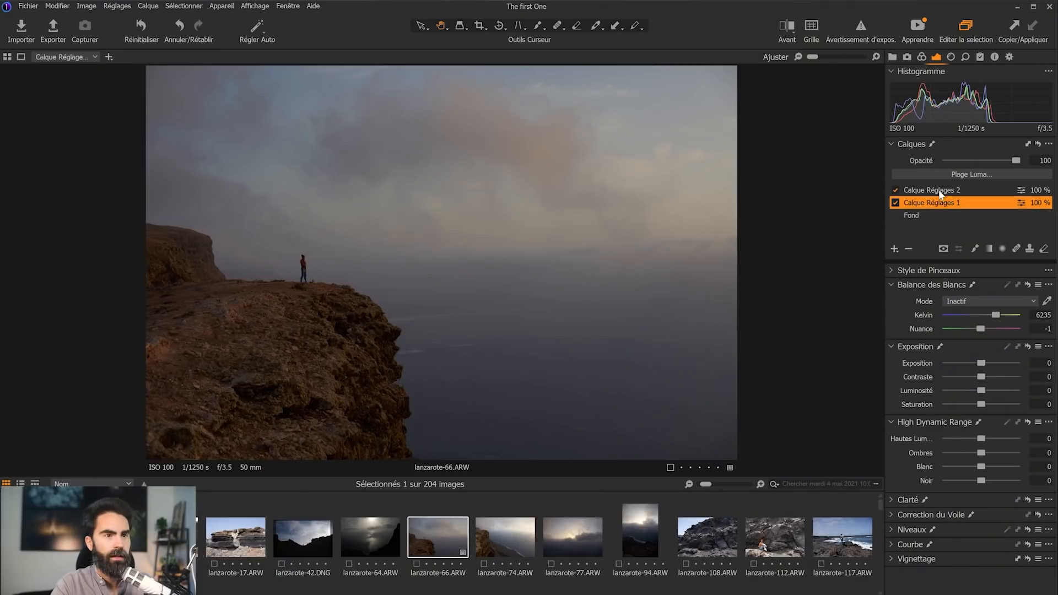
Examine the mask, style and renaming options of the layer Calque Réglages 2, and select Calque Réglages 1
left_click(938, 190)
right_click(938, 194)
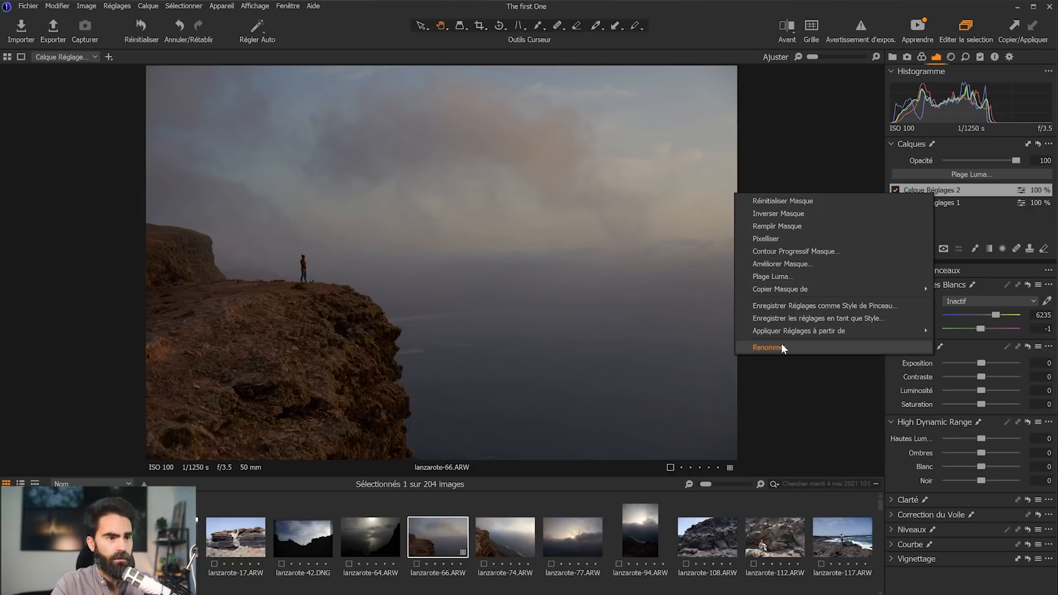
mouse_move(795, 329)
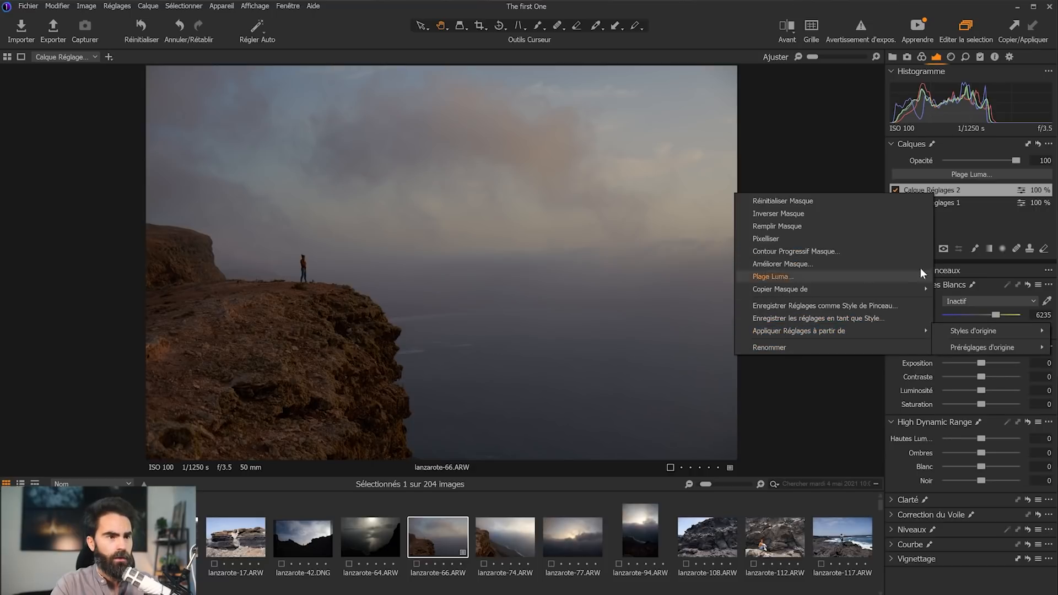
left_click(983, 235)
left_click(923, 204)
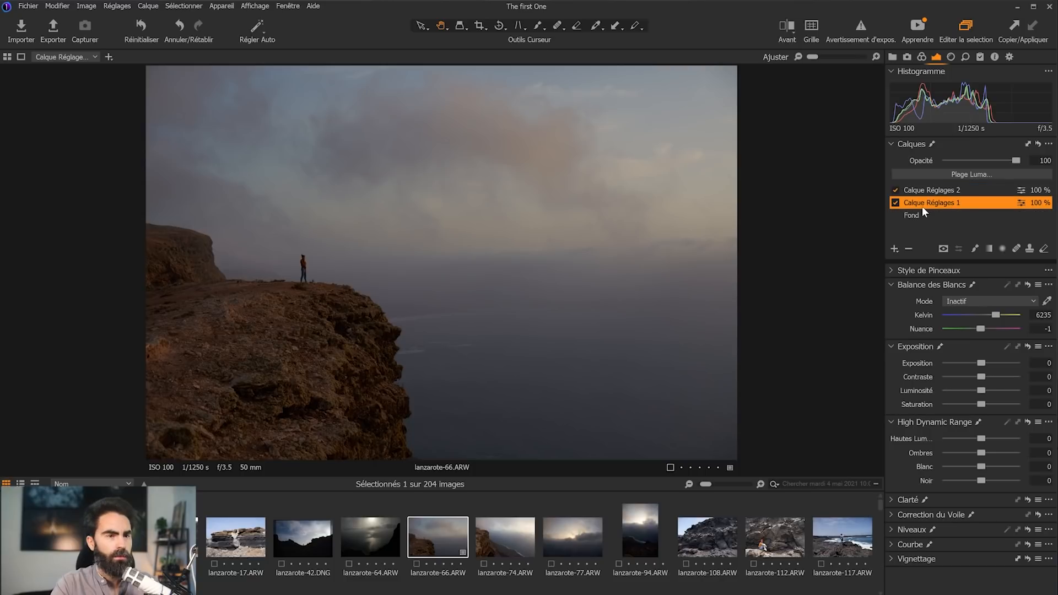
Add one more adjustment layer to lanzarote-66.ARW, and delete all of its adjustment layers except Fond
right_click(923, 206)
left_click(903, 248)
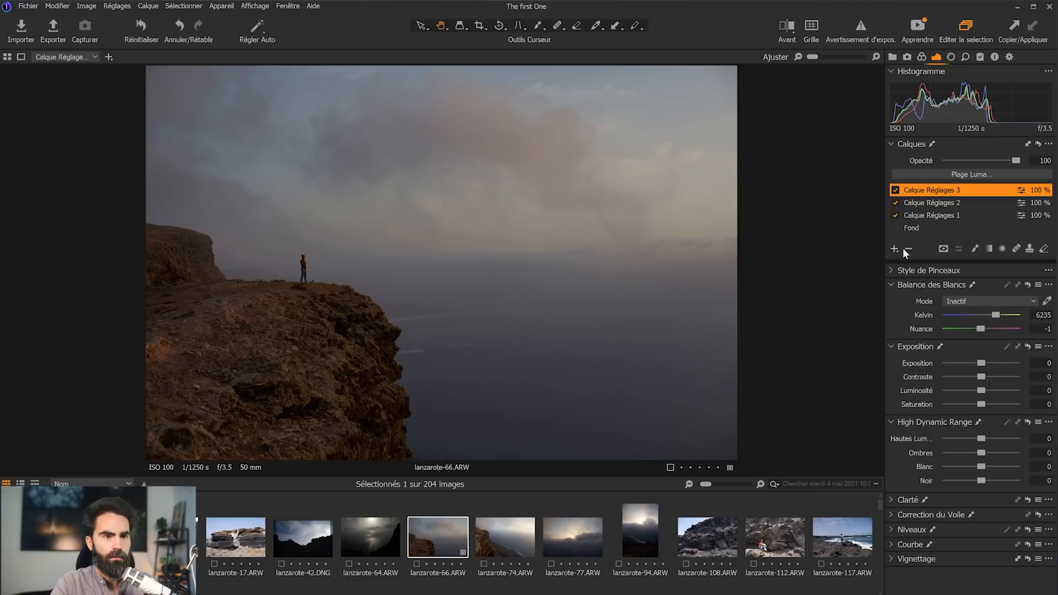
left_click(909, 250)
left_click(908, 248)
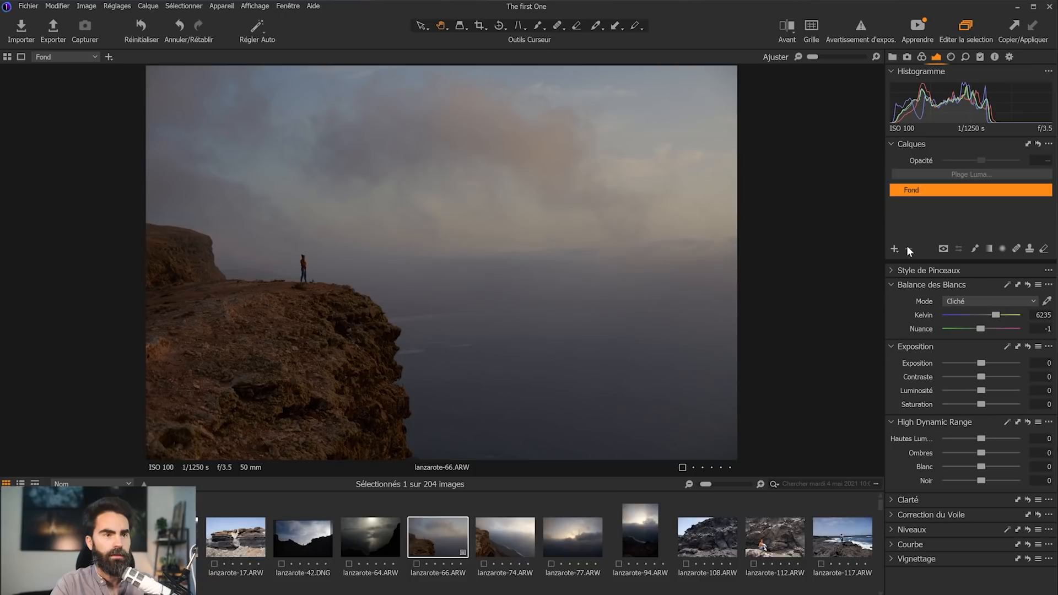
Look over the cursor tools, try a freehand annotation across the sky and rocks of lanzarote2-502.ARW, and undo the strokes
key("k")
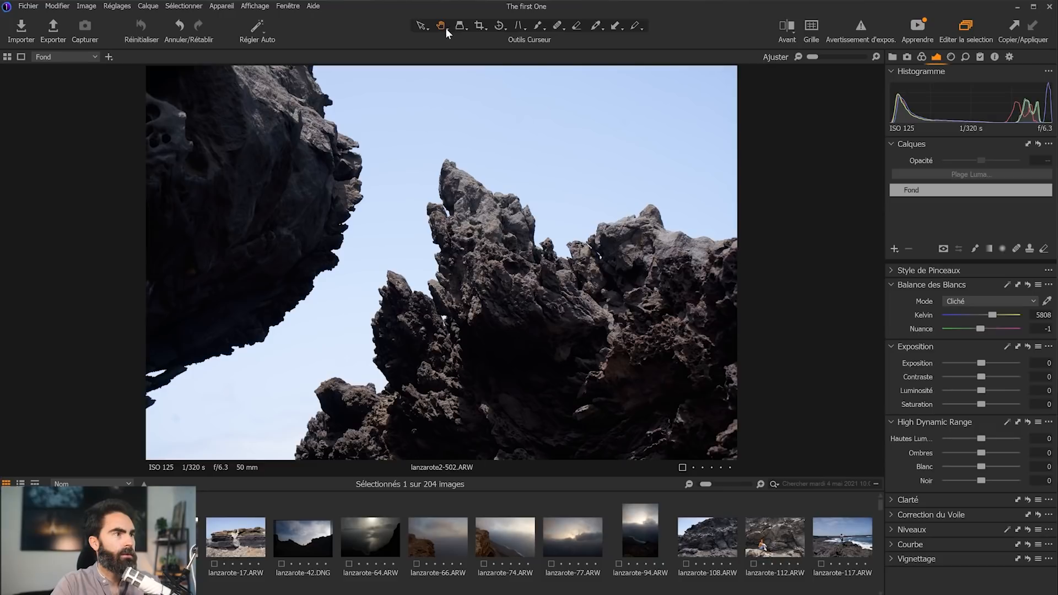
left_click(447, 29)
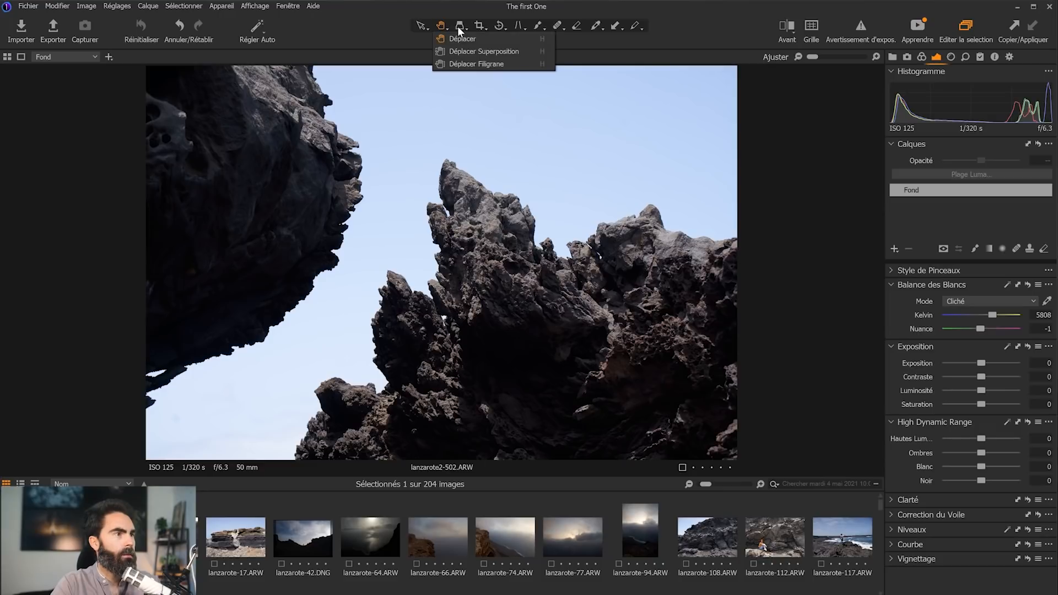
left_click(424, 31)
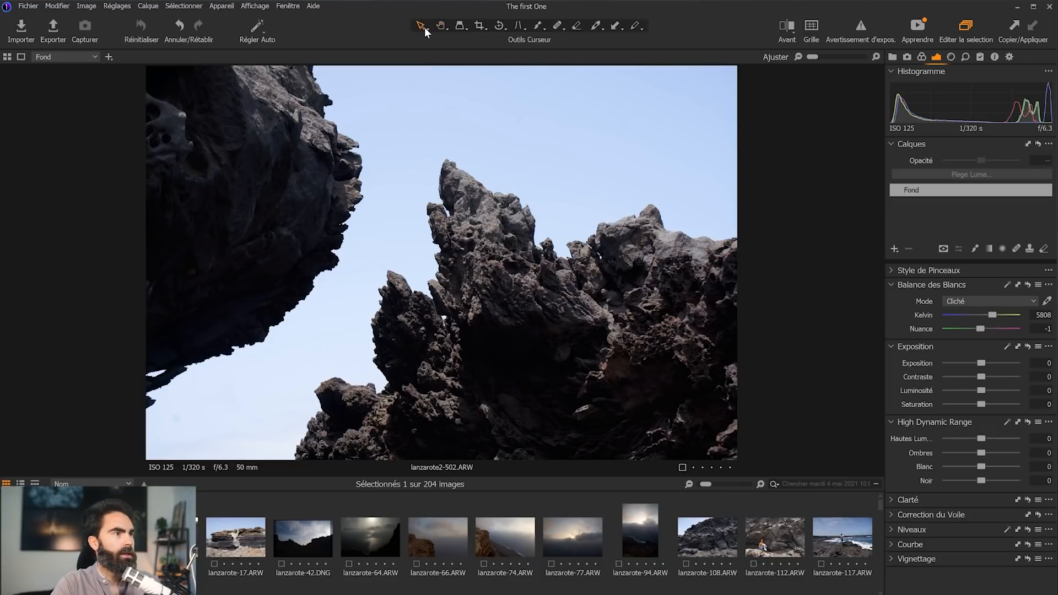
left_click(634, 27)
mouse_move(405, 282)
left_mouse_down()
mouse_move(474, 152)
mouse_move(523, 217)
left_mouse_up()
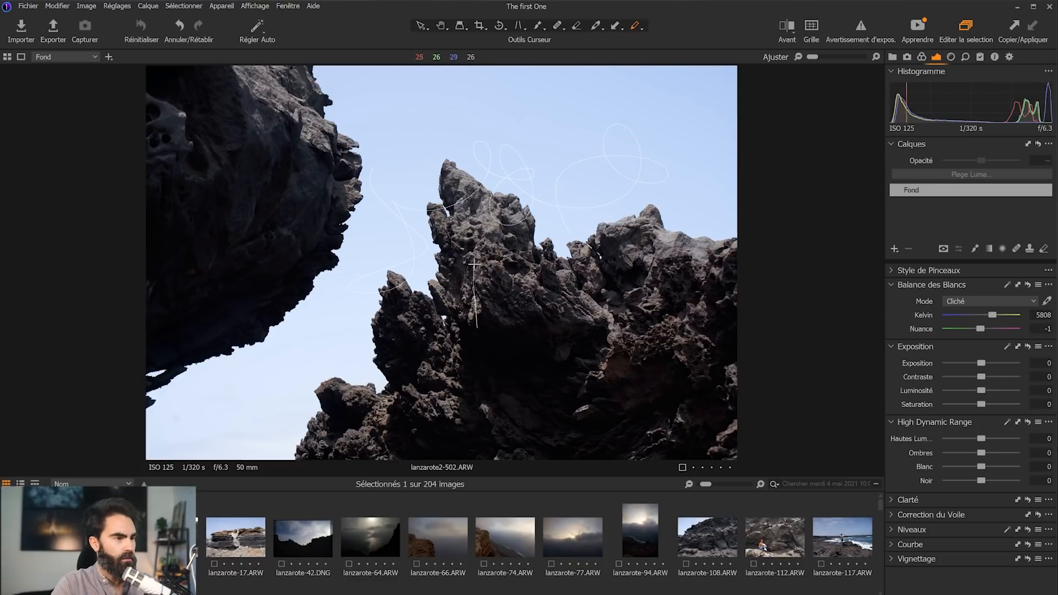
key("ctrl+z")
key("ctrl+z")
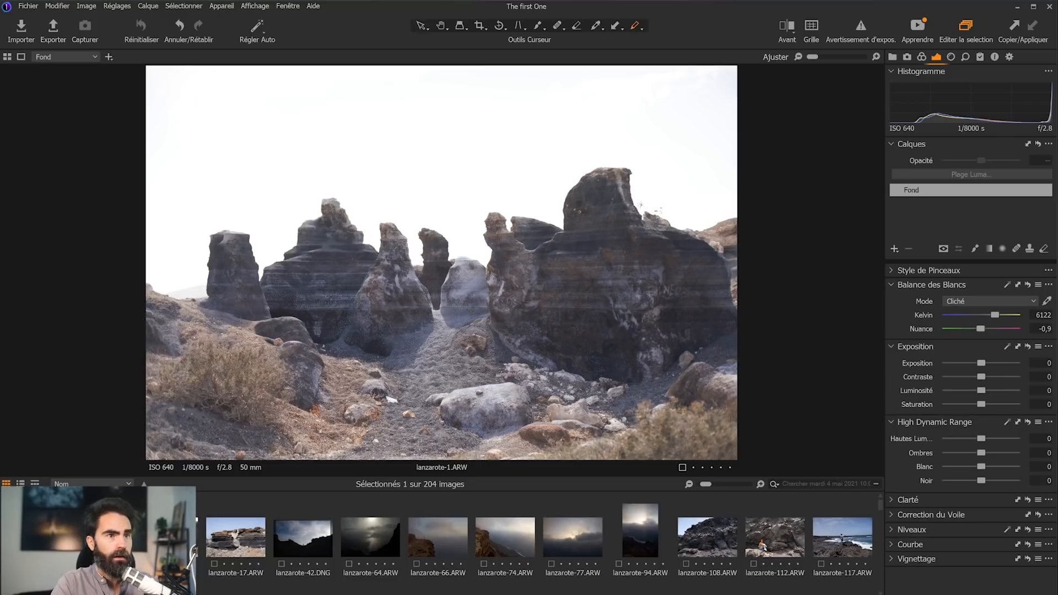
Compare lanzarote-1.ARW before and after adjustments in split view, shifting the divider slightly, and return to the normal view
left_click(790, 28)
left_click(792, 30)
left_click(790, 27)
left_click_drag(442, 263, 477, 265)
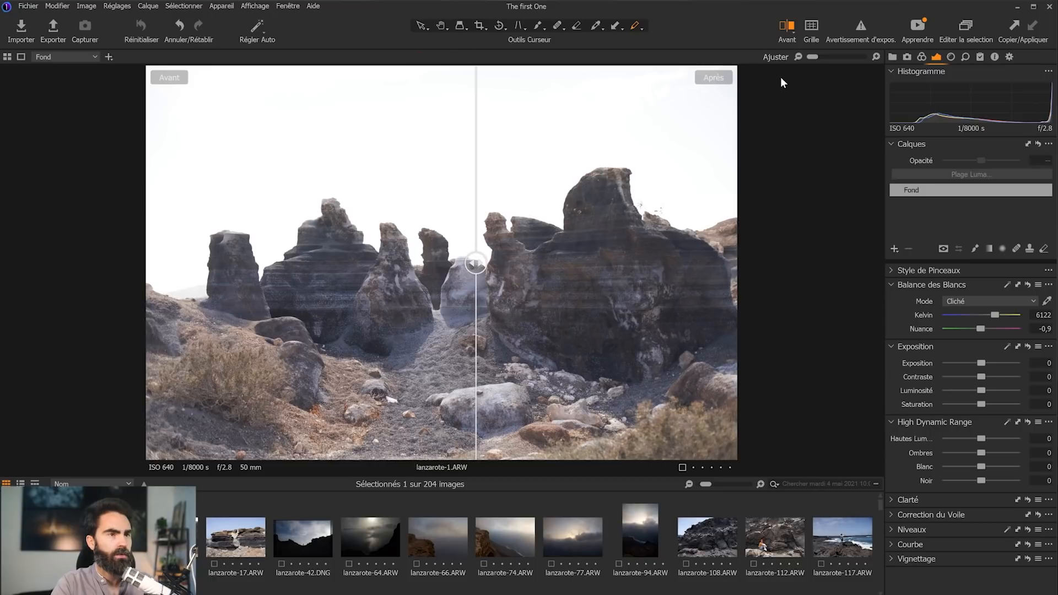
left_click(793, 31)
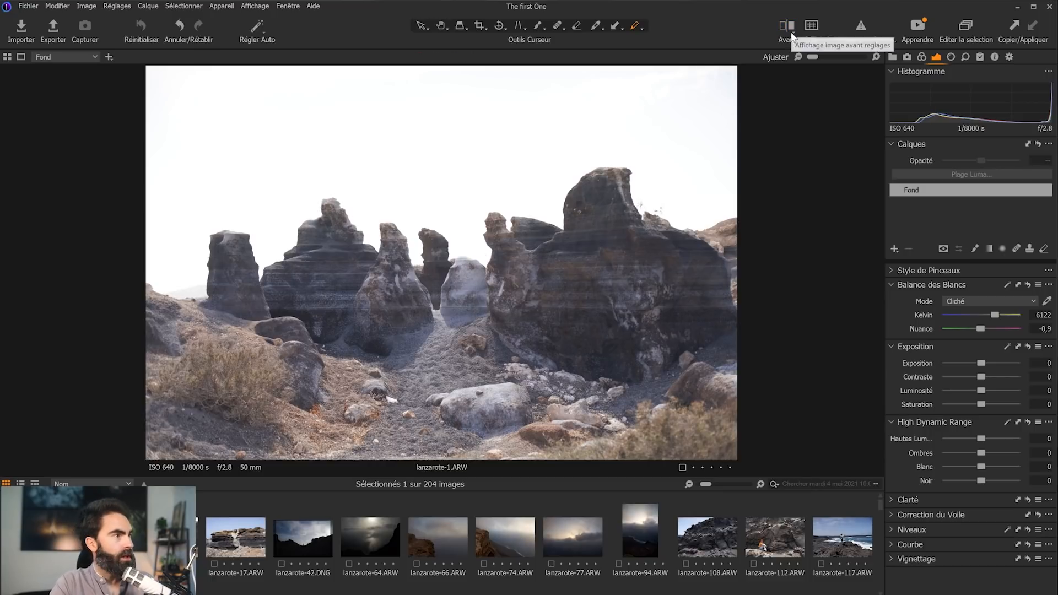
Try the automatic adjustment on lanzarote-1.ARW and undo it
left_click(260, 26)
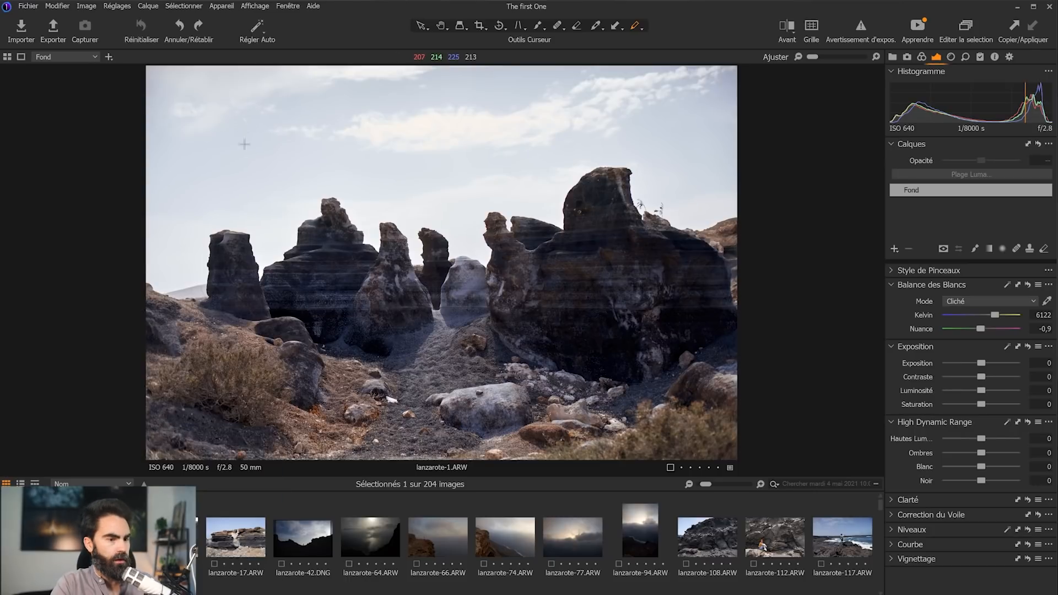
key("ctrl+z")
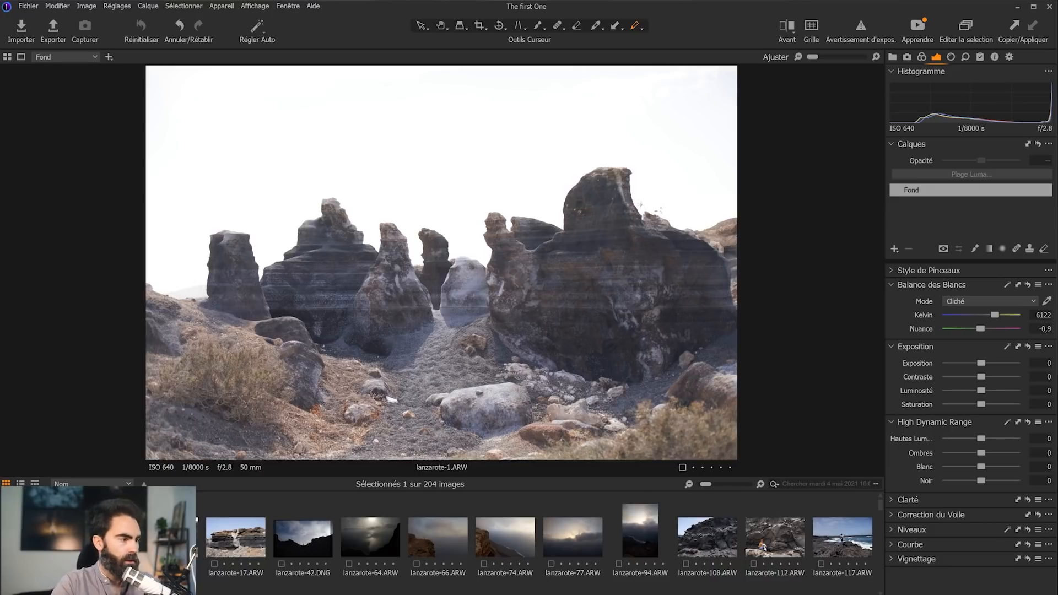
Display lanzarote-395.ARW in the viewer and open the catalogue's library
scroll(583, 528, "down", 5)
left_click(641, 536)
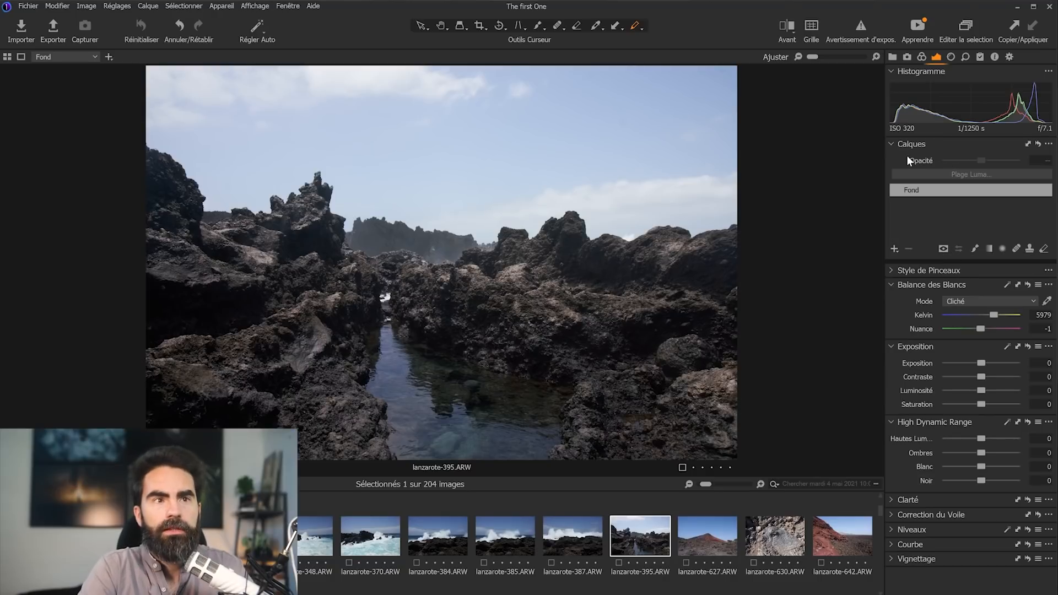
left_click(892, 57)
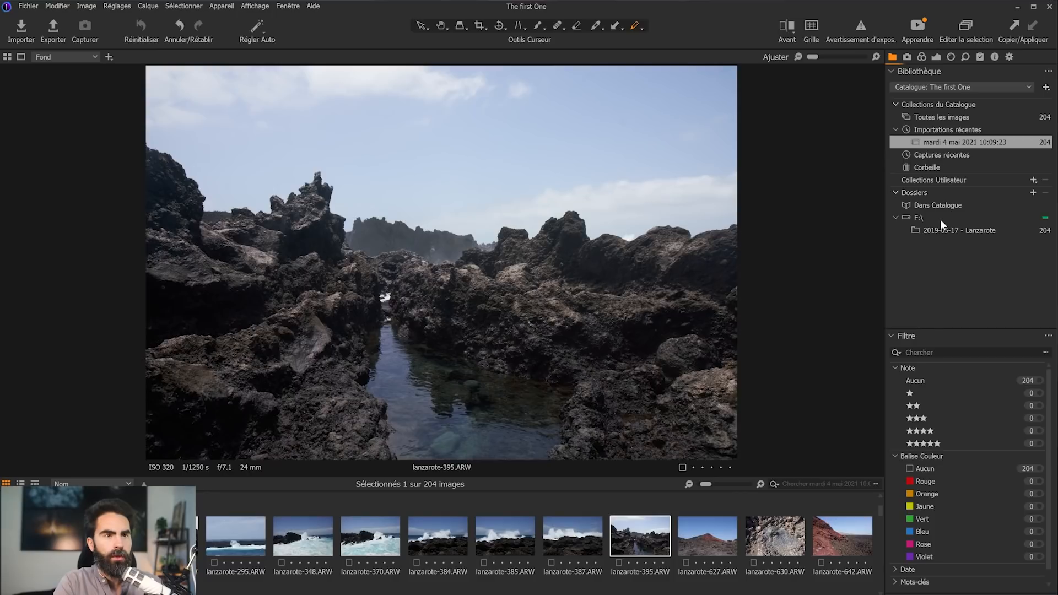
Show all images of the catalogue, create a new album named "Lanza 2" and open it
left_click(928, 116)
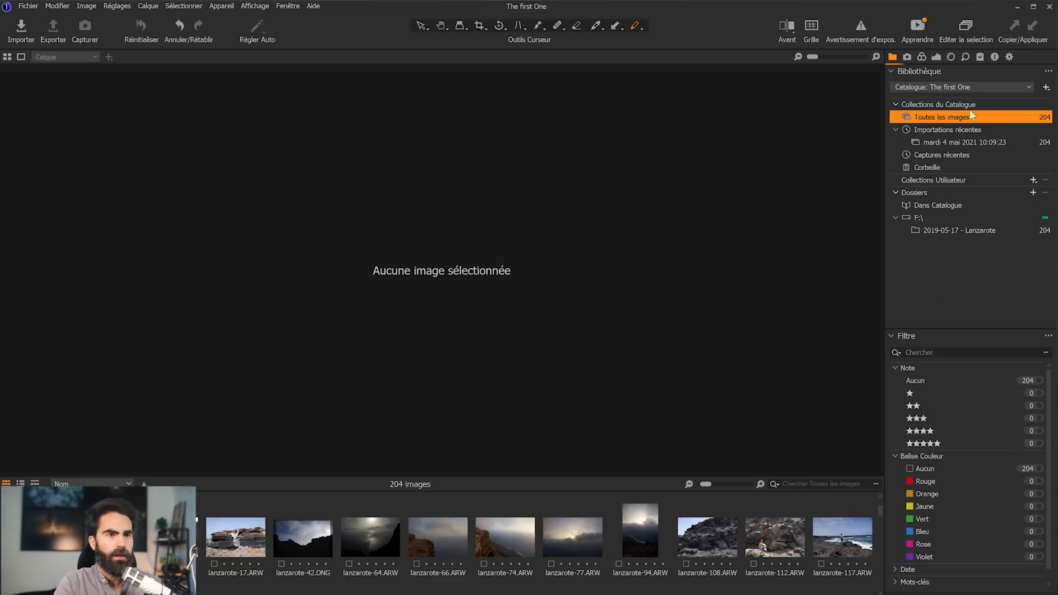
right_click(954, 113)
mouse_move(914, 119)
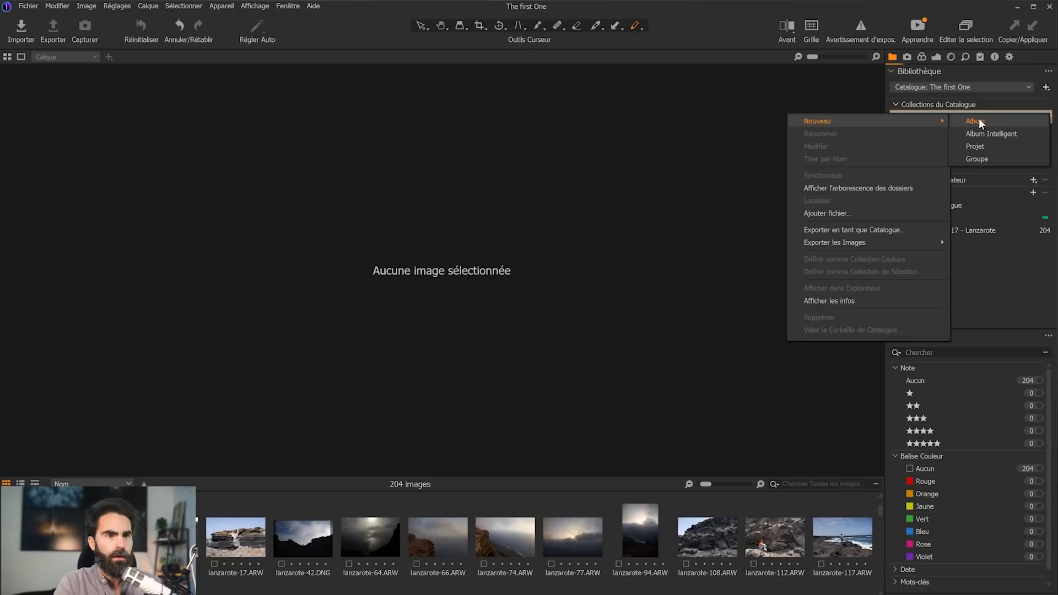
left_click(975, 122)
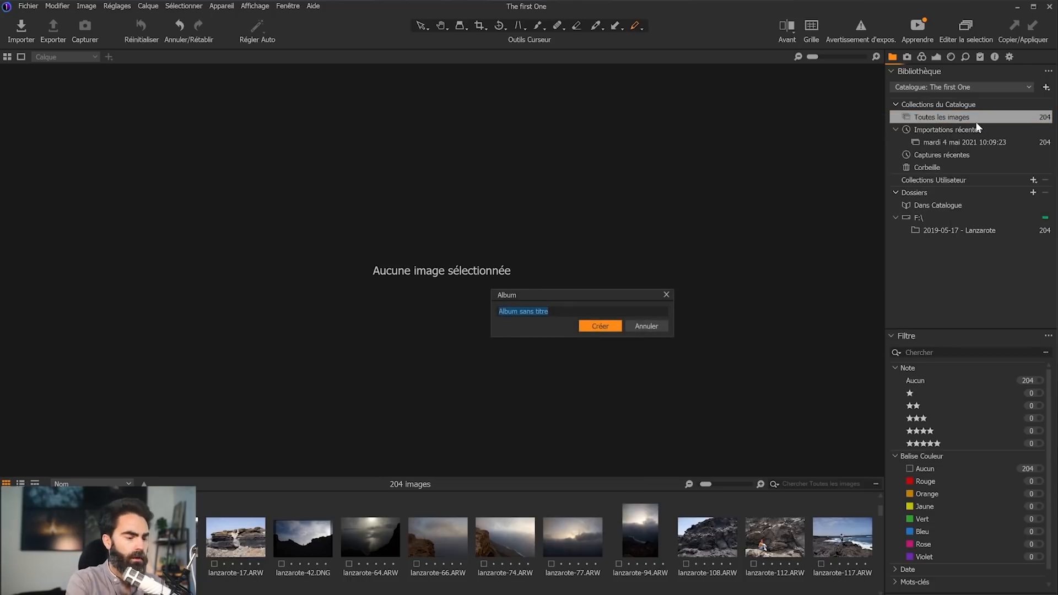
type("Lanza 2")
key("Return")
left_click(932, 193)
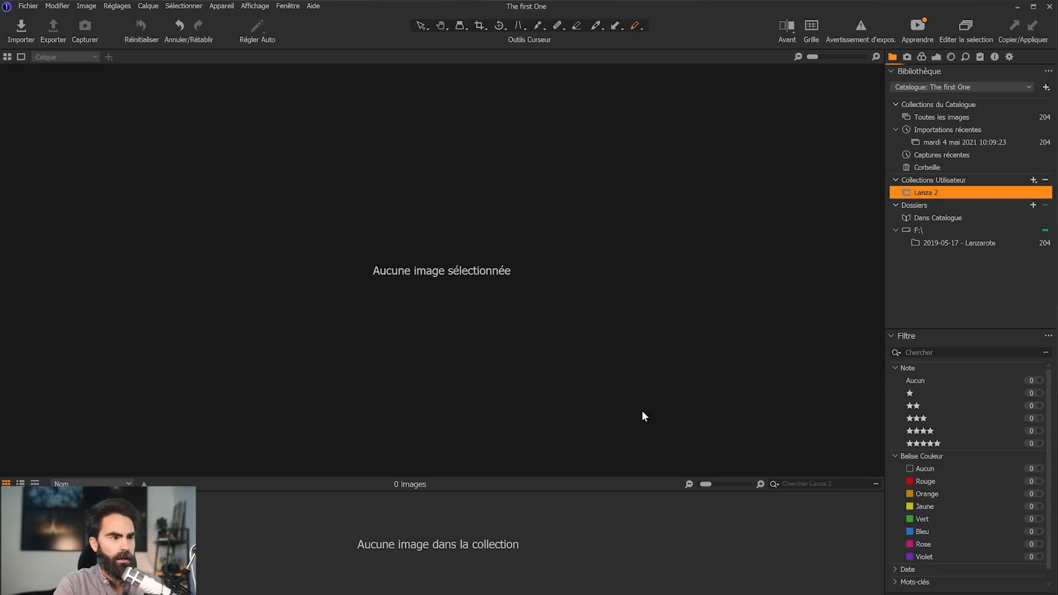
Show the photos of the 2019-05-17 - Lanzarote folder and enlarge the thumbnail browser to several rows
left_click(939, 245)
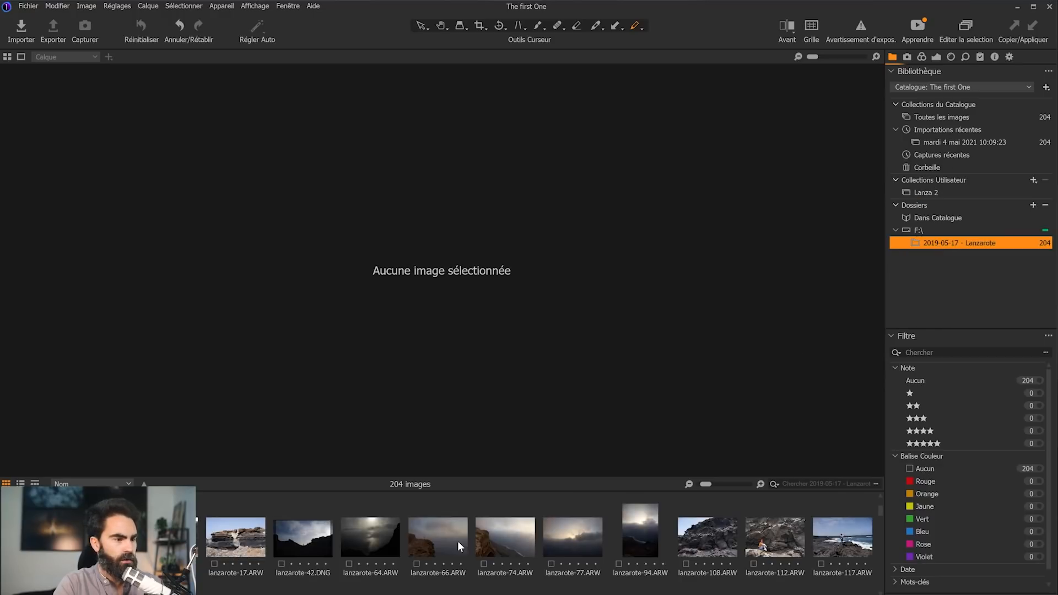
scroll(456, 539, "down", 5)
left_click_drag(477, 477, 619, 292)
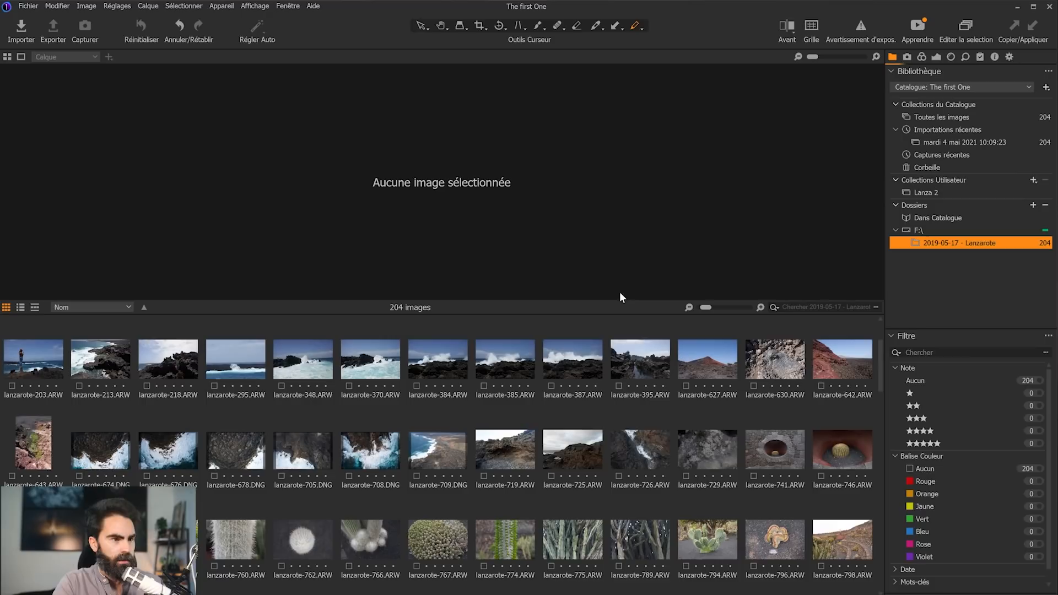
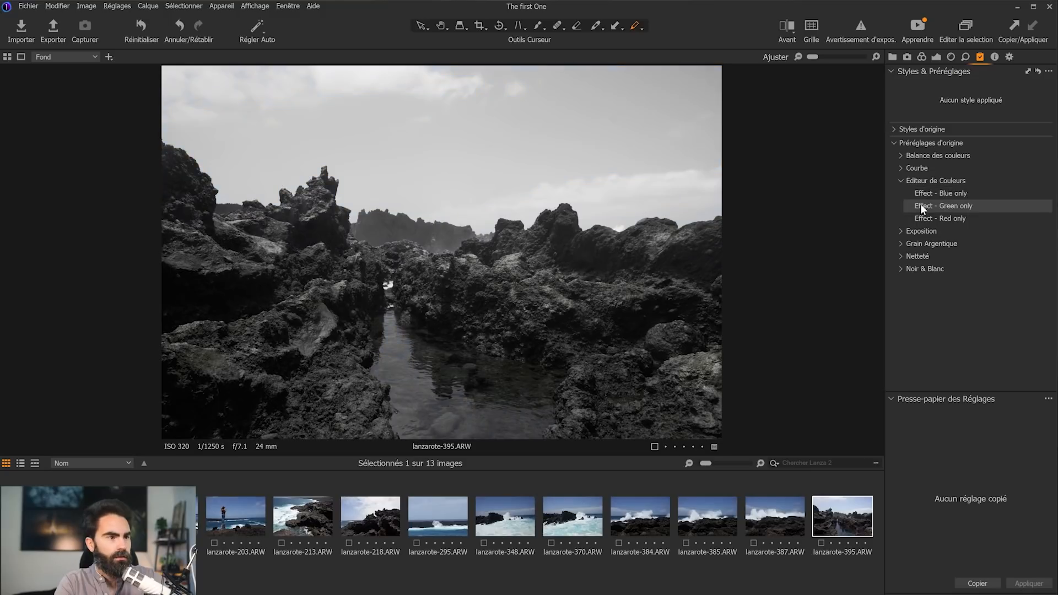
Preview the built-in exposure presets on lanzarote-395.ARW, including Exposure compensation -1 fstop, and collapse the preset list
left_click(902, 183)
left_click(903, 193)
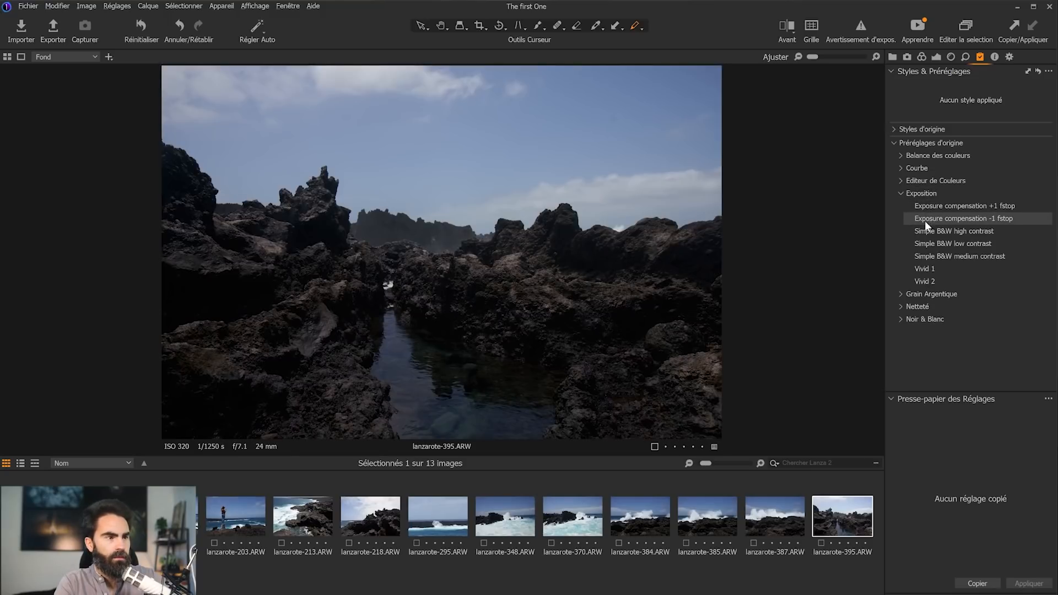
left_click(907, 143)
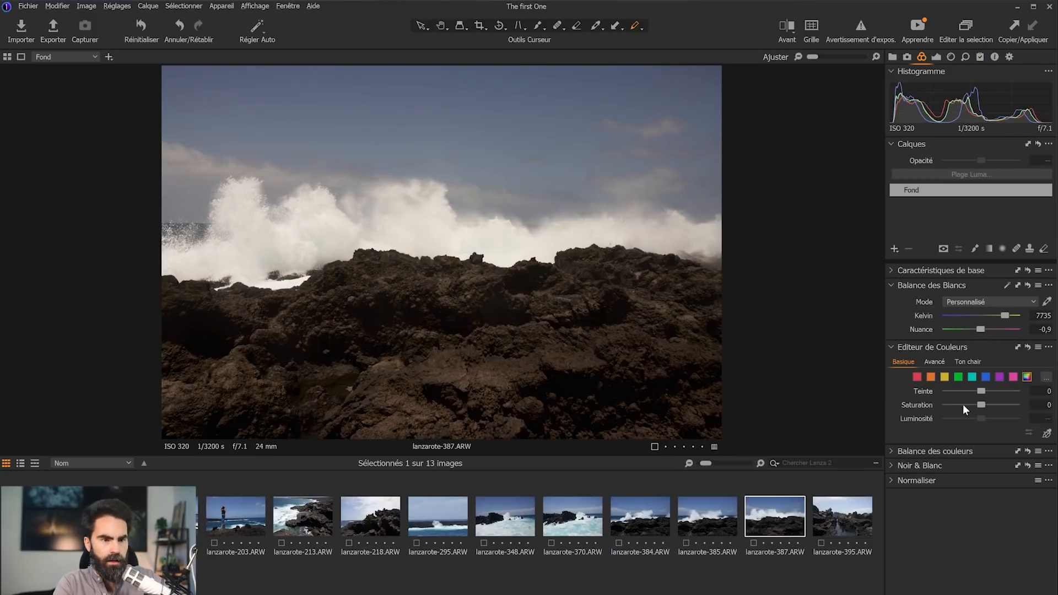
Set the overall hue of lanzarote-387.ARW to 6.1, its exposure to 1.24 and its highlights to -81
scroll(994, 389, "up", 3)
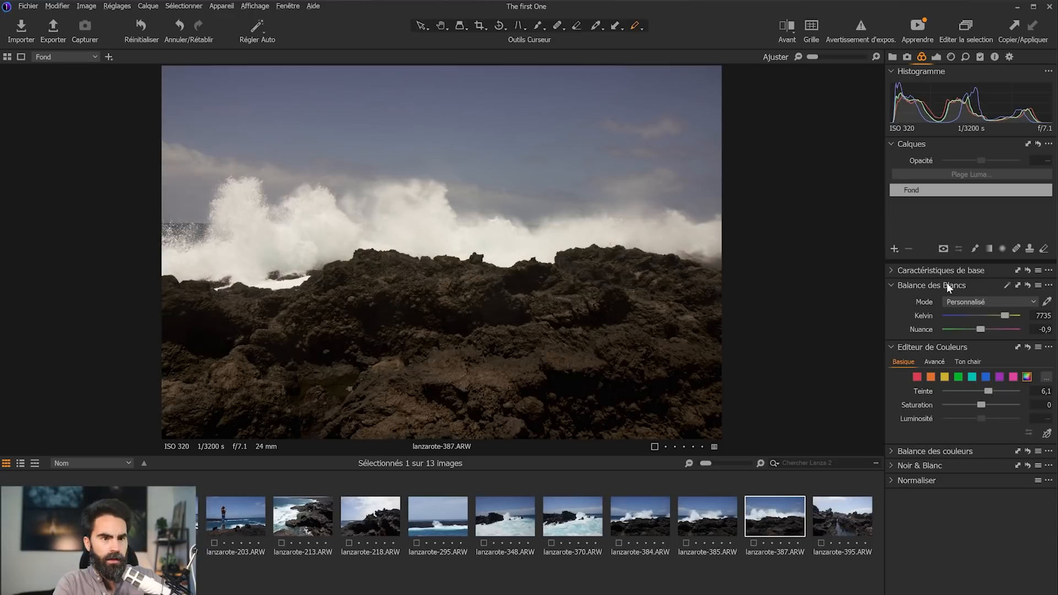
left_click(927, 272)
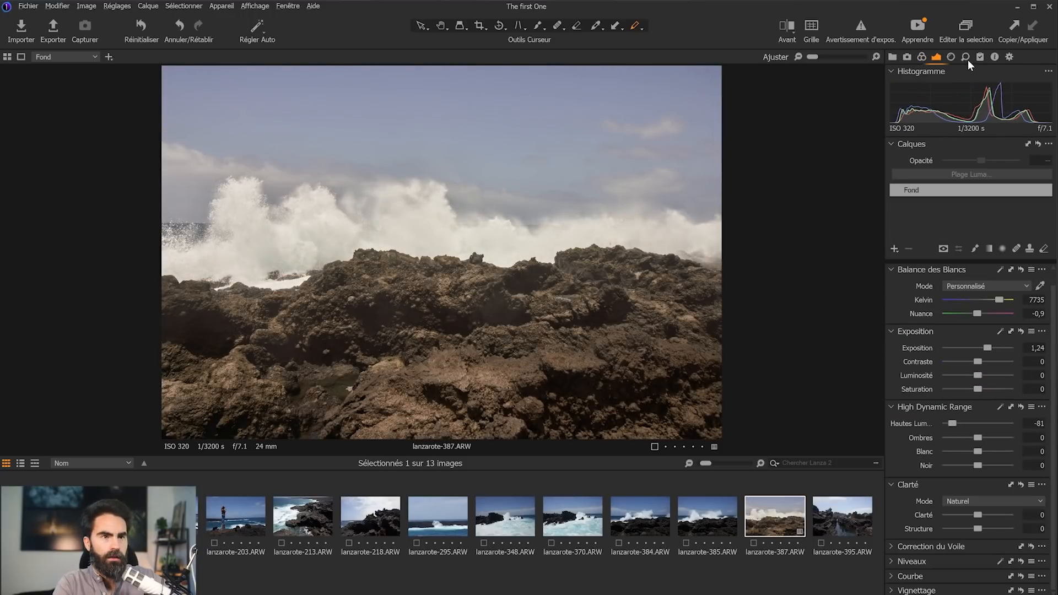
Copy the adjustments of lanzarote-387.ARW to the adjustments clipboard
left_click(964, 59)
left_click(980, 57)
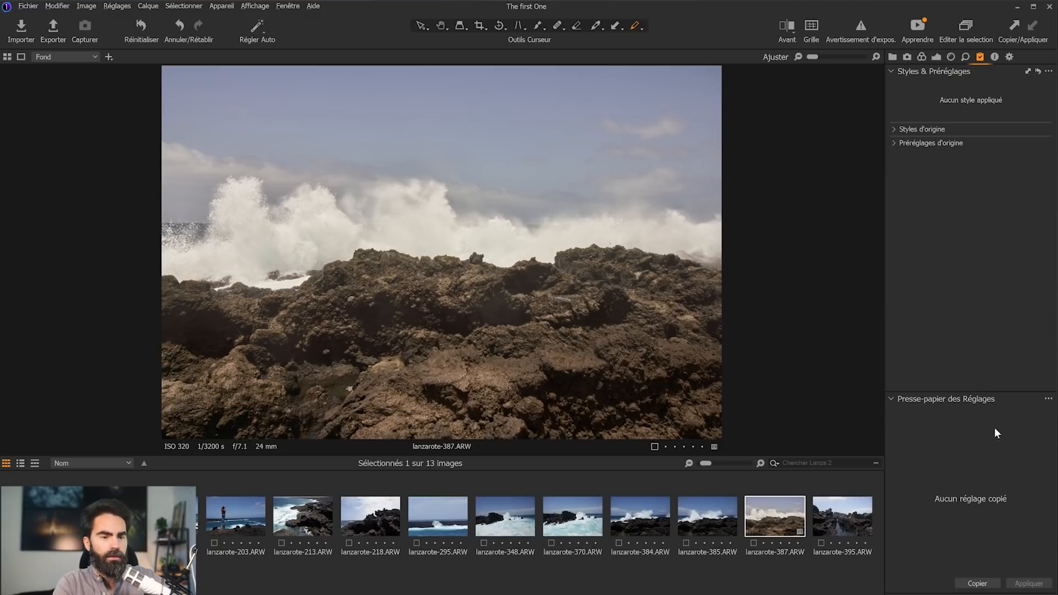
left_click(973, 583)
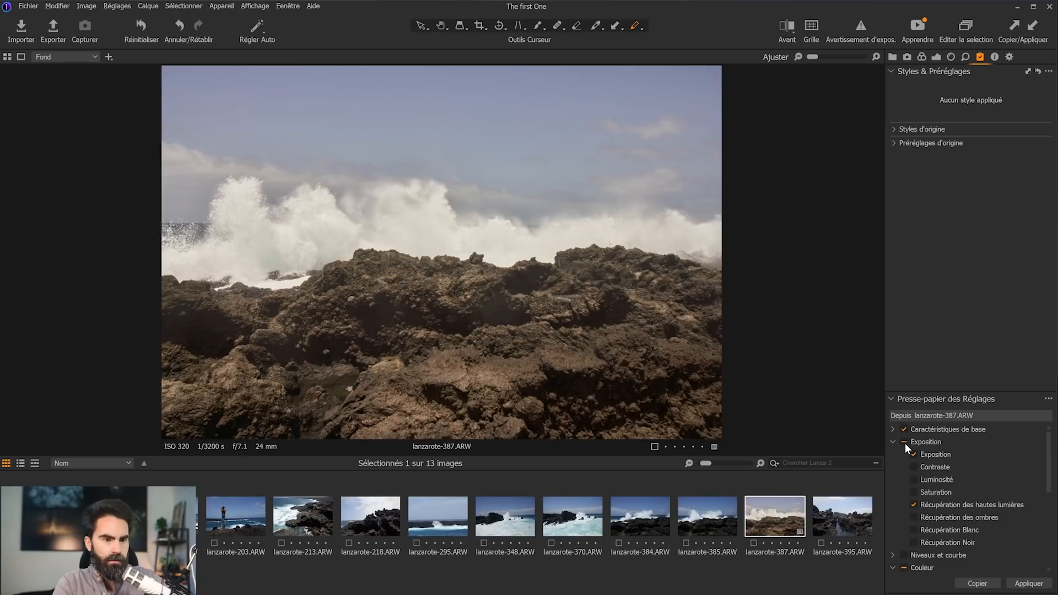
Exclude the base characteristics from the copied adjustments and review the remaining exposure and colour entries
left_click(905, 429)
left_click(895, 431)
left_click(895, 431)
left_click(892, 571)
scroll(928, 533, "down", 5)
scroll(918, 537, "up", 2)
scroll(924, 477, "up", 2)
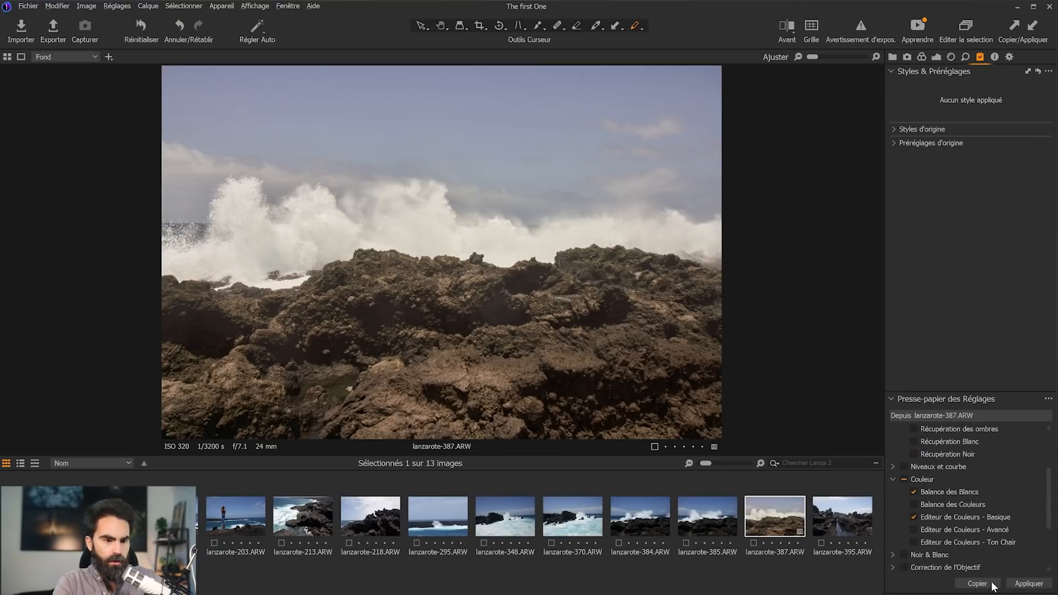
Save the copied adjustments as a custom style named lanzarote-387
left_click(1049, 399)
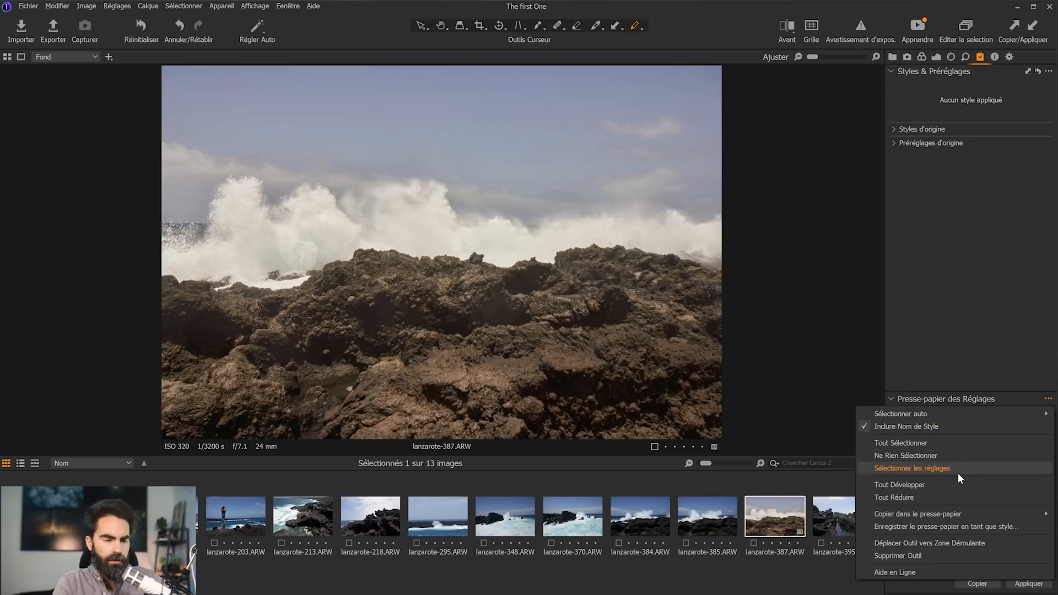
left_click(954, 527)
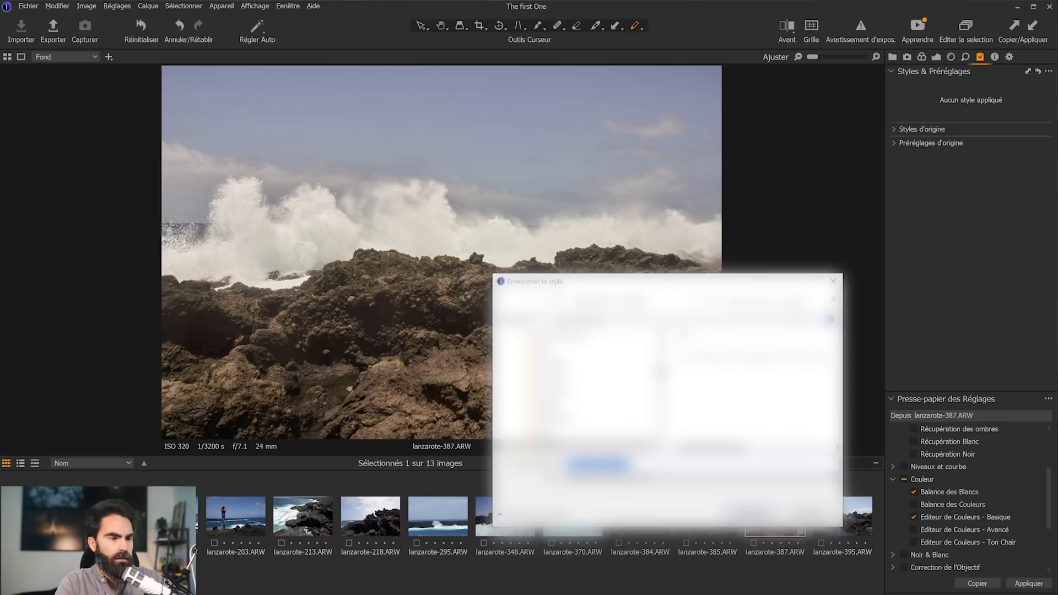
left_click(1049, 71)
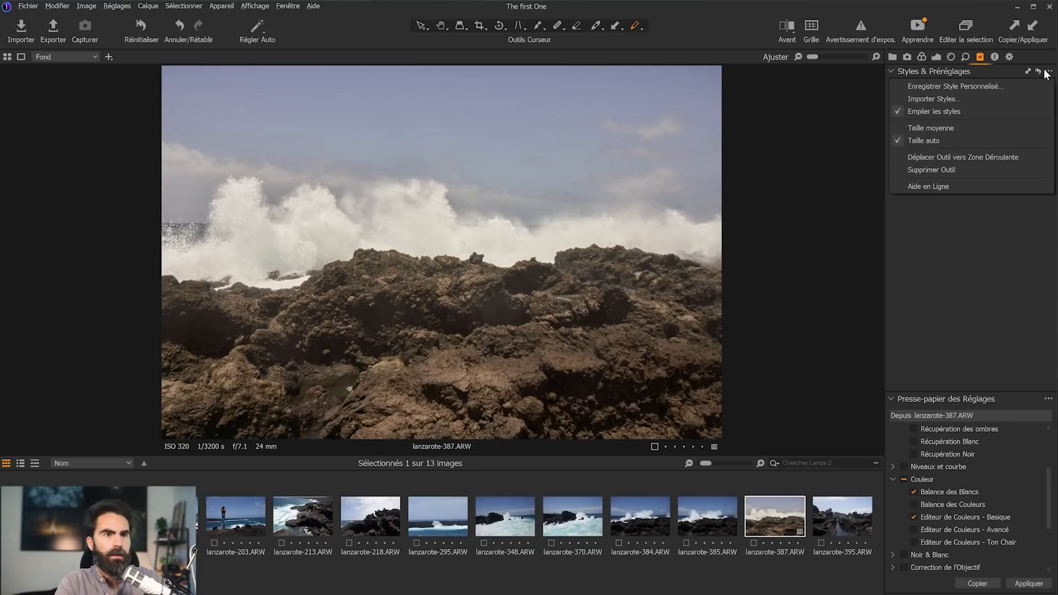
left_click(980, 87)
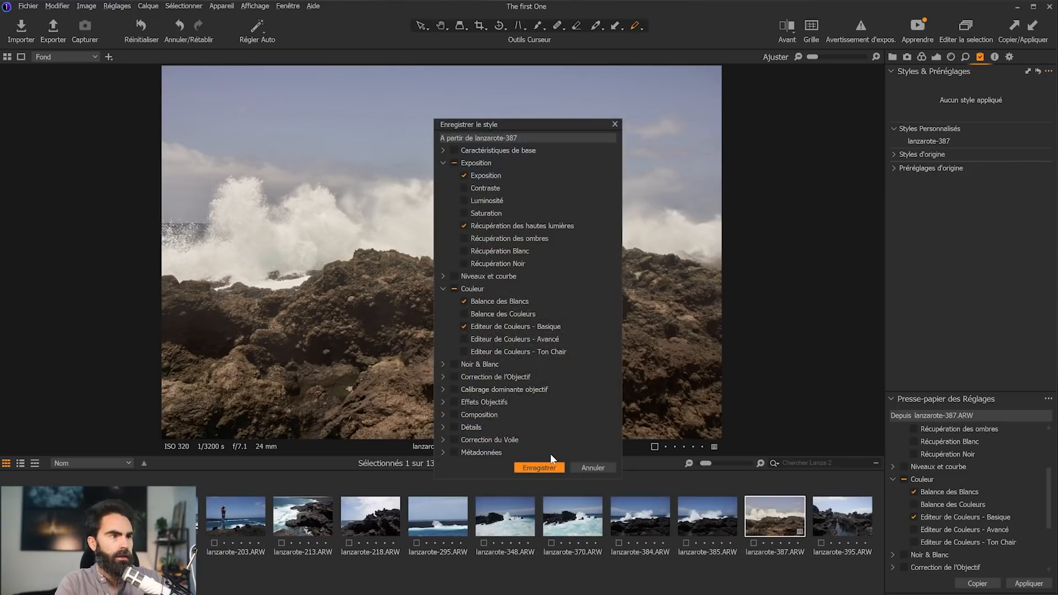
key("Return")
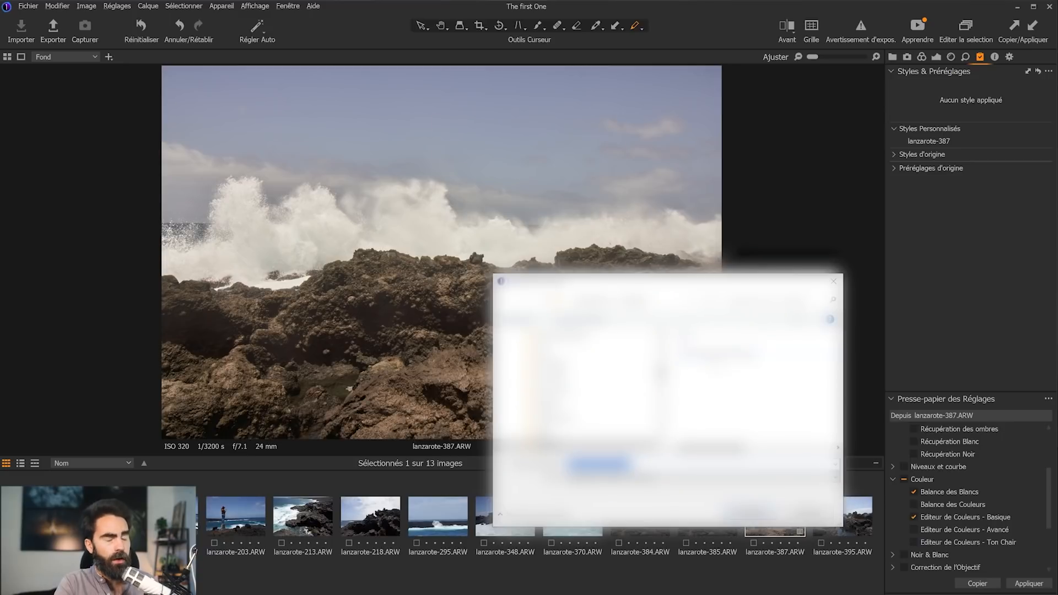
left_click(834, 281)
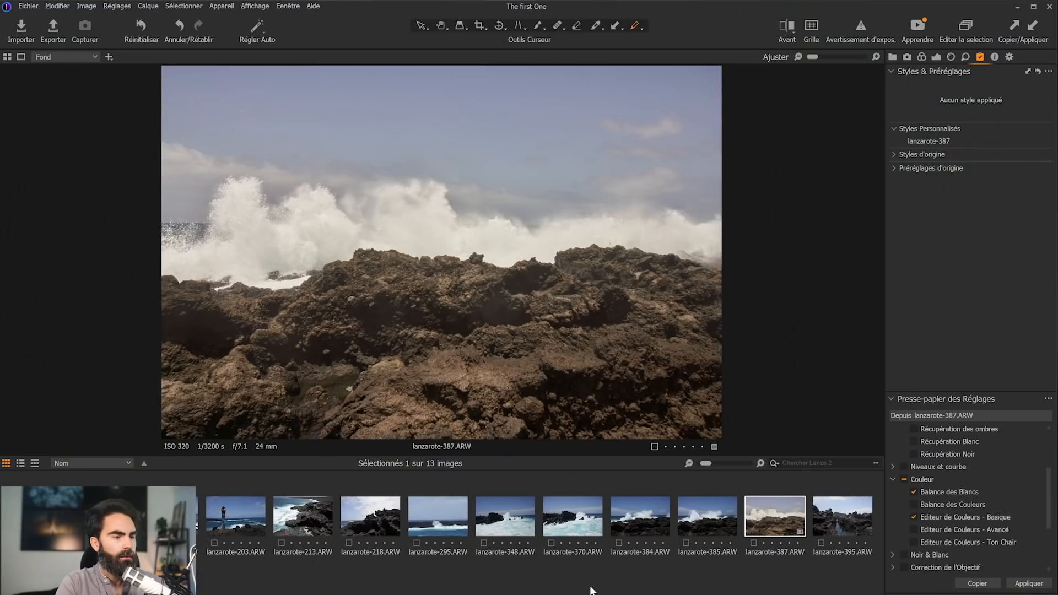
Apply the custom style lanzarote-387 to lanzarote-385.ARW
left_click(707, 519)
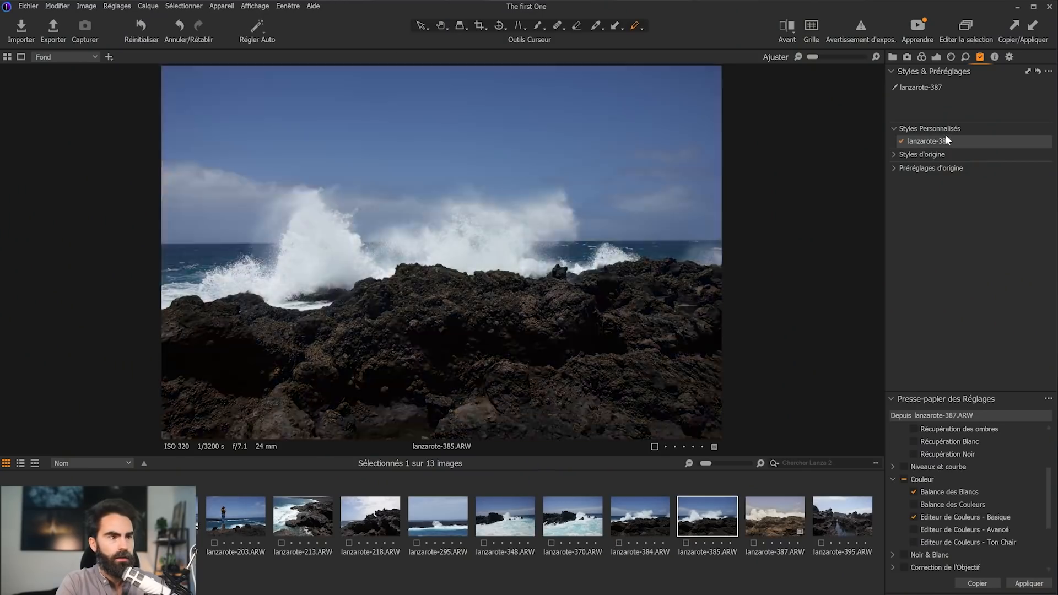
left_click(944, 140)
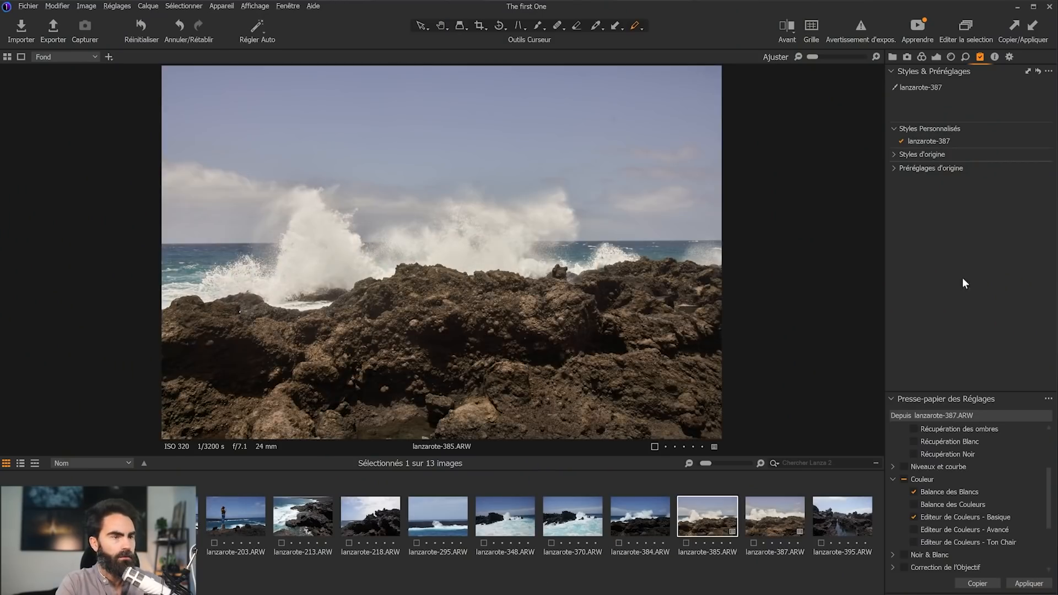
Enable simultaneous editing of all selected images and raise the exposure to 3,38
left_click(920, 56)
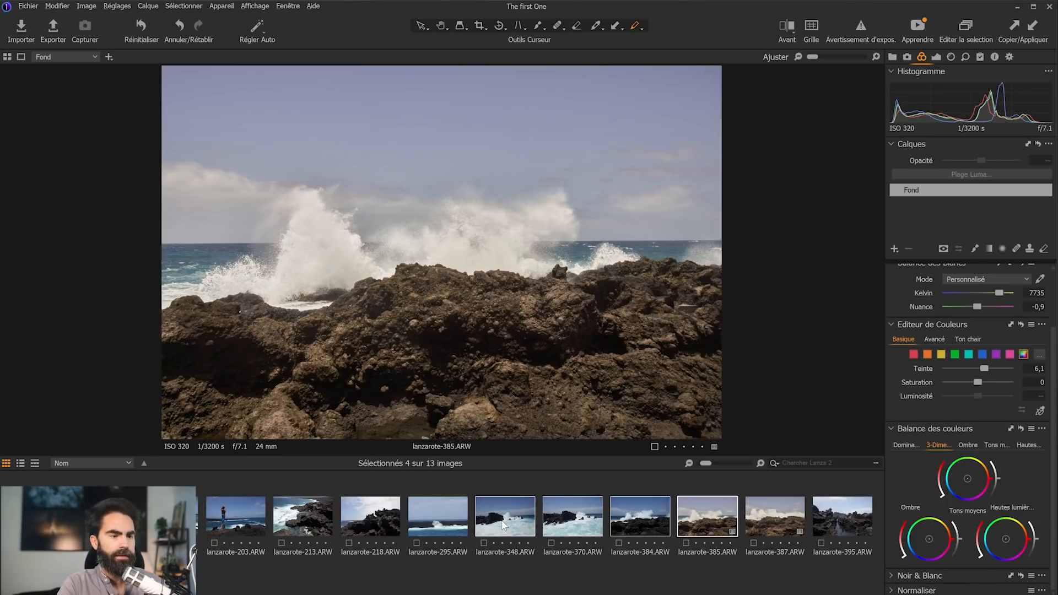
left_click(964, 25)
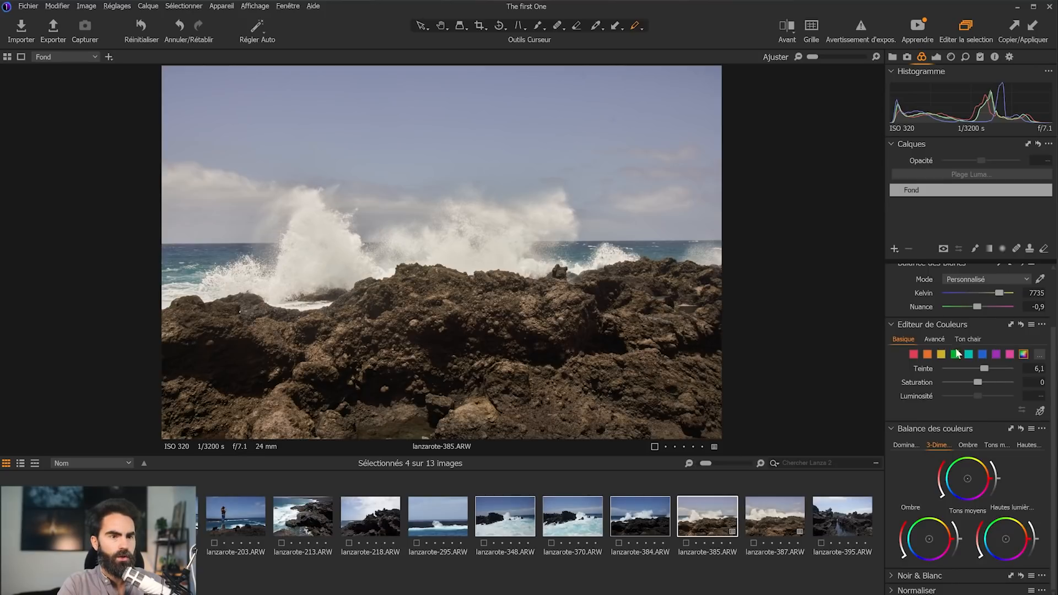
left_click(936, 58)
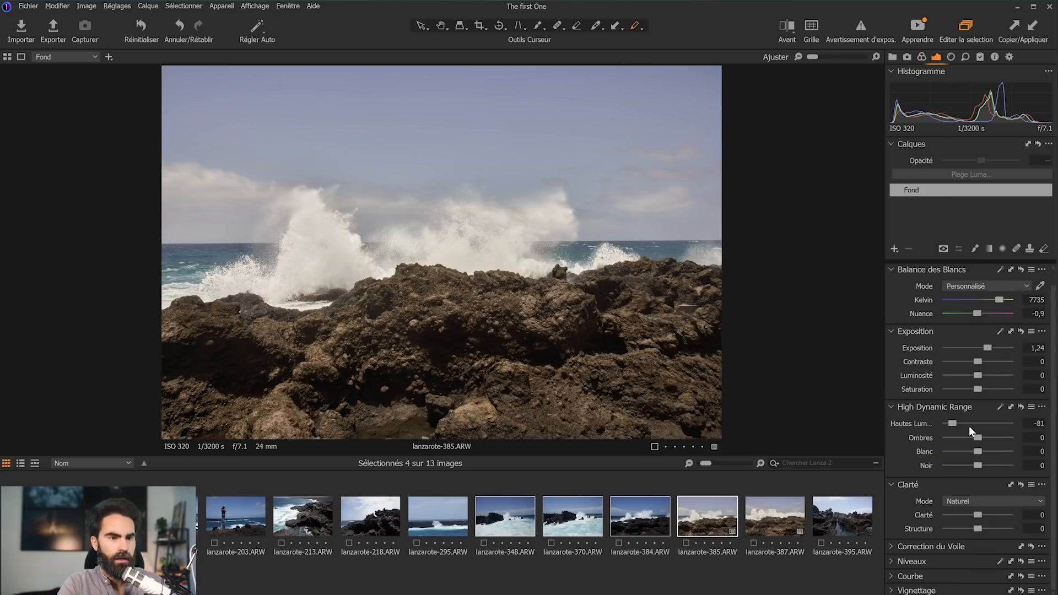
left_click_drag(999, 348, 1004, 348)
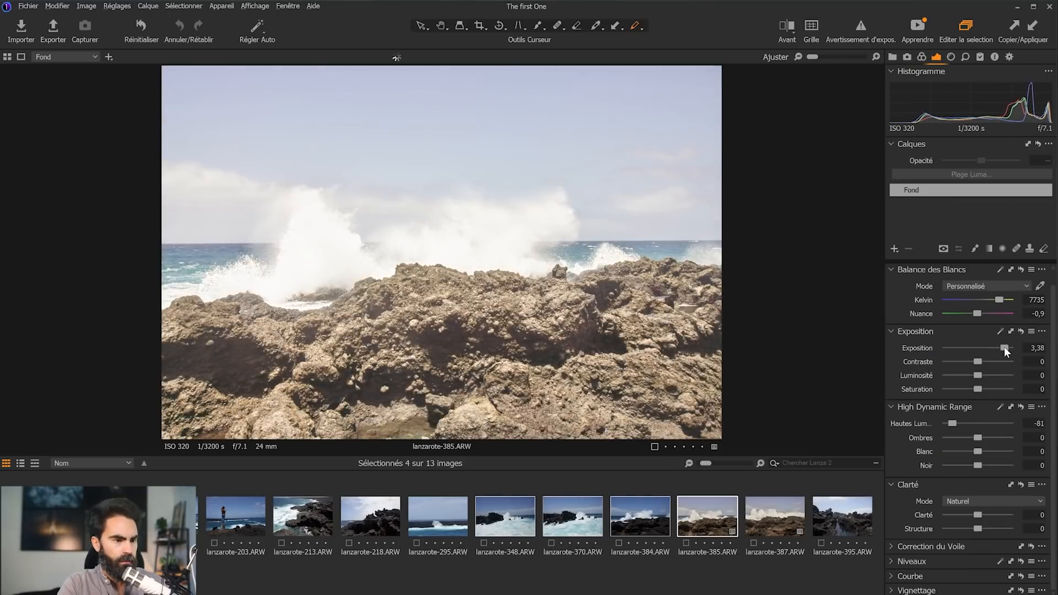
left_click(649, 506)
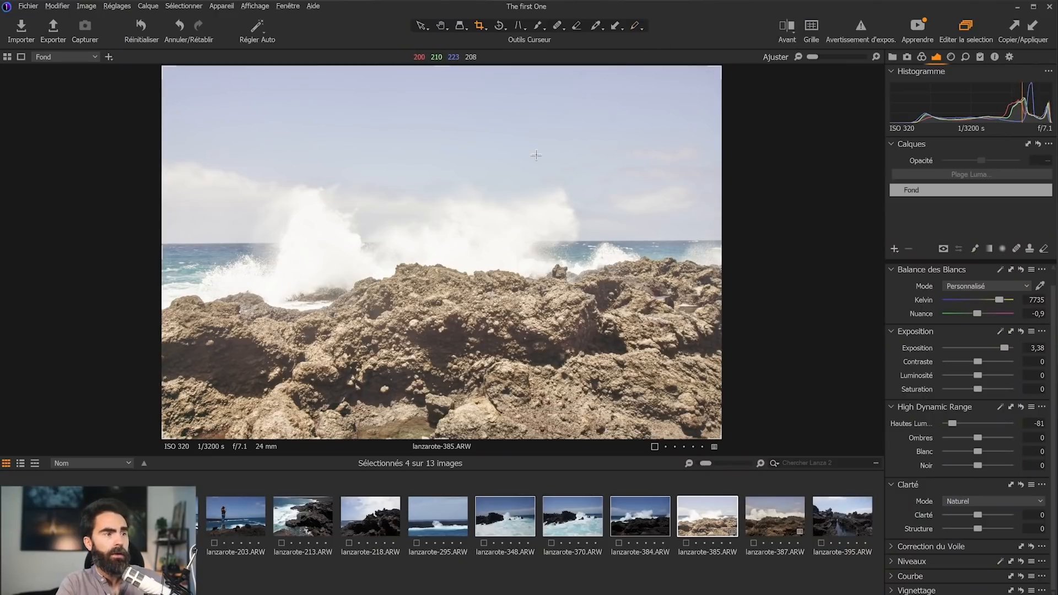
Draw a free crop of about 1080 × 500 px around the wave and rocks, and try the Original ratio before returning to Libre
left_click_drag(255, 116, 569, 263)
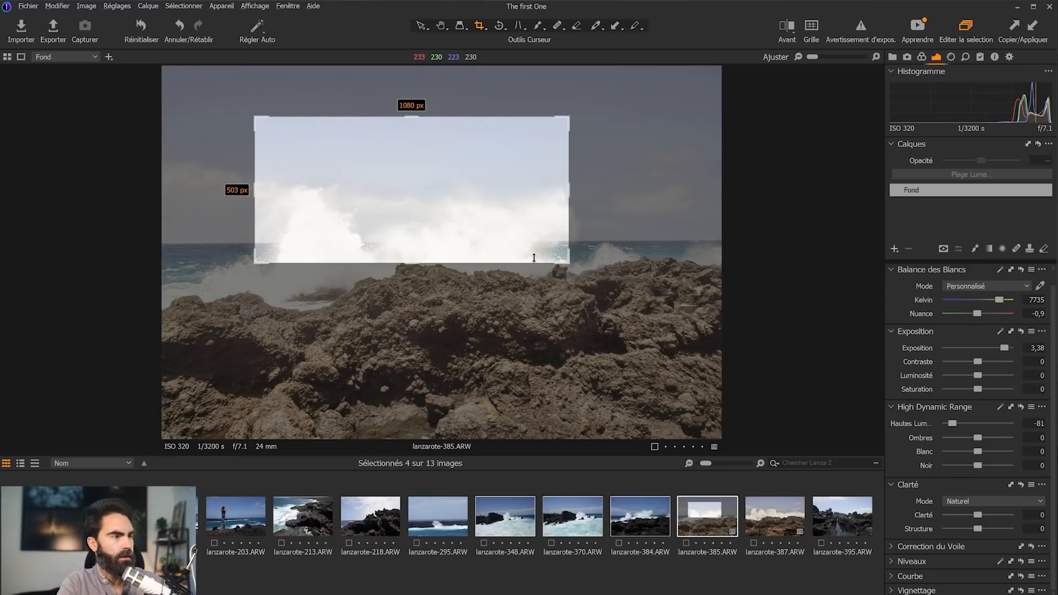
left_click_drag(257, 117, 231, 179)
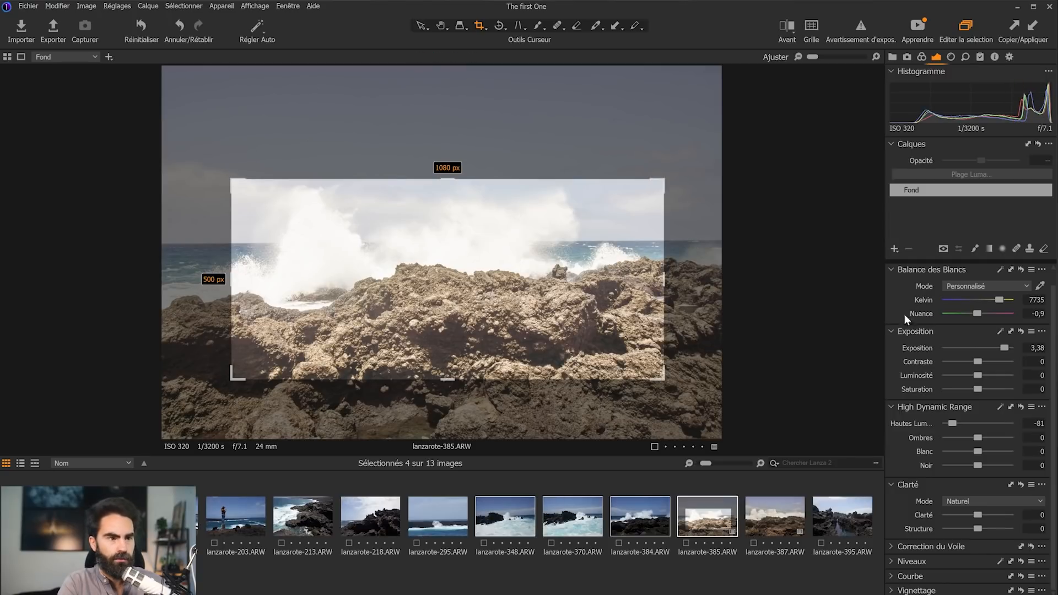
left_click(951, 56)
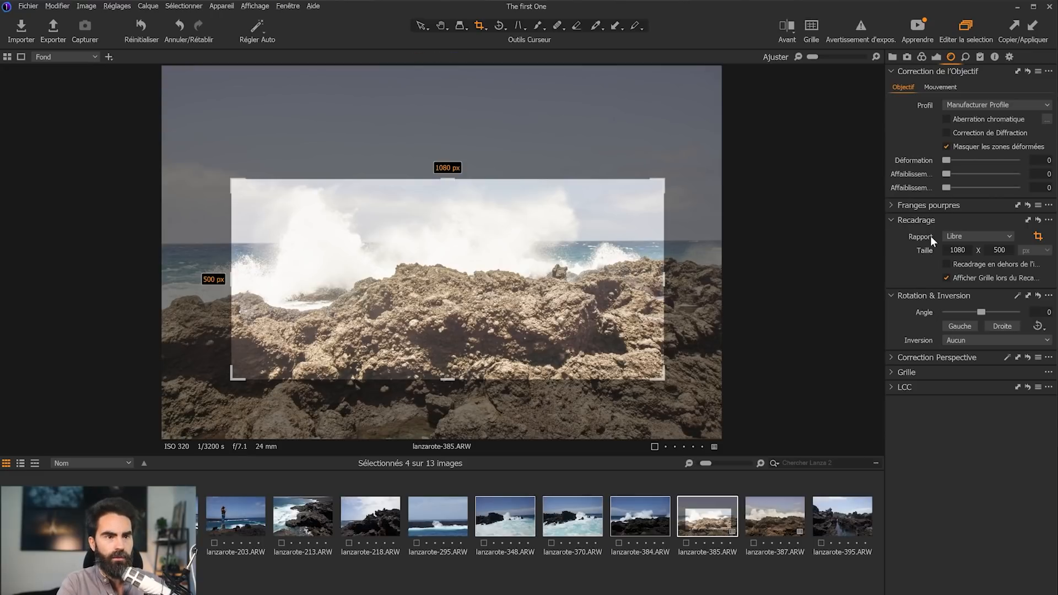
left_click(950, 236)
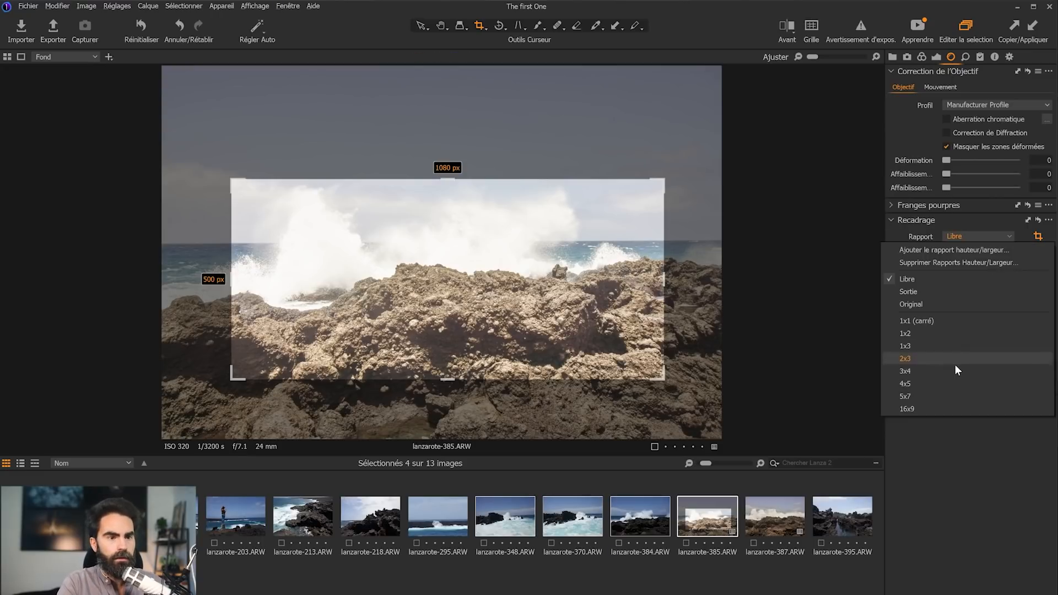
left_click(930, 304)
left_click(975, 239)
left_click(958, 284)
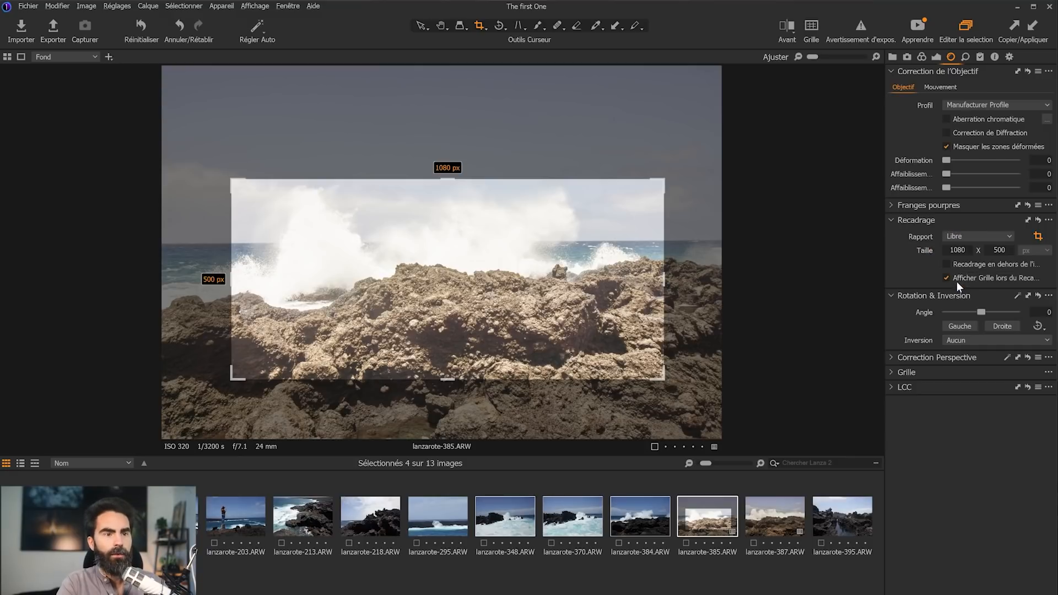
Add a custom 1 × 1,85 crop ratio and place a portrait crop of 1080 × 1998 px over the main wave
left_click(973, 235)
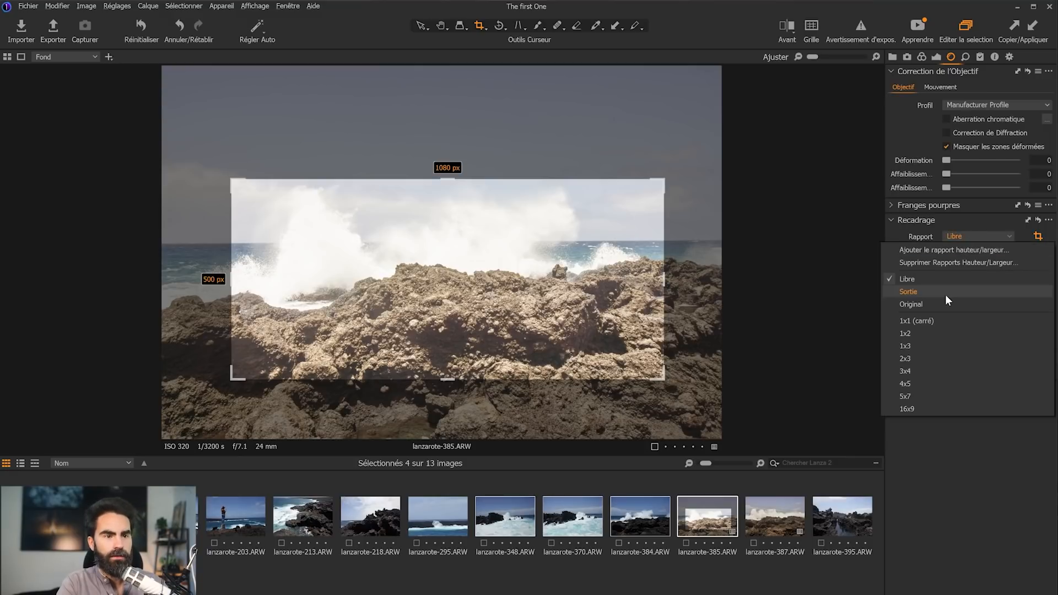
left_click(955, 253)
key("Tab")
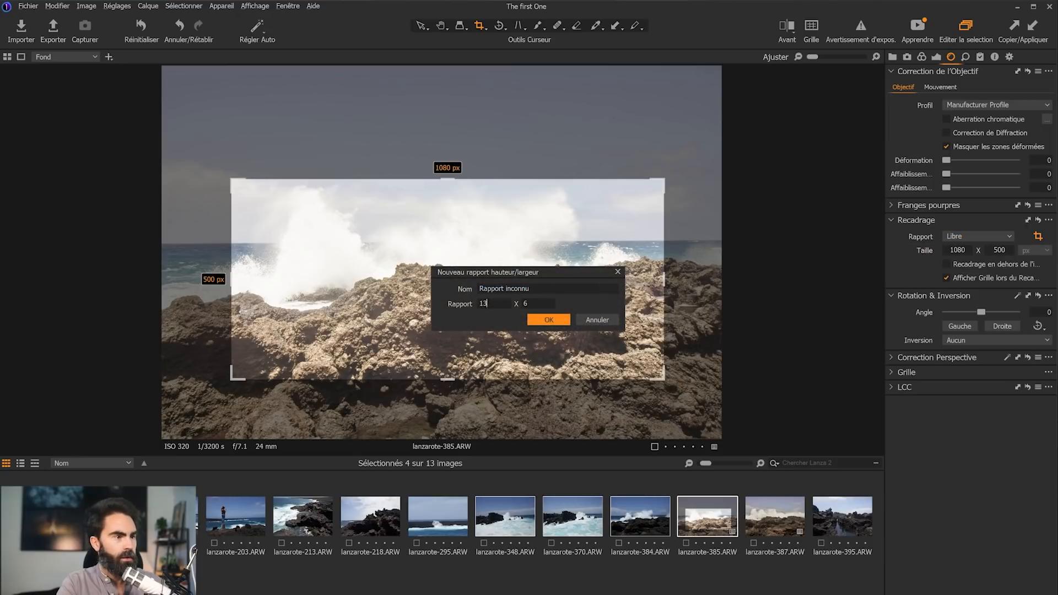
type("1")
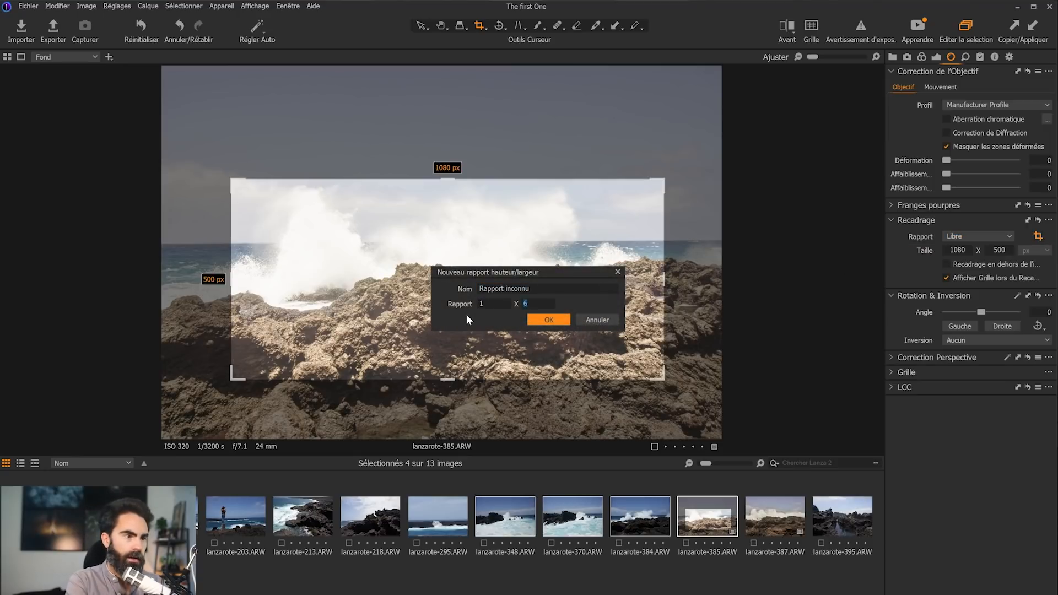
key("Tab")
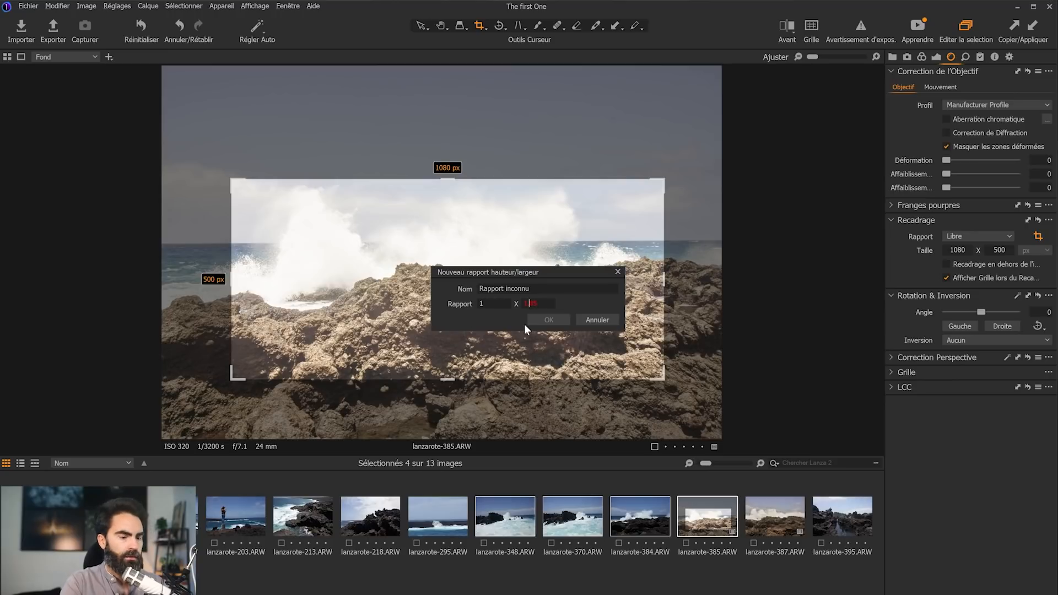
type(".")
left_click(528, 322)
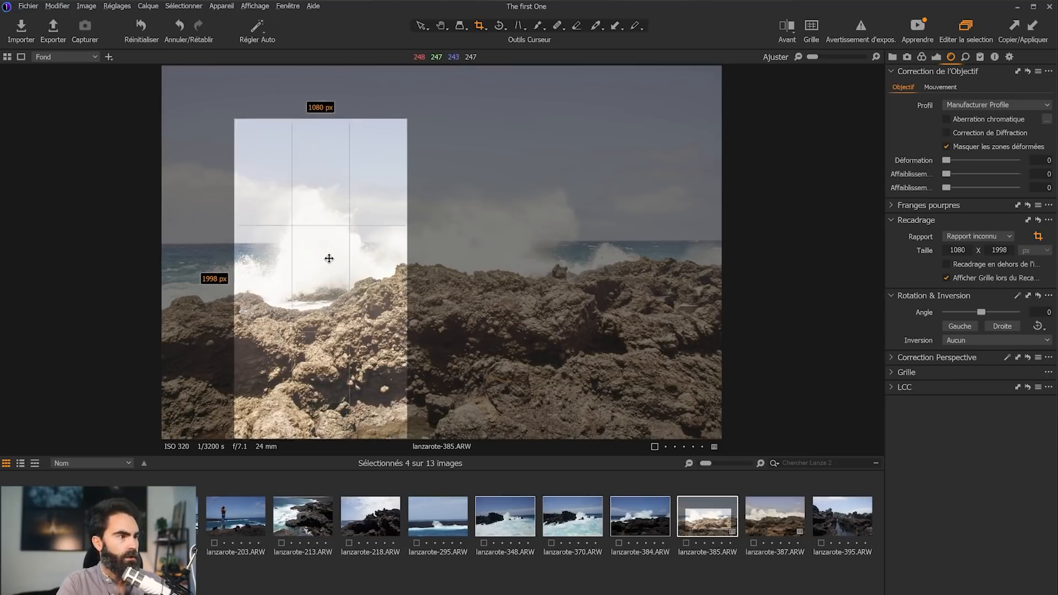
left_click_drag(330, 259, 376, 236)
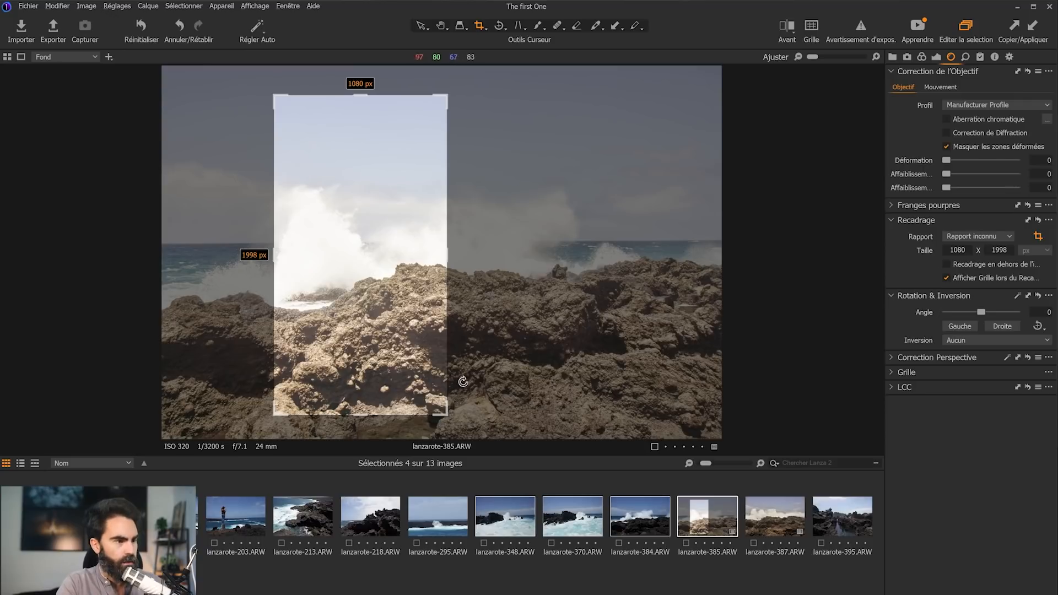
Try rotating the cropped photo and flipping it horizontally, reverting both changes
left_click_drag(462, 425, 514, 337)
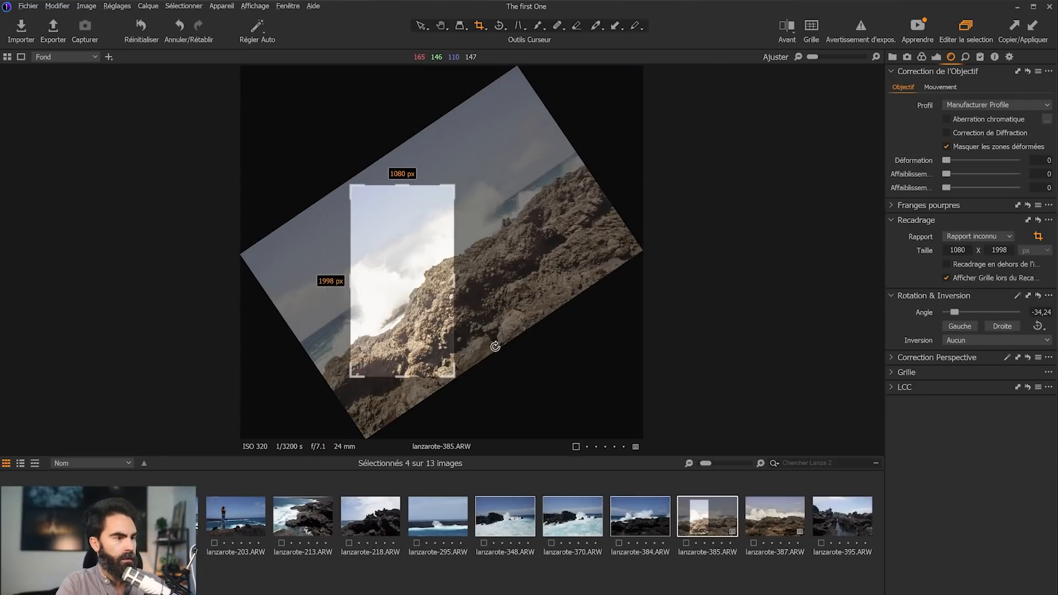
key("ctrl+z")
left_click(958, 341)
left_click(961, 362)
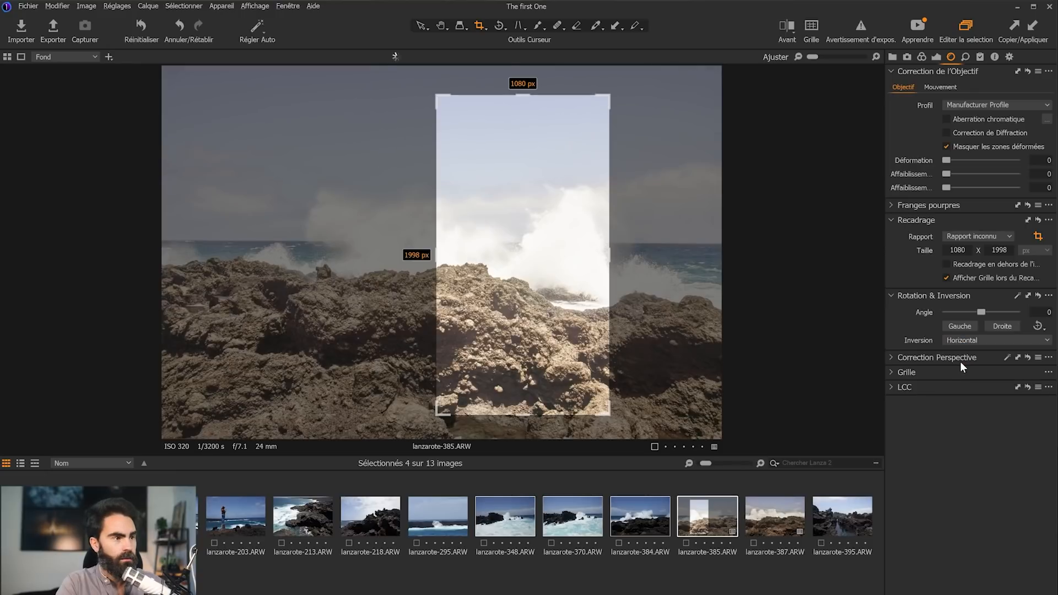
left_click(962, 340)
left_click(961, 351)
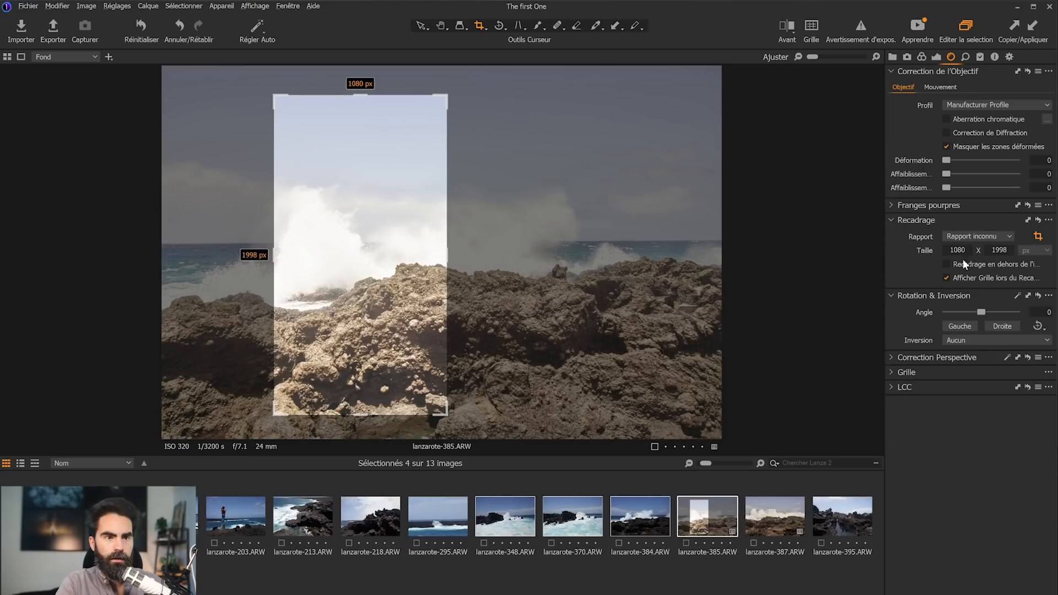
Add a second custom crop ratio of 1,85 × 1 for landscape framing
left_click(980, 238)
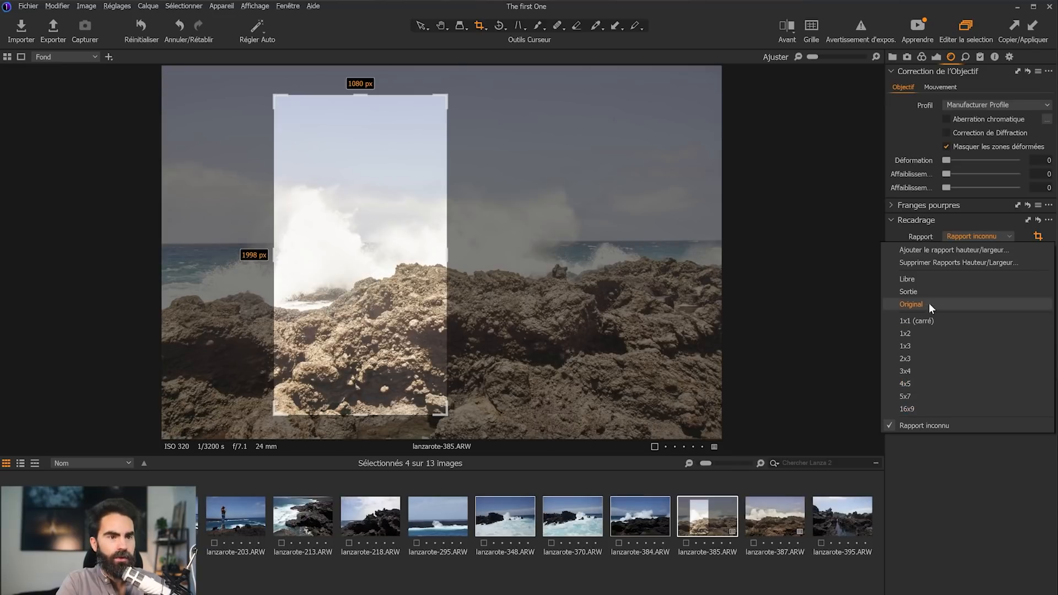
left_click(938, 250)
type("1,85")
key("Tab")
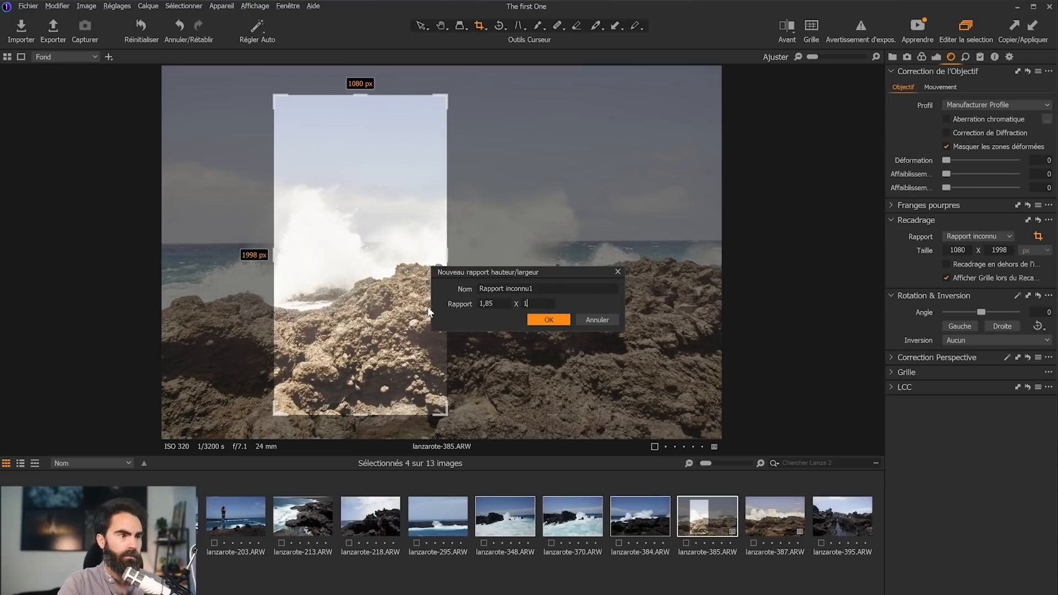
left_click(536, 320)
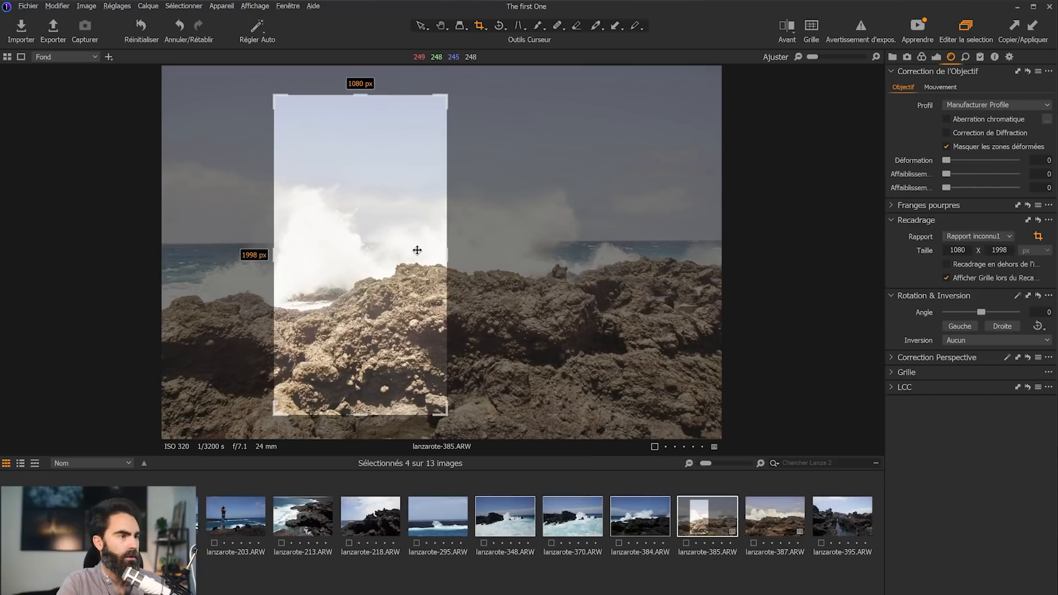
Reset the portrait crop and apply a landscape crop of 1080 × 584 px framing the waves and rocks
right_click(417, 250)
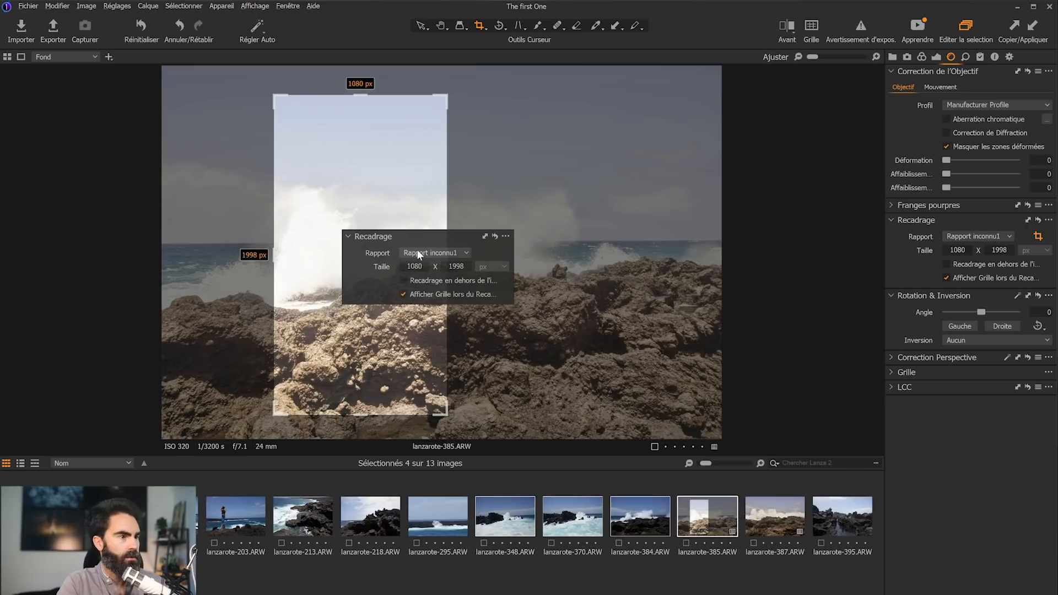
left_click(495, 236)
left_click_drag(208, 192, 586, 431)
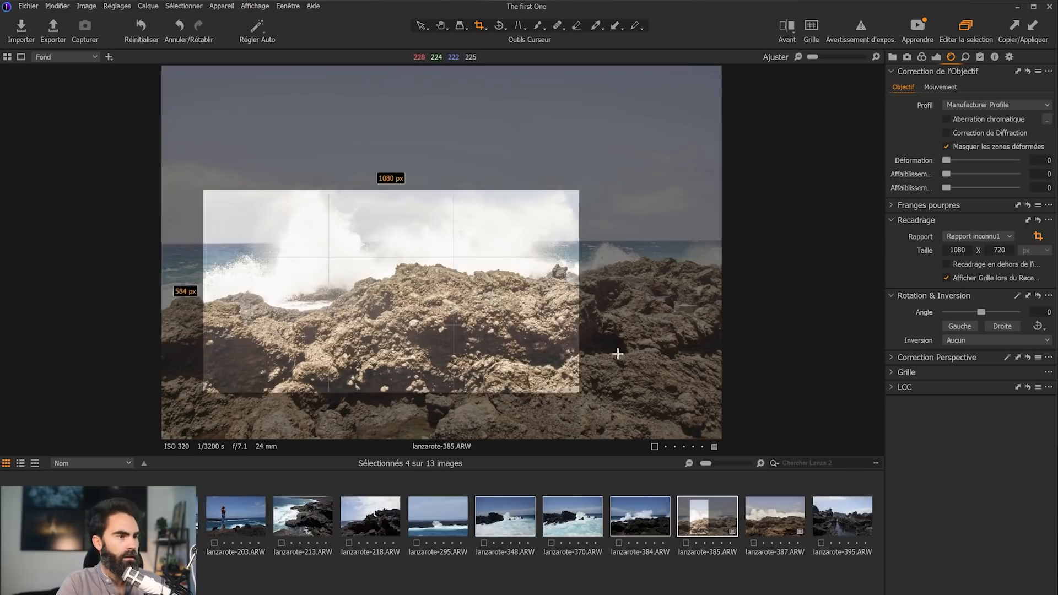
left_click_drag(419, 350, 469, 289)
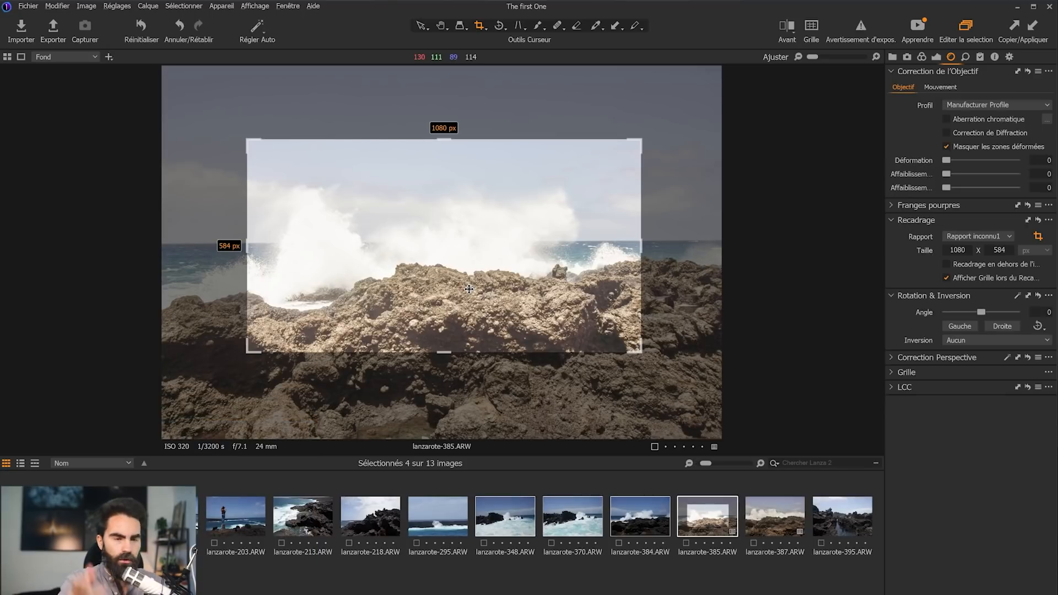
left_click_drag(469, 289, 438, 258)
key("h")
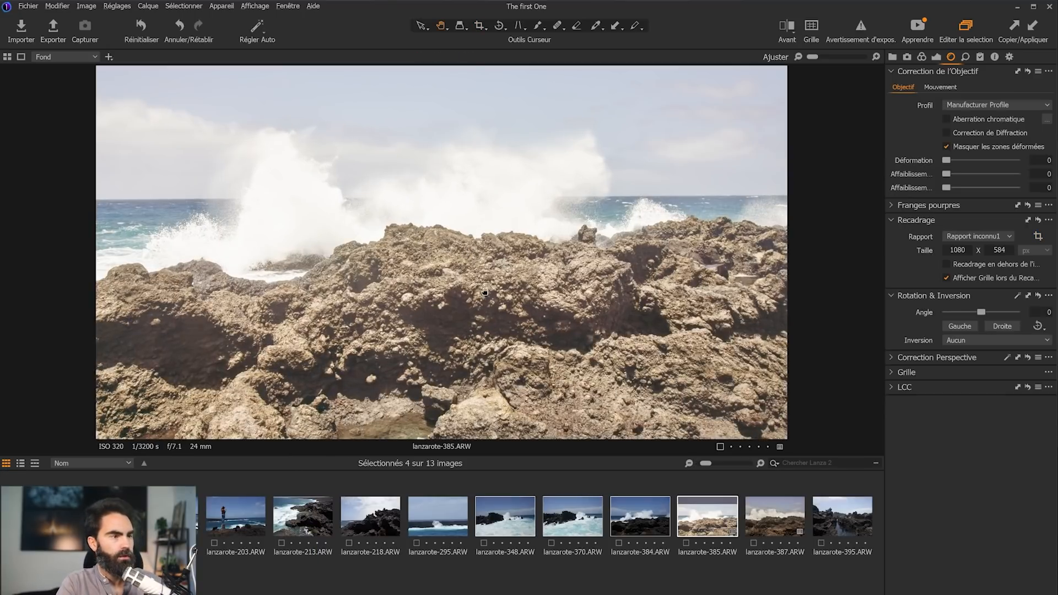
Lower the exposure of lanzarote-385.ARW to 1,75
left_click(936, 57)
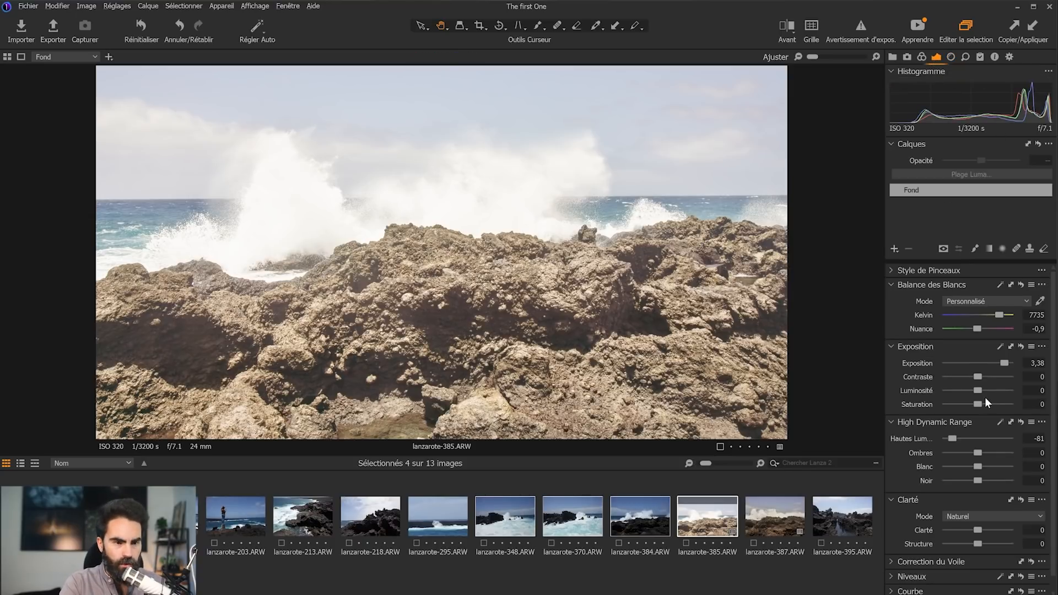
scroll(985, 397, "down", 1)
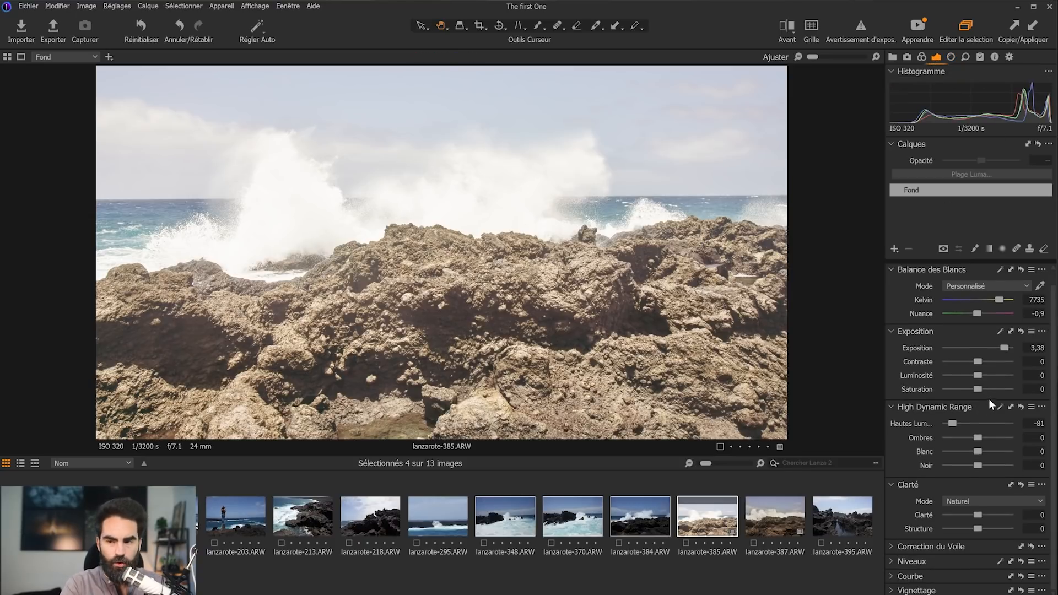
left_click_drag(1005, 348, 992, 349)
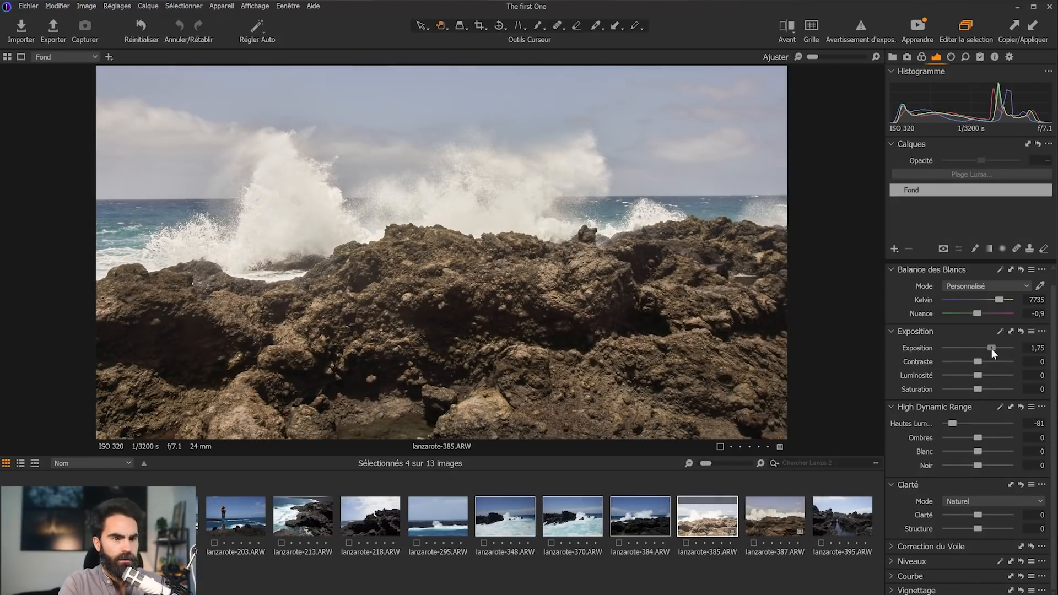
Cool the white balance to 6306 K, and neutralise it by sampling the white foam of the large wave
left_click_drag(998, 301, 992, 301)
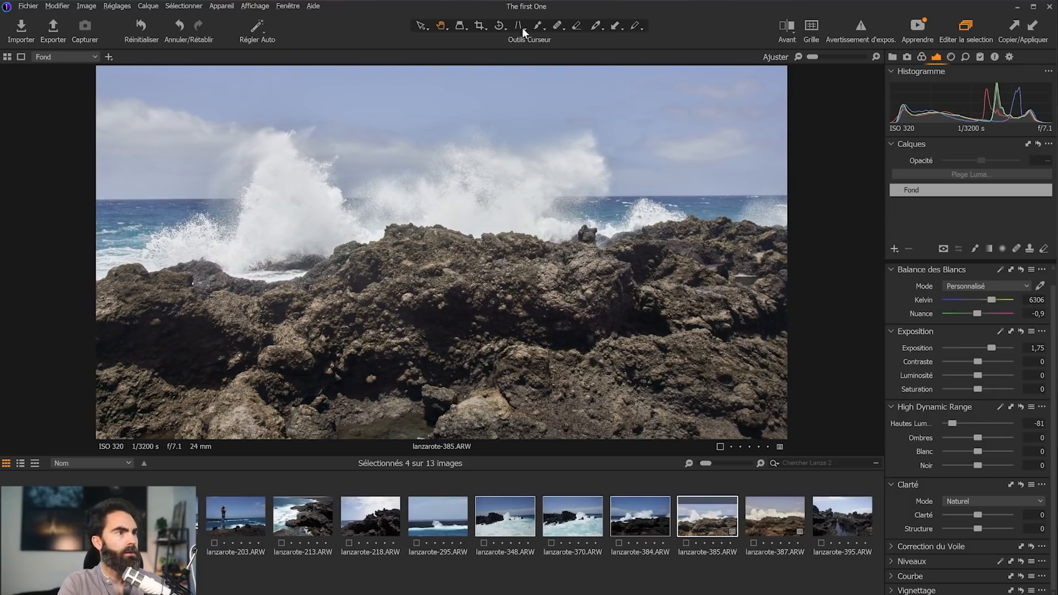
left_click(596, 29)
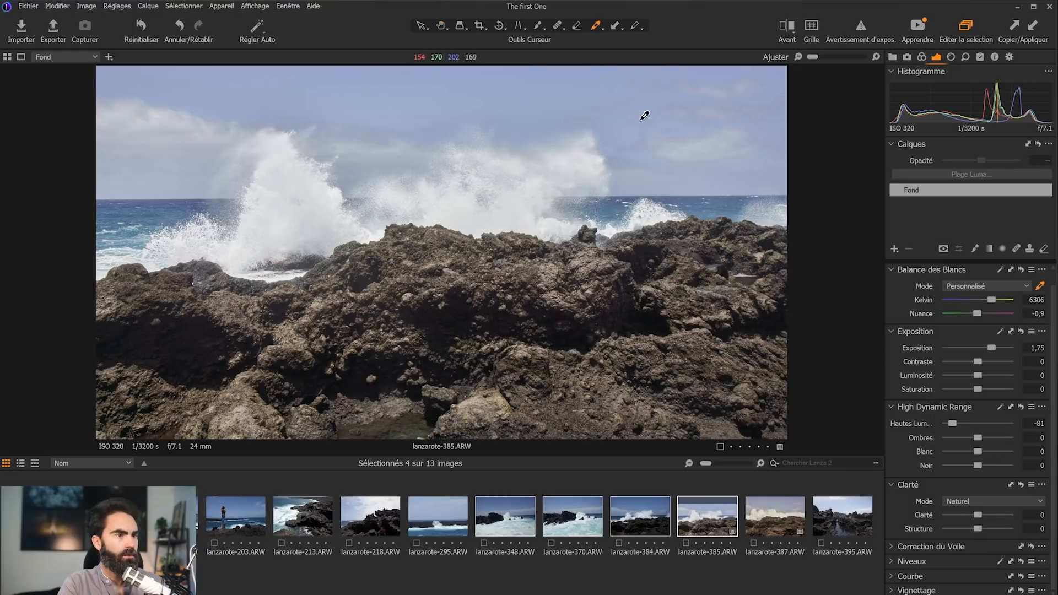
left_click(285, 171)
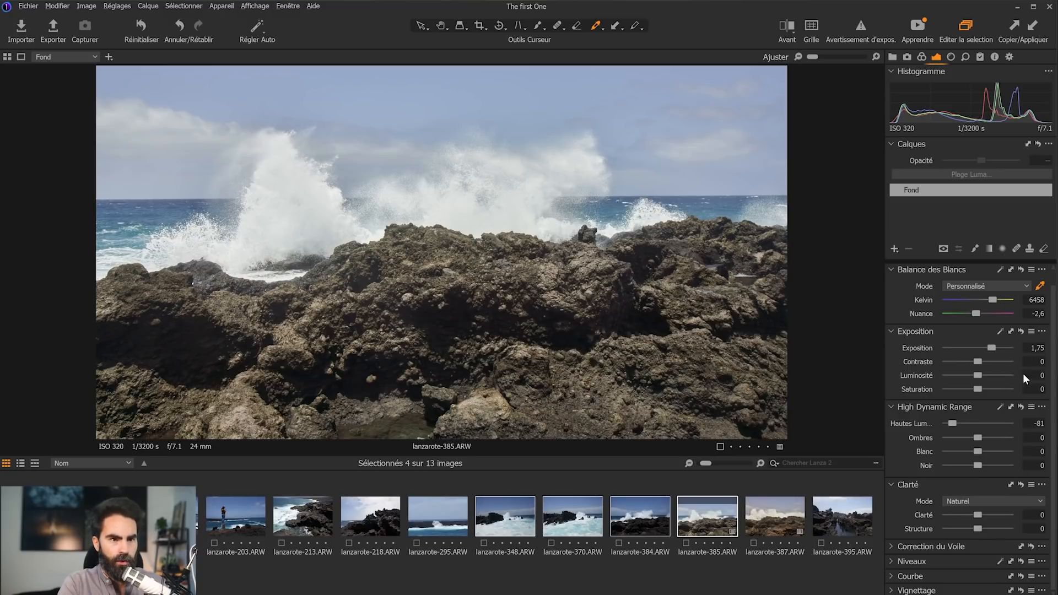
Set the haze correction amount to 14
left_click(952, 56)
left_click(937, 57)
left_click(895, 547)
left_click_drag(980, 529, 981, 530)
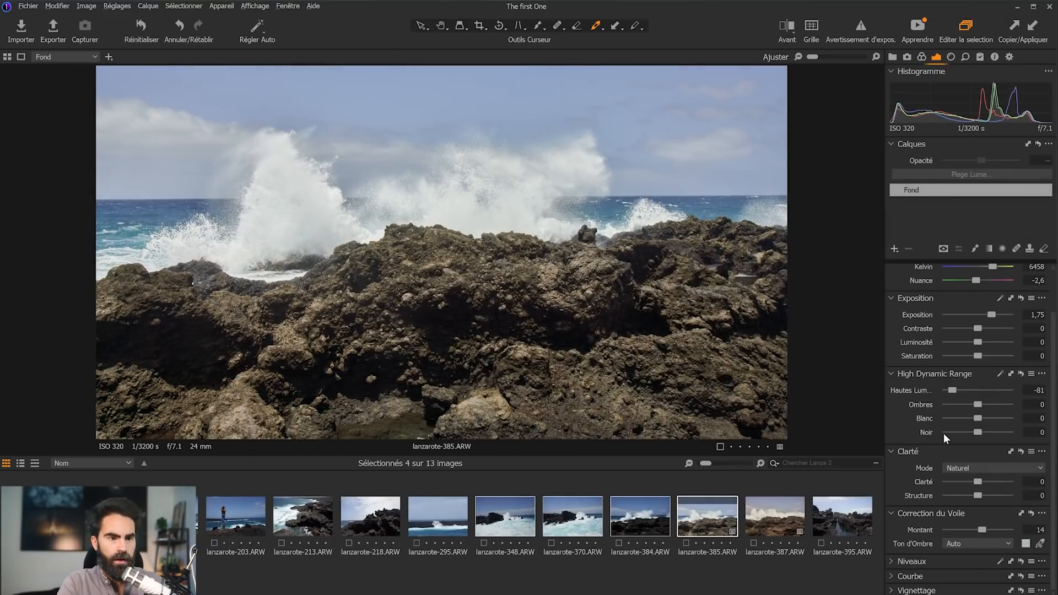
Set the blue tones sampled from the sky to saturation 31,8 and luminosity -21,8, and warm the white balance to 6733 K
key("ctrl+alt+3")
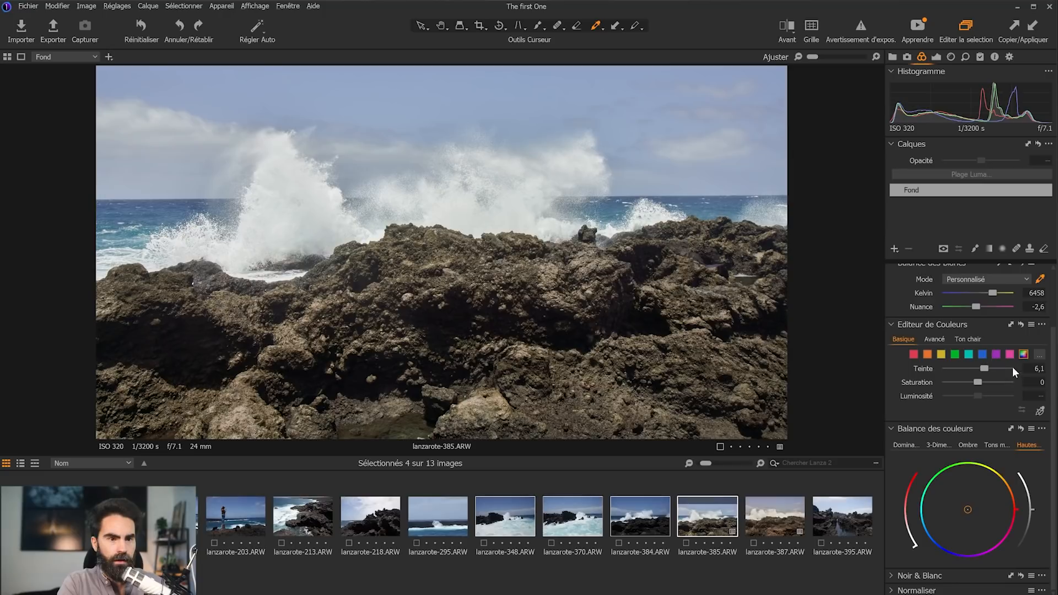
left_click(1041, 412)
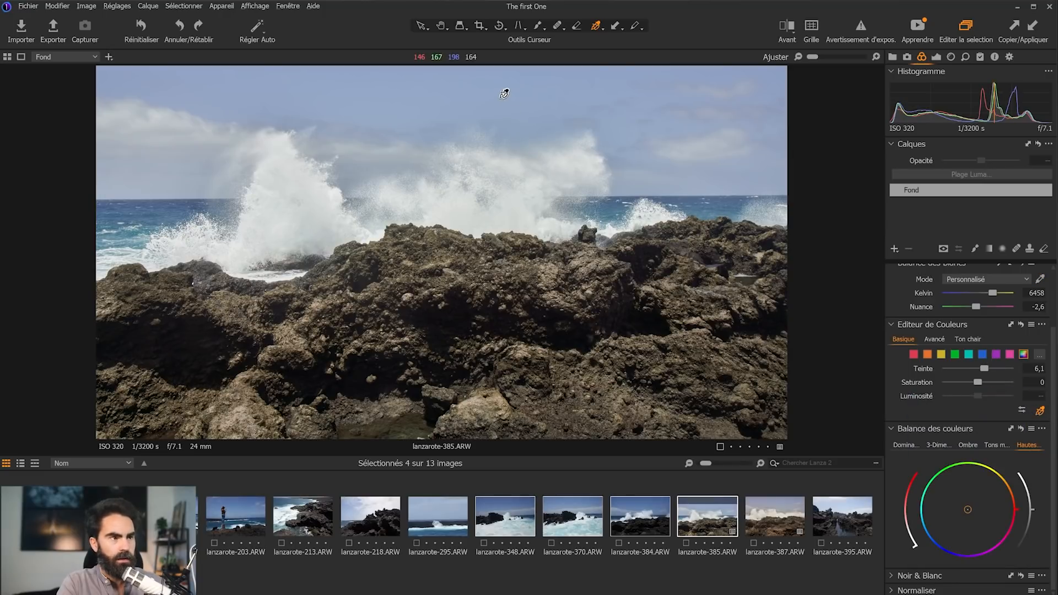
mouse_move(501, 86)
left_mouse_down()
mouse_move(458, 87)
mouse_move(501, 99)
left_mouse_up()
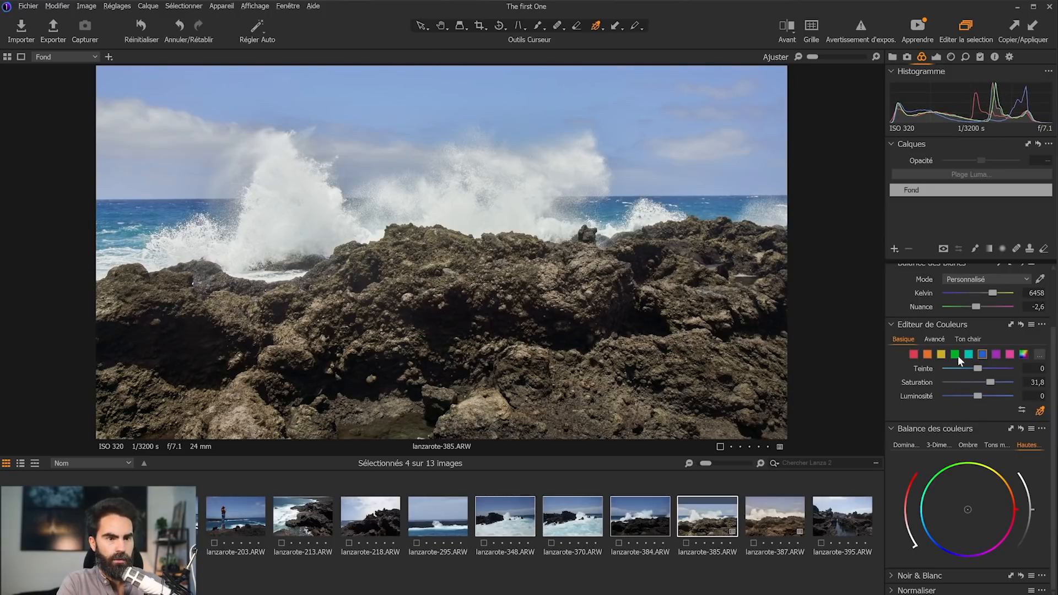
left_click_drag(976, 396, 959, 398)
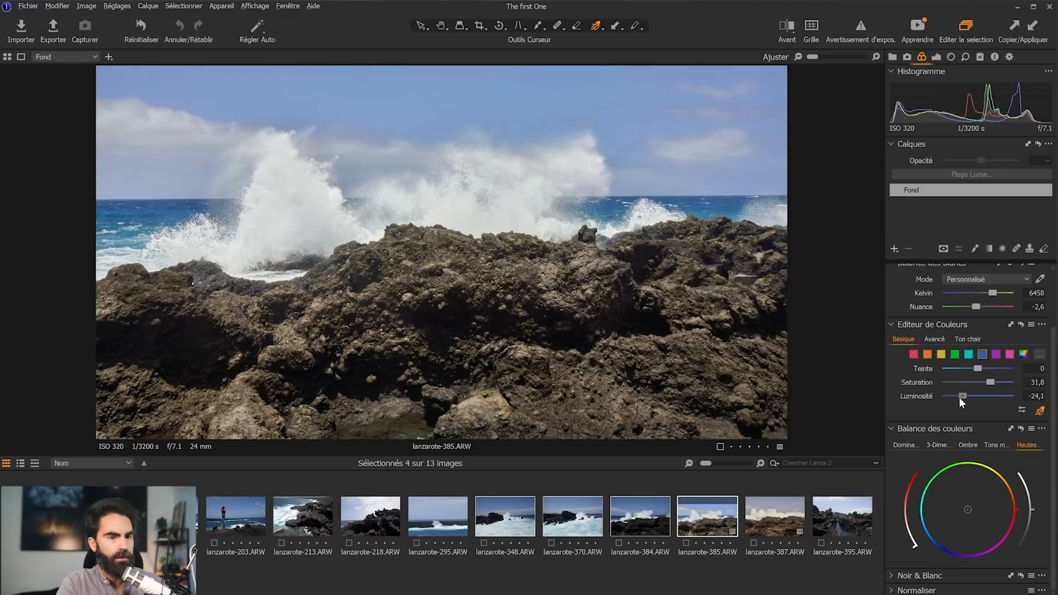
scroll(994, 324, "up", 1)
left_click_drag(993, 324, 995, 324)
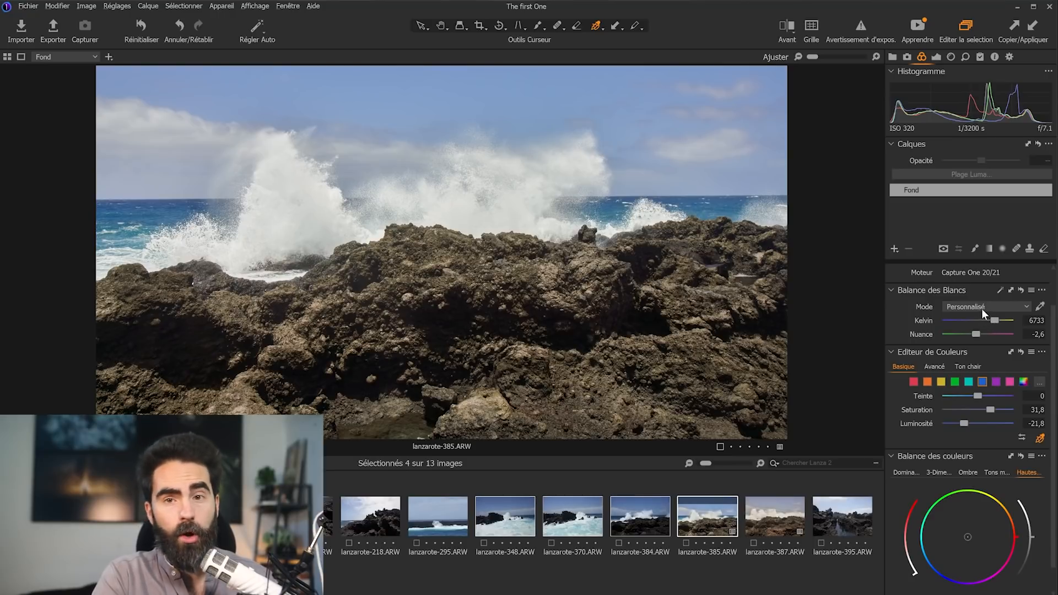
Select lanzarote-395.ARW and choose the blue range in the basic colour editor
left_click(841, 518)
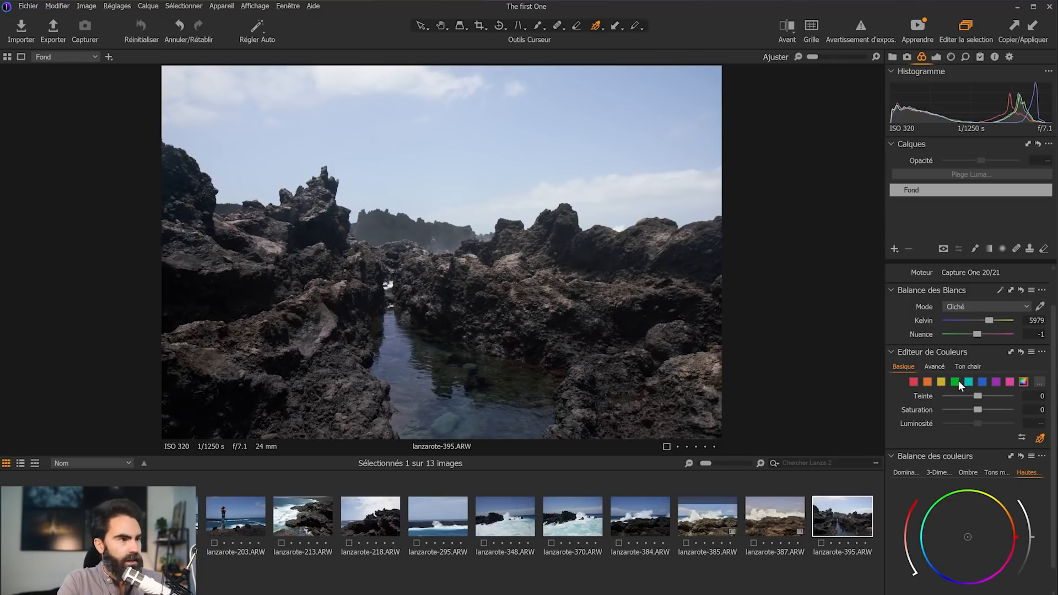
left_click(982, 383)
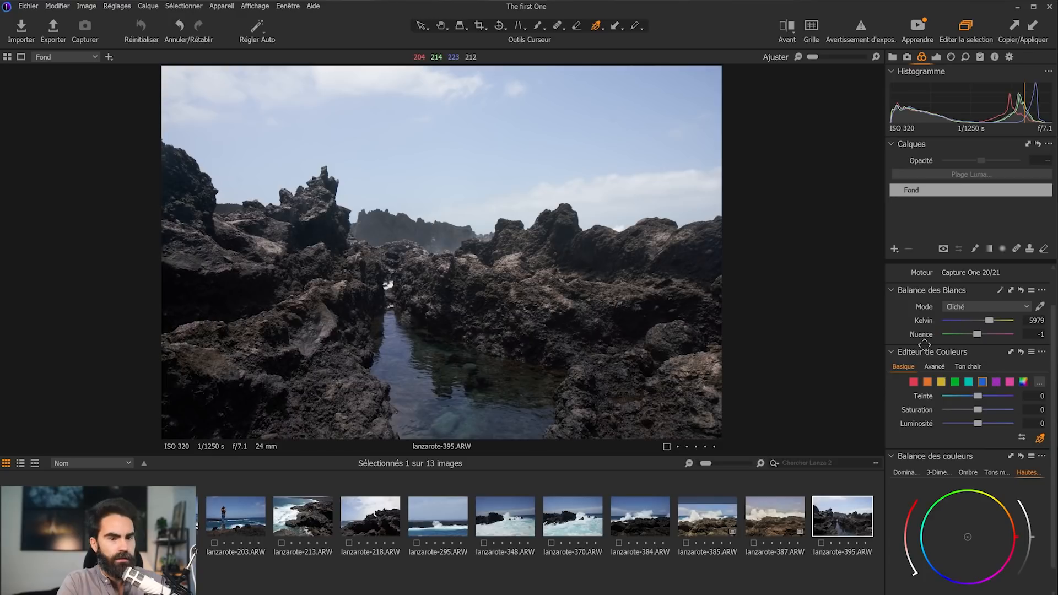
Try adjusting the sky's blue directly in the image to hue -4,6, saturation -4,2 and luminosity -50, and undo it
left_click(1024, 439)
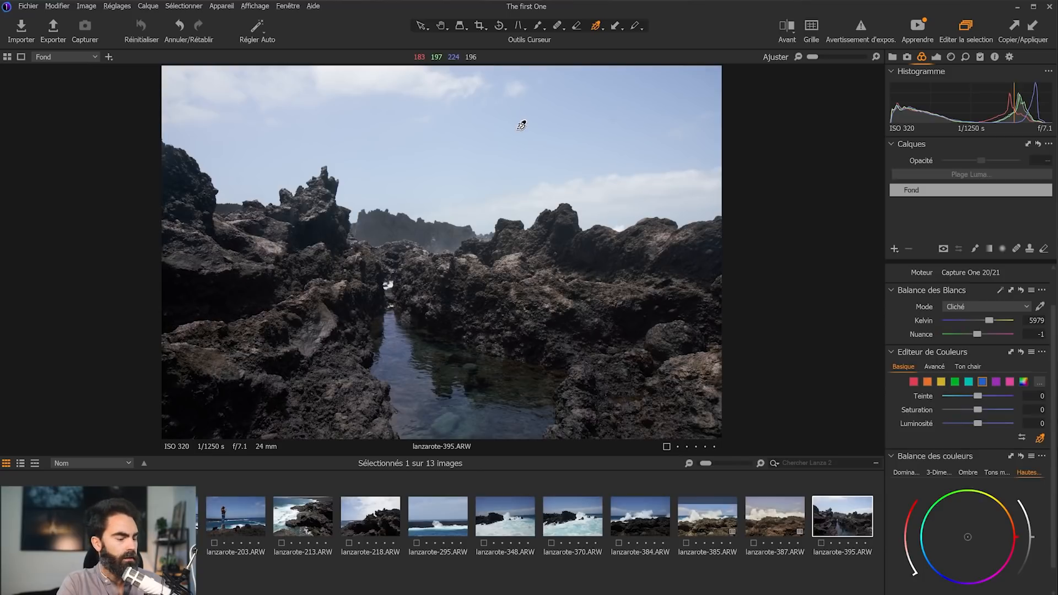
left_click_drag(515, 122, 481, 168)
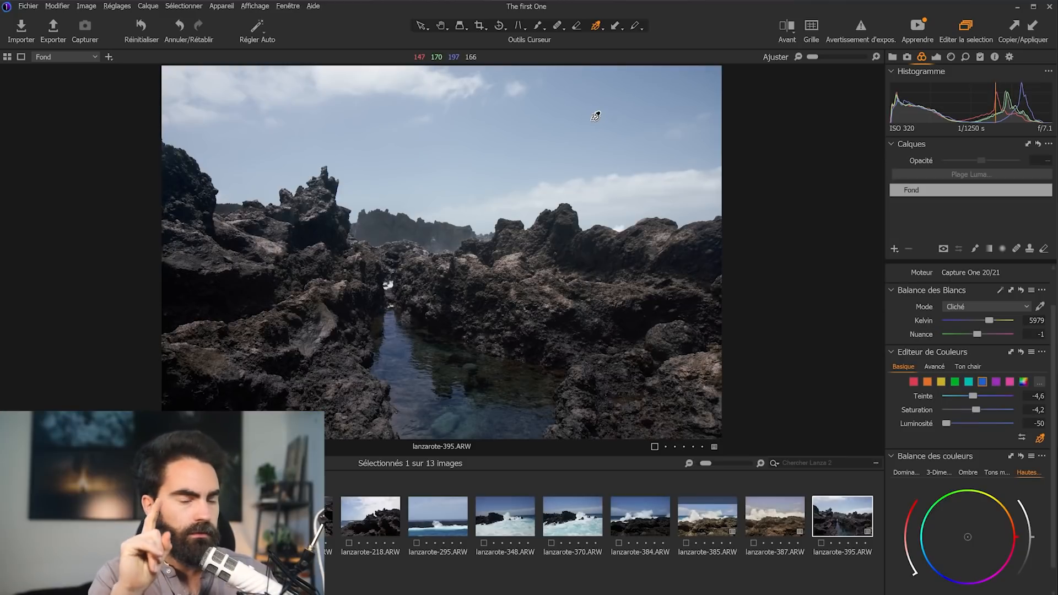
key("ctrl+z")
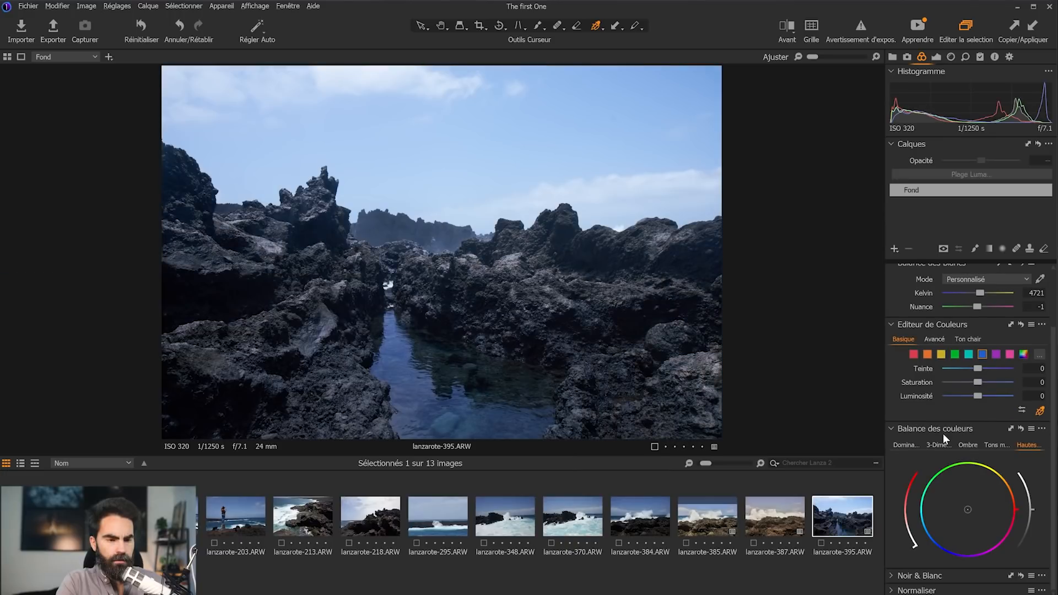
Set contrast to 7, shadows to 13, clarity to 35 and haze correction to 21 with a manual shadow tone
scroll(937, 507, "up", 2)
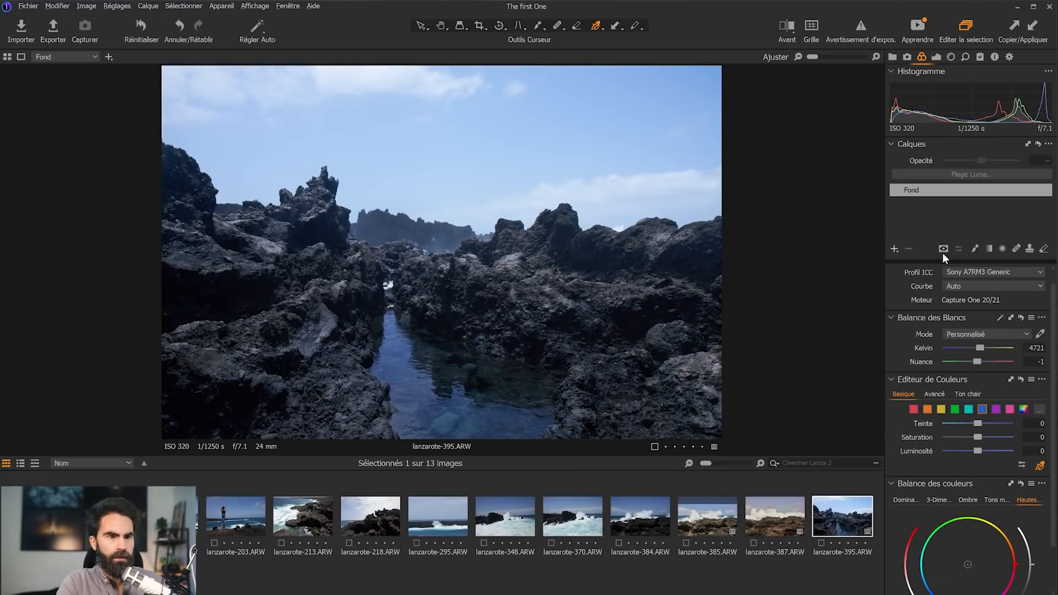
left_click(937, 57)
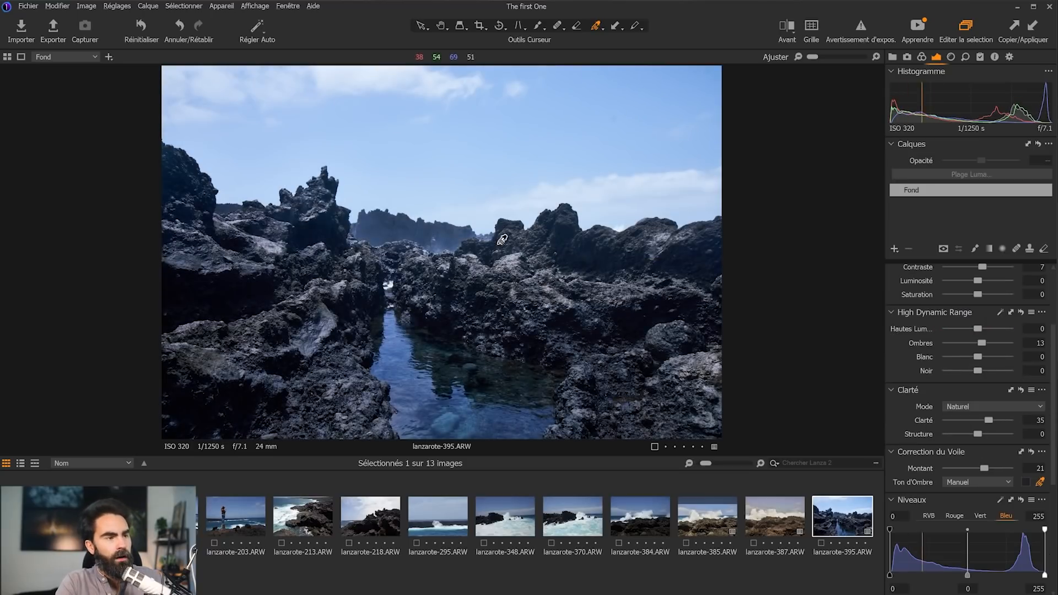
key("d")
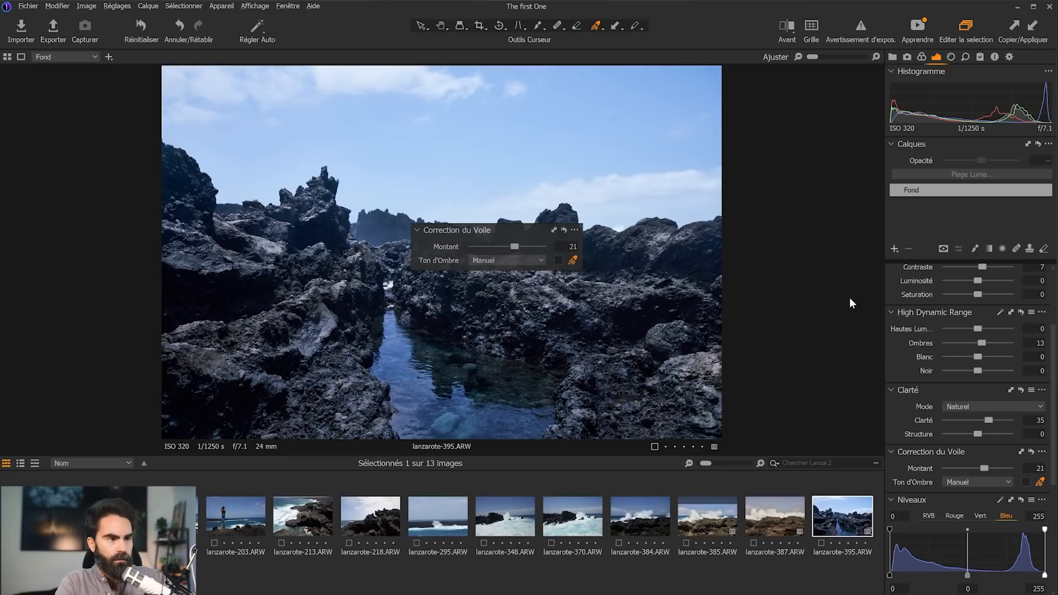
Lower the blue tones' luminosity to -15,5, and set brightness to 5, highlights to 12 and shadows to 15
key("ctrl+3")
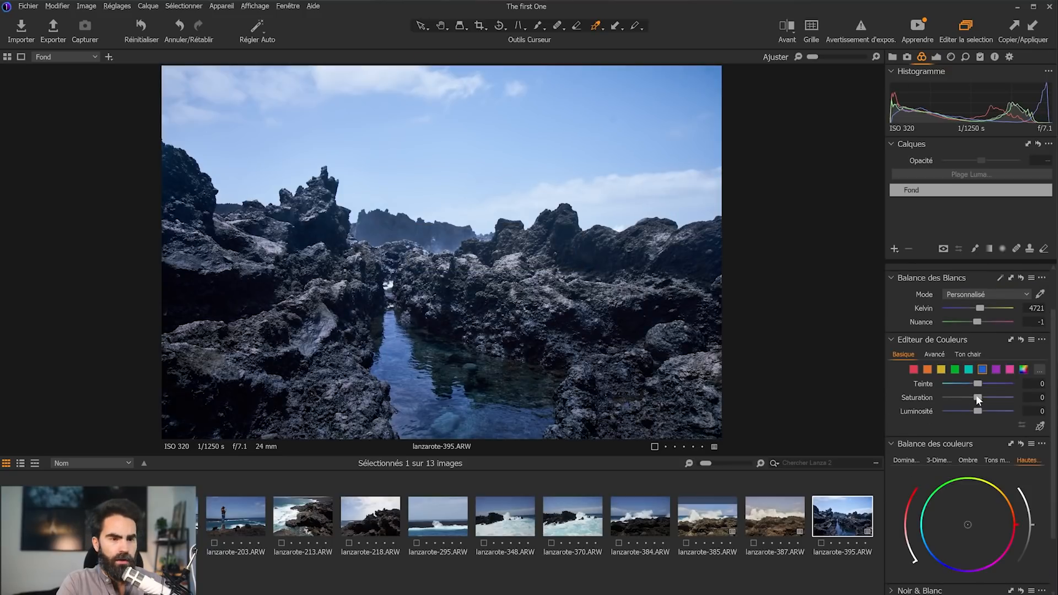
left_click(969, 410)
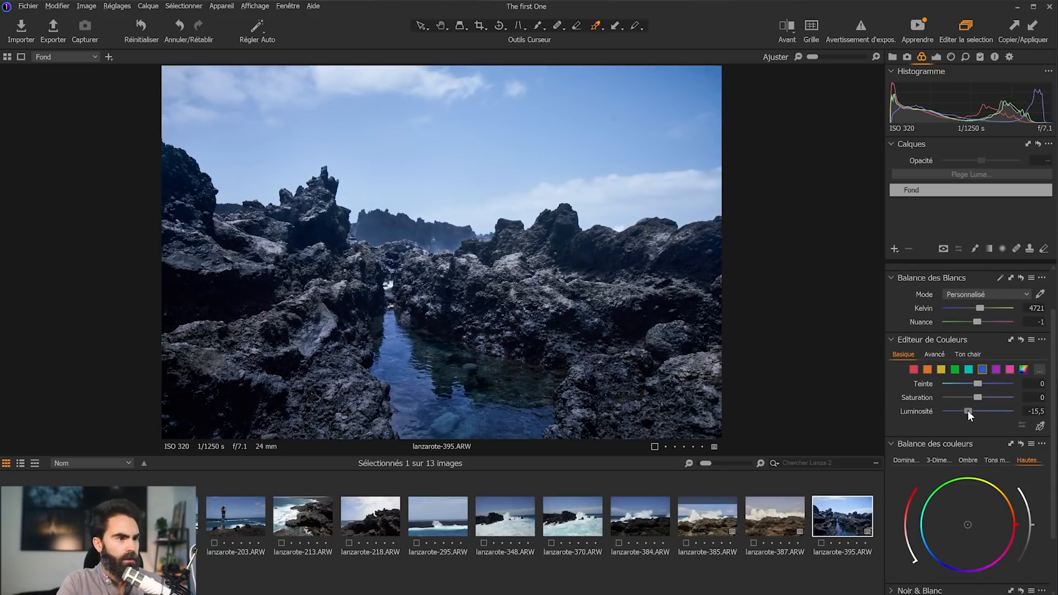
left_click_drag(966, 409, 968, 410)
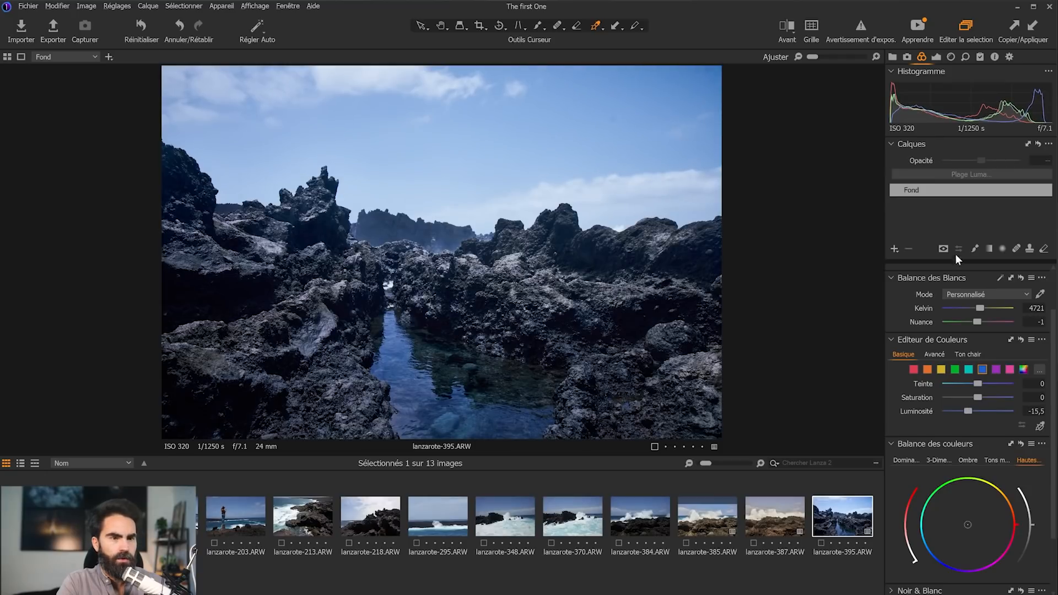
left_click(936, 57)
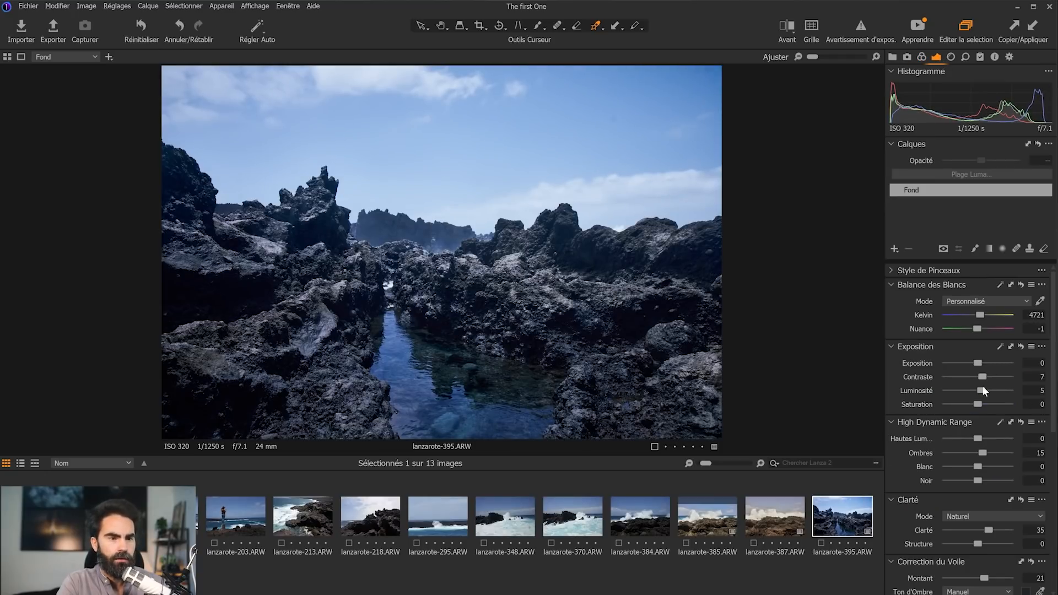
left_click_drag(981, 438, 985, 438)
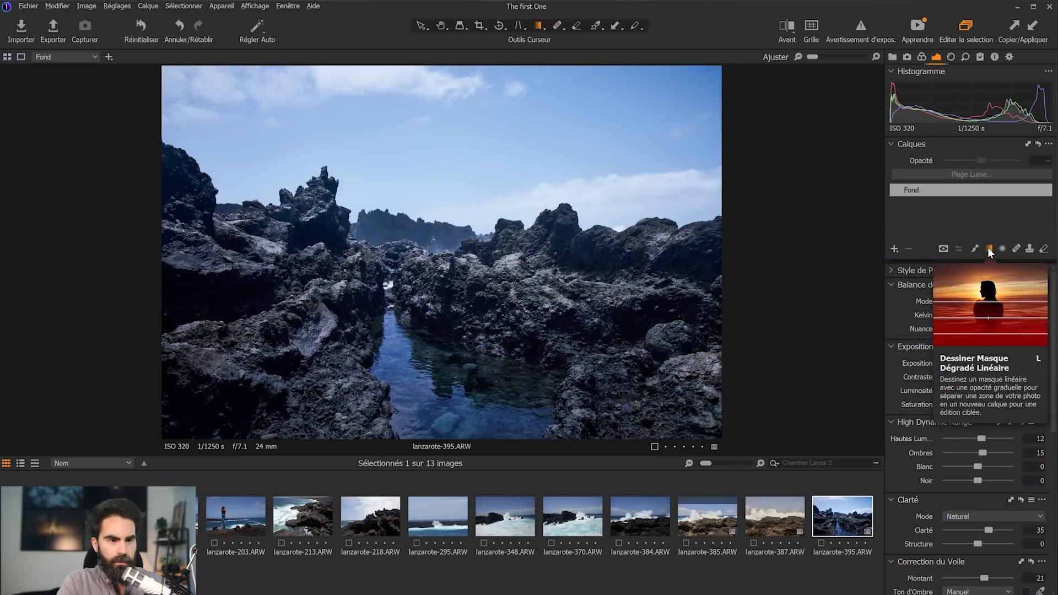
Draw a linear gradient mask covering the rocks and pool and fading out just above the horizon
left_click(988, 248)
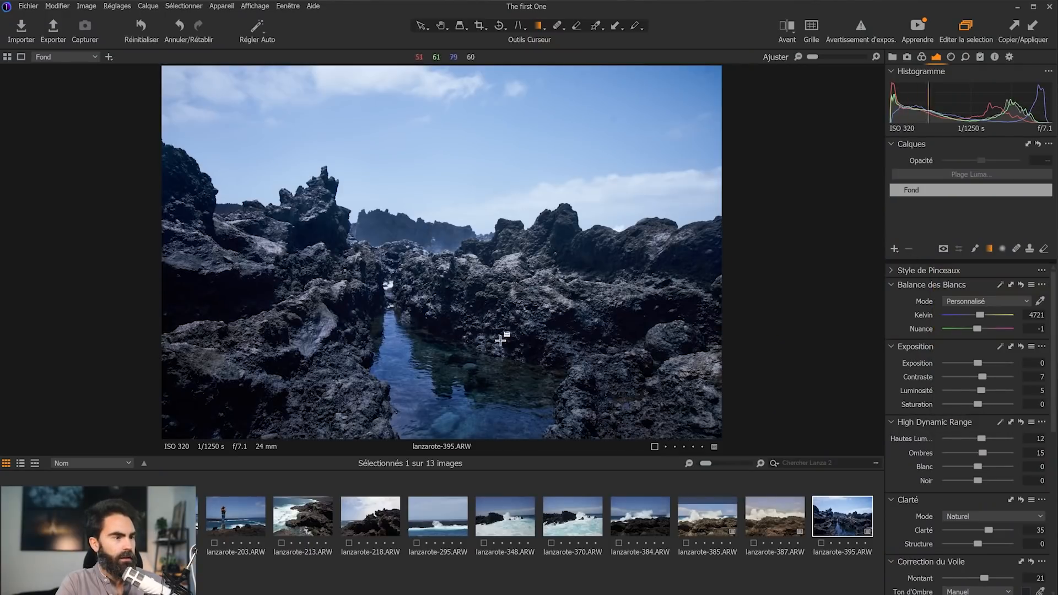
left_click_drag(465, 439, 446, 161)
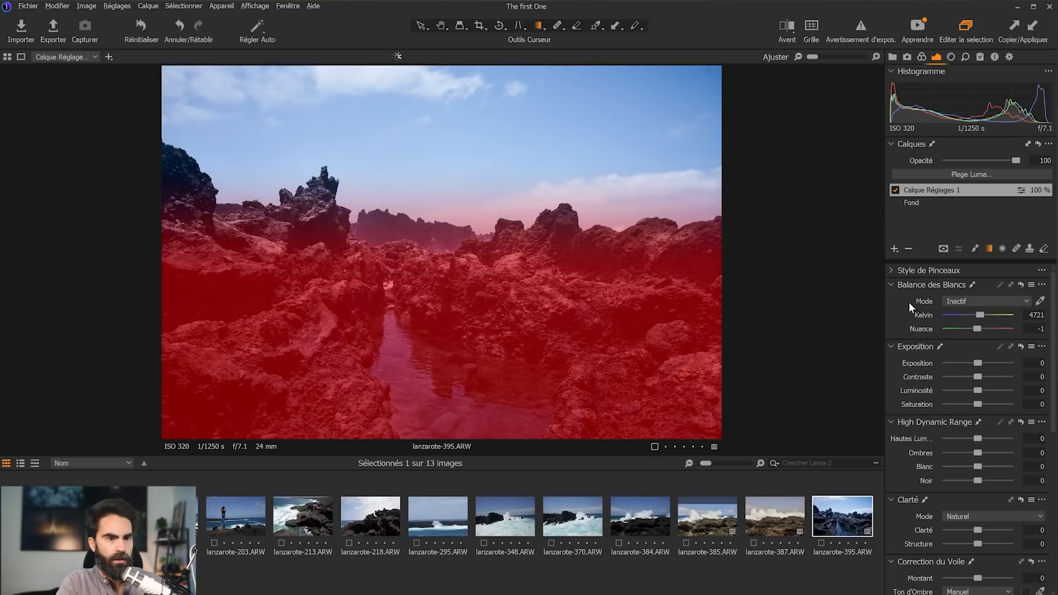
Set the masked layer to 4878 K, exposure 0,4, contrast 16, highlights 16, shadows -10, white 37 and haze correction -12
left_click(981, 315)
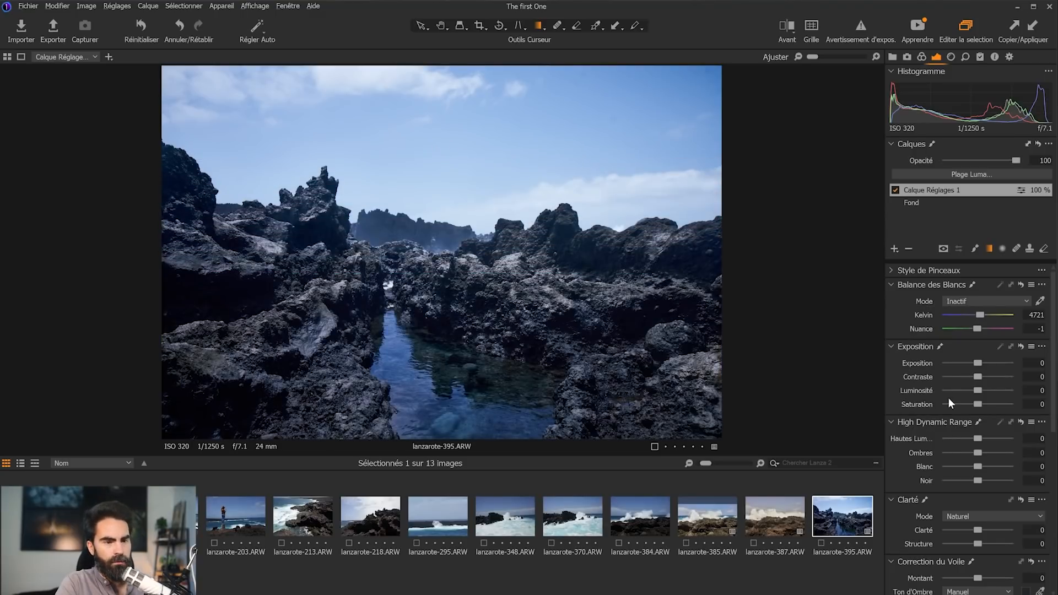
left_click_drag(978, 364, 983, 364)
left_click(988, 377)
left_click(981, 363)
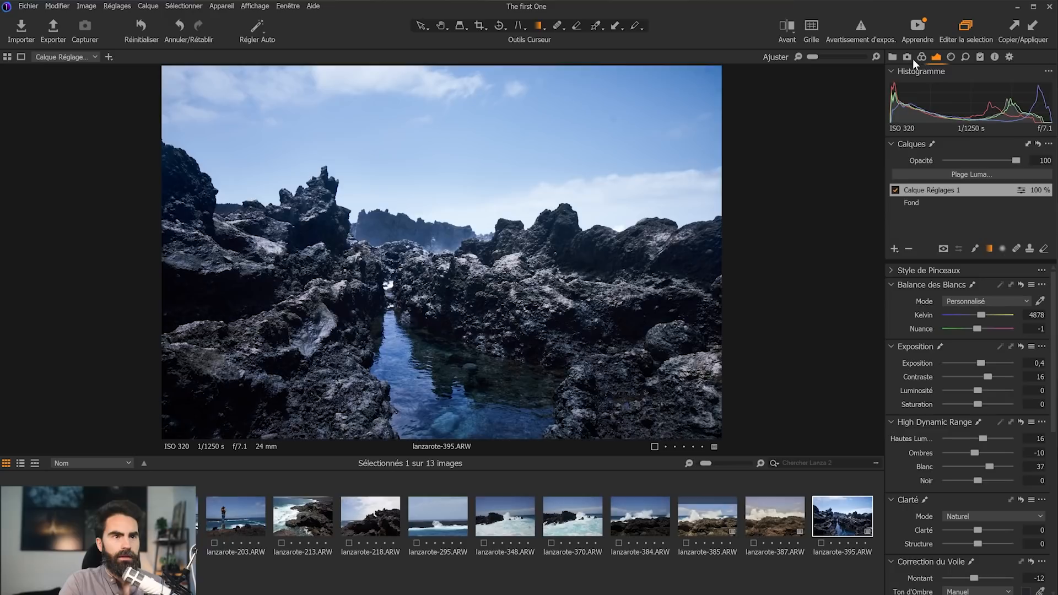
Compare the photo with and without the gradient layer, and look through the layer's colour adjustments
left_click(920, 58)
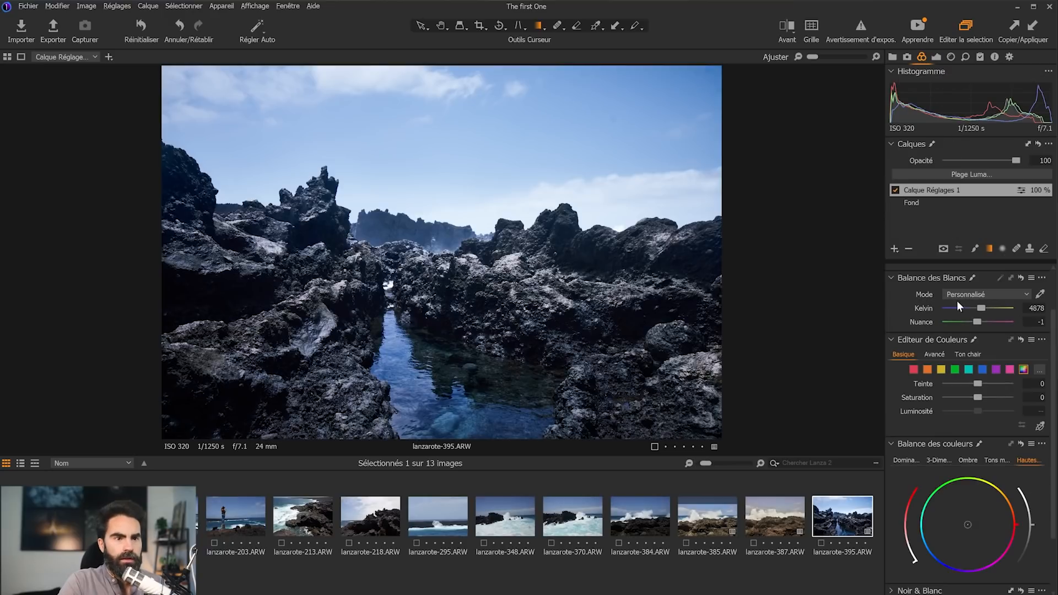
left_click(896, 190)
left_click(897, 190)
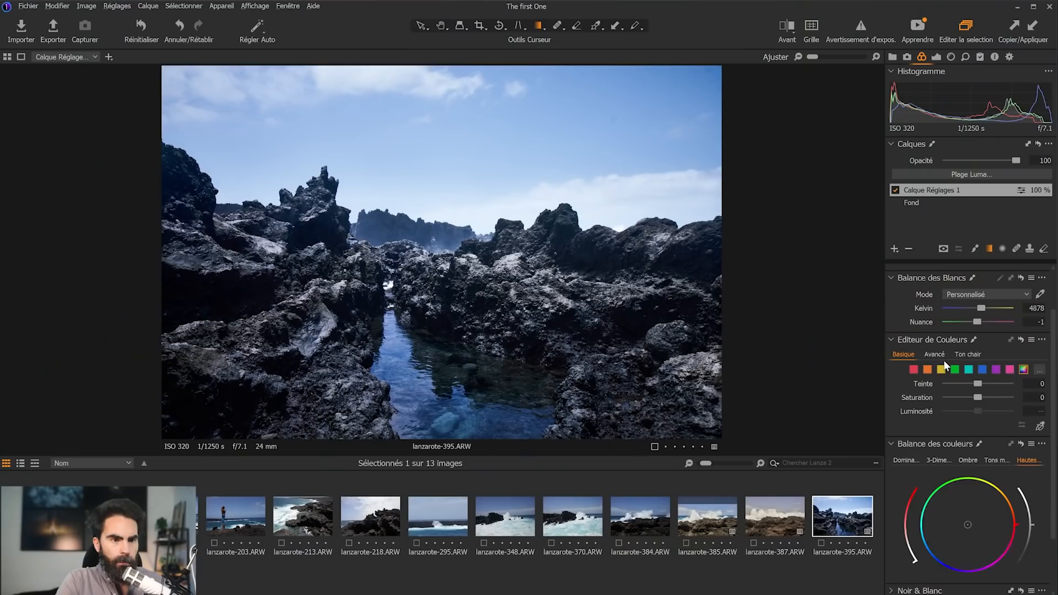
scroll(944, 356, "up", 1)
scroll(944, 359, "down", 2)
scroll(944, 358, "down", 1)
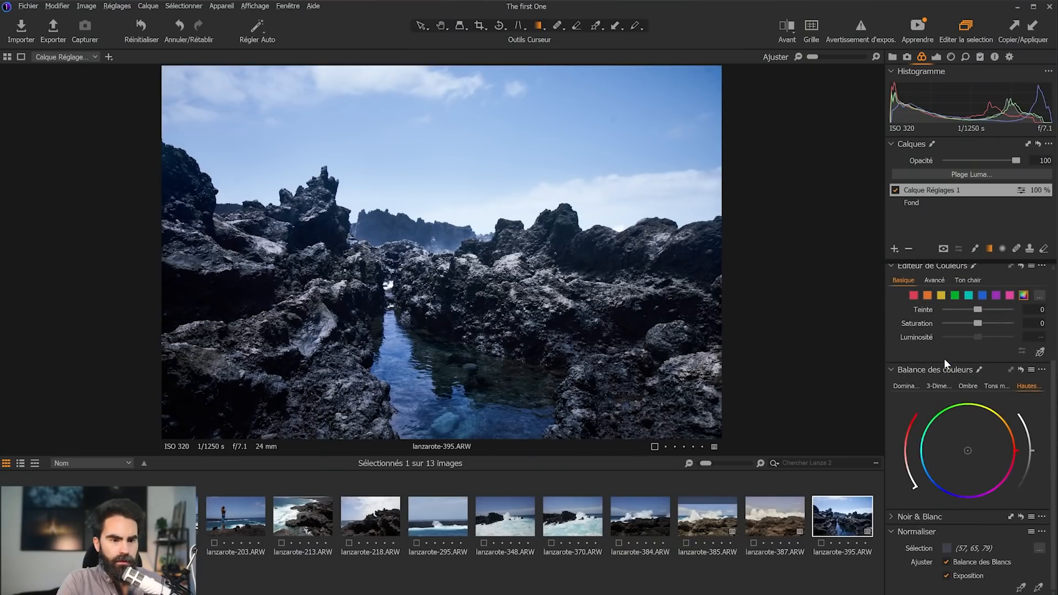
scroll(943, 446, "up", 3)
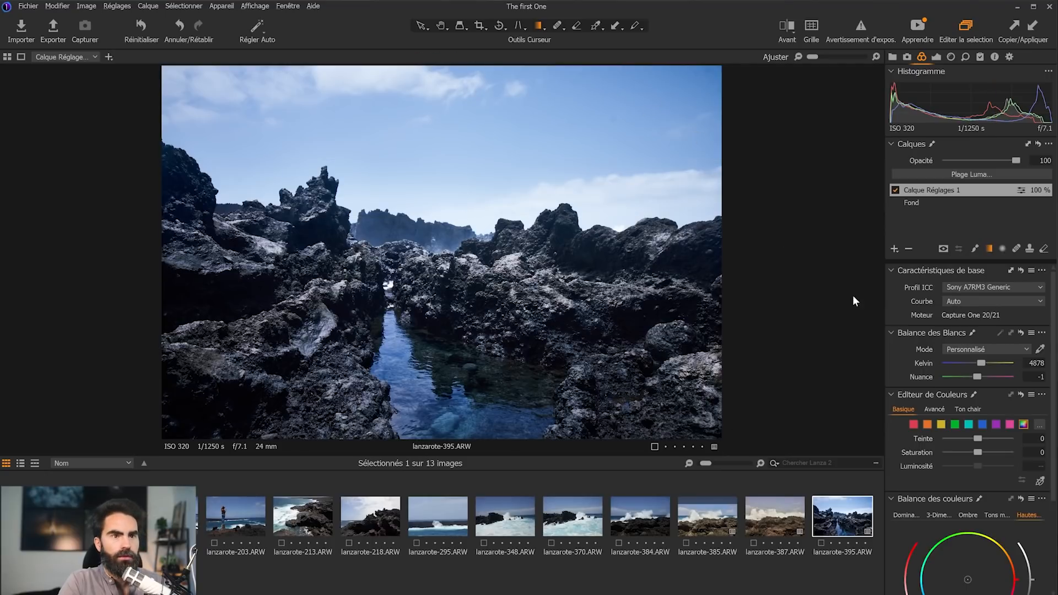
Heal two spots in the sky with the healing brush, and try removing the small cloud with a larger brush before undoing it
left_click(1017, 250)
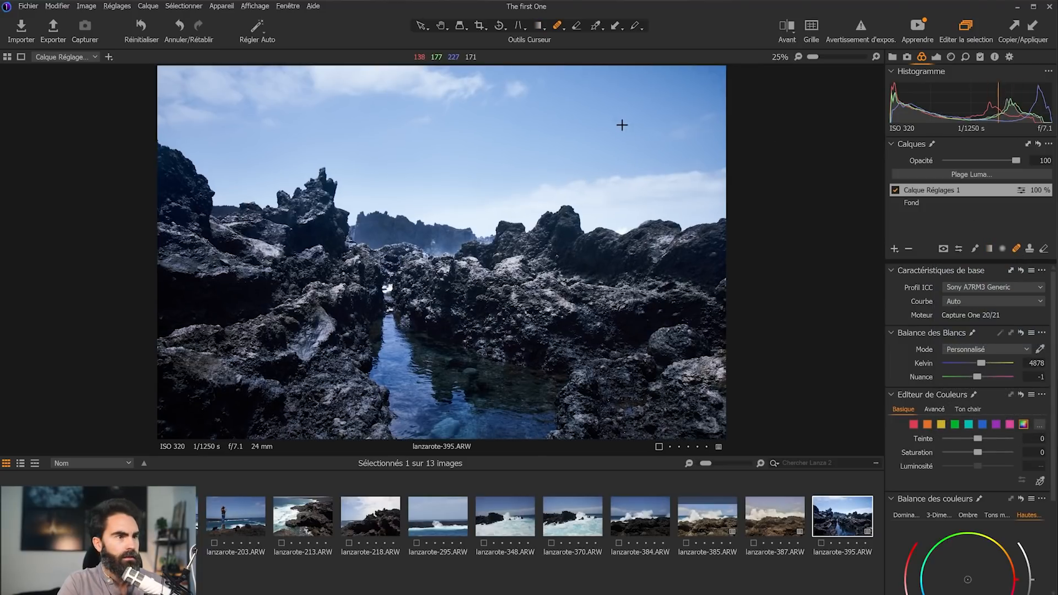
left_click(574, 142)
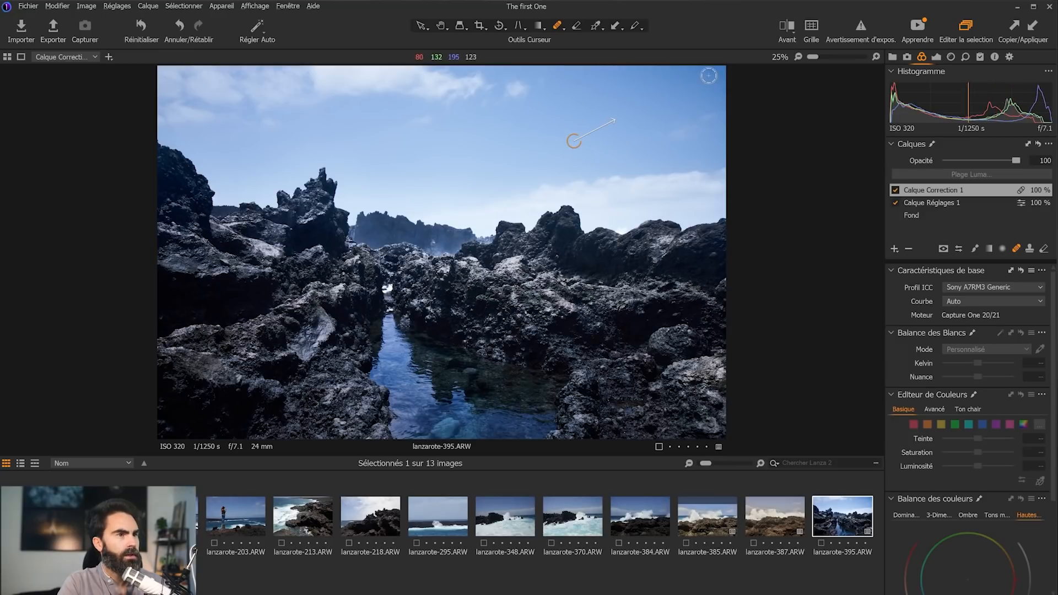
right_click(513, 110)
left_click_drag(514, 111, 516, 111)
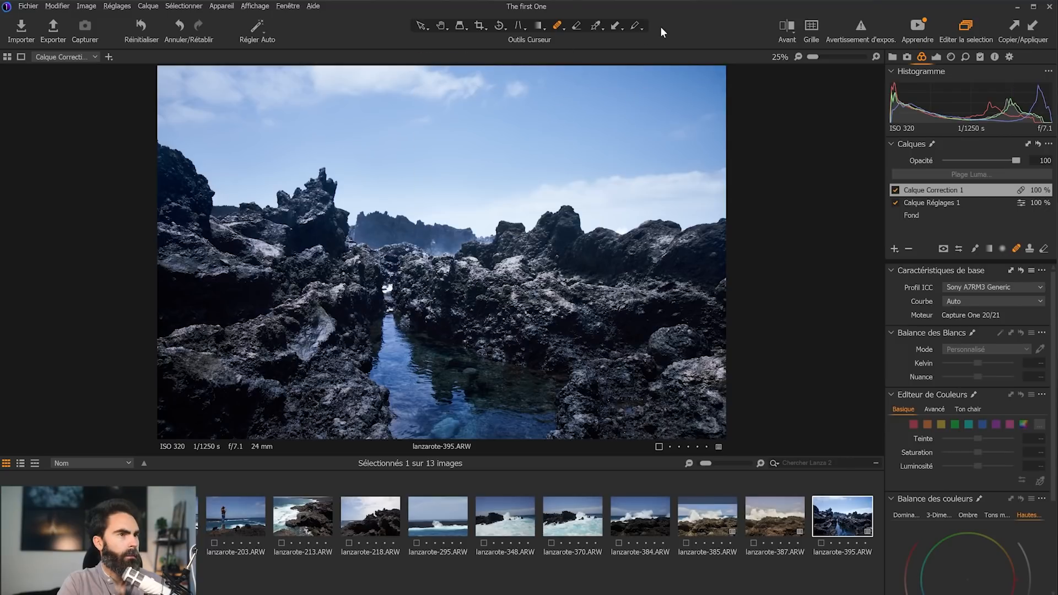
left_click(512, 89)
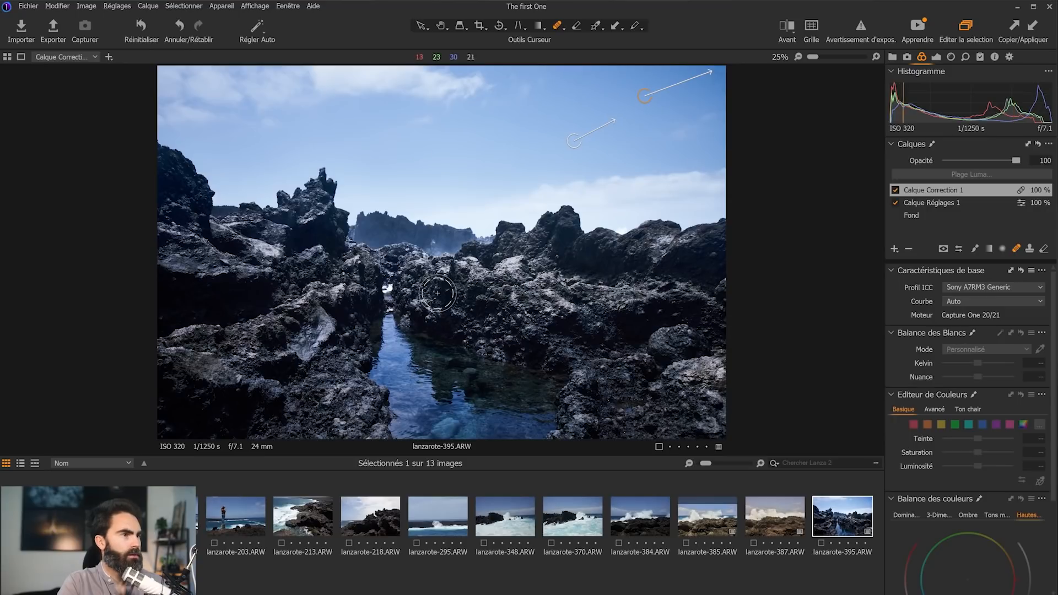
key("ctrl+z")
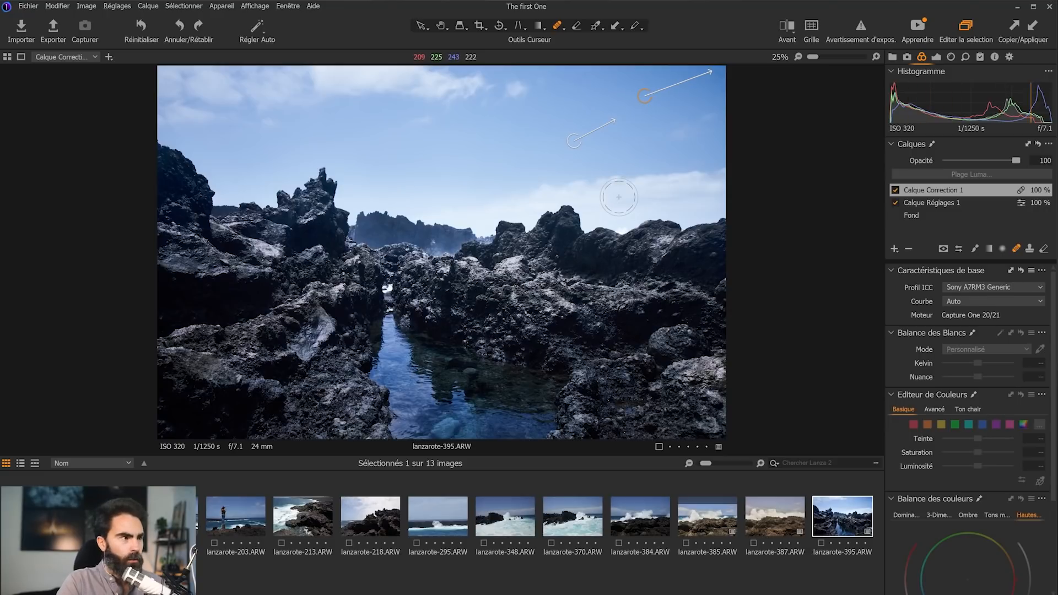
Compare the sky with and without the healing layer
left_click(896, 190)
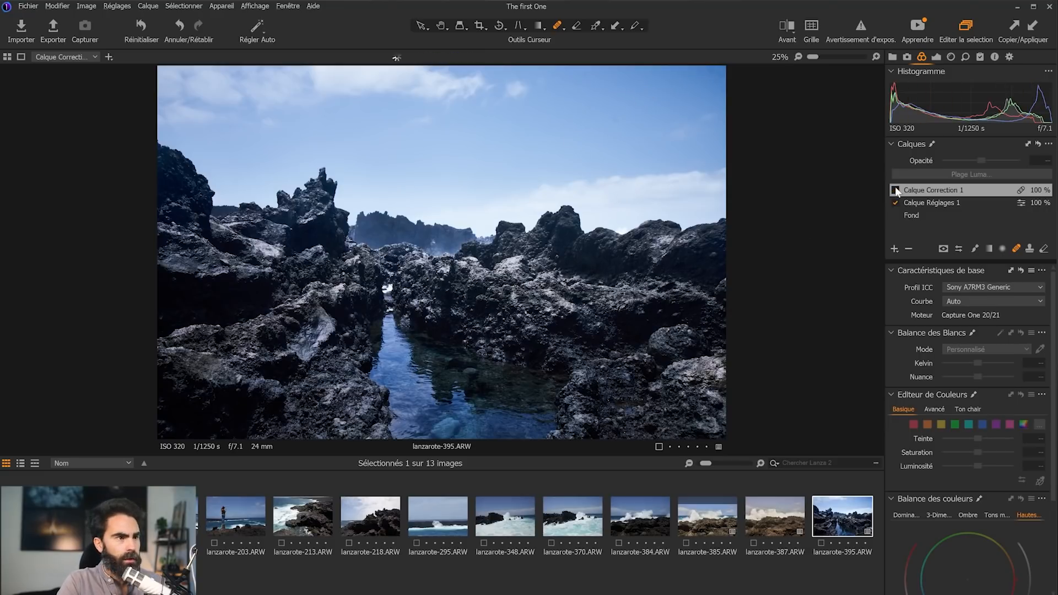
left_click(896, 189)
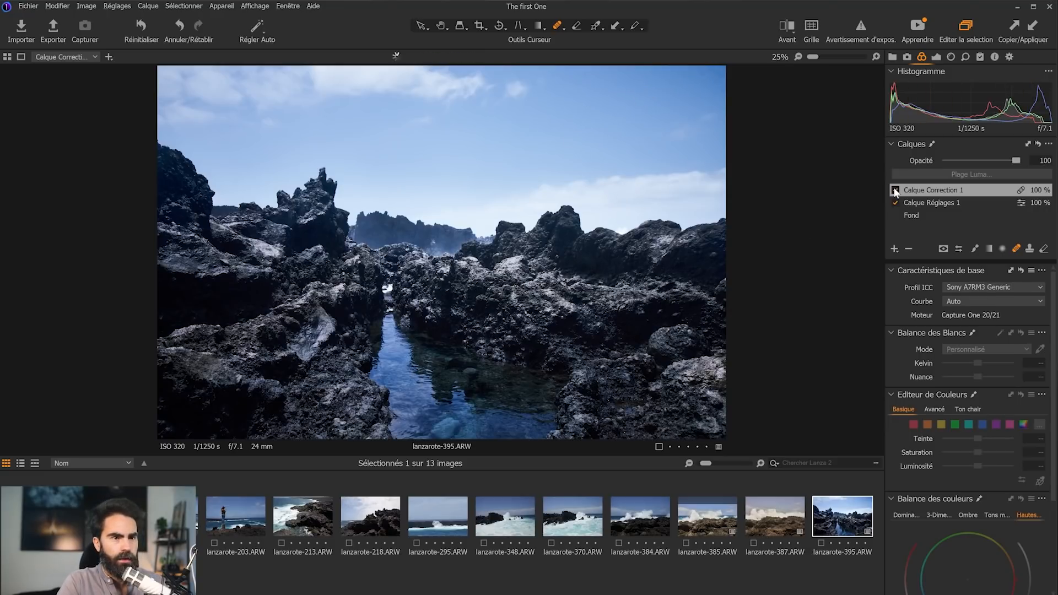
Draw a radial gradient mask around the upper-right sky on the adjustment layer Calque Réglages 1
left_click(1004, 248)
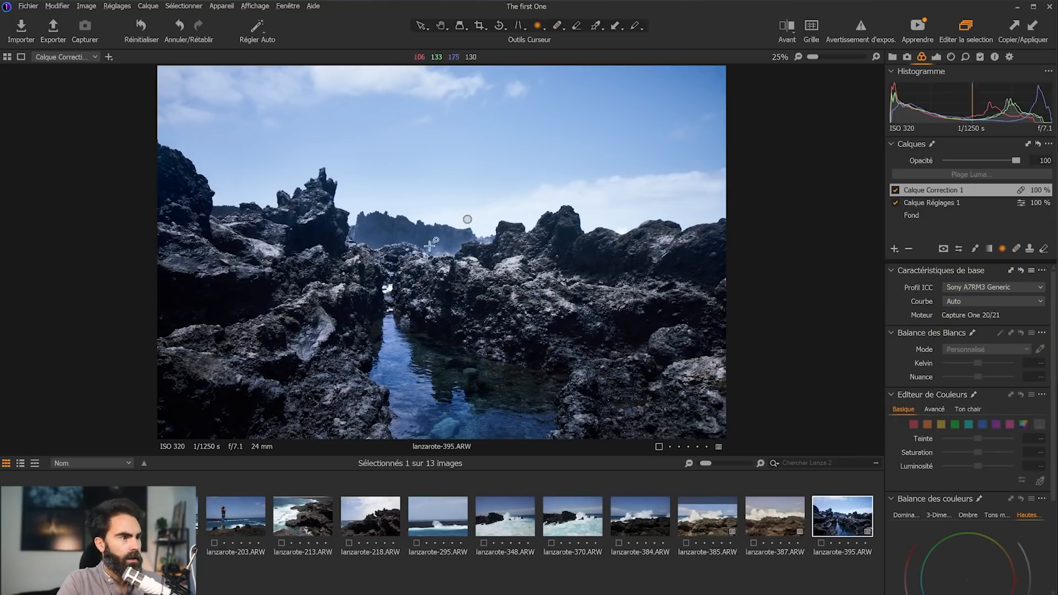
left_click(468, 219)
left_click_drag(618, 355, 529, 232)
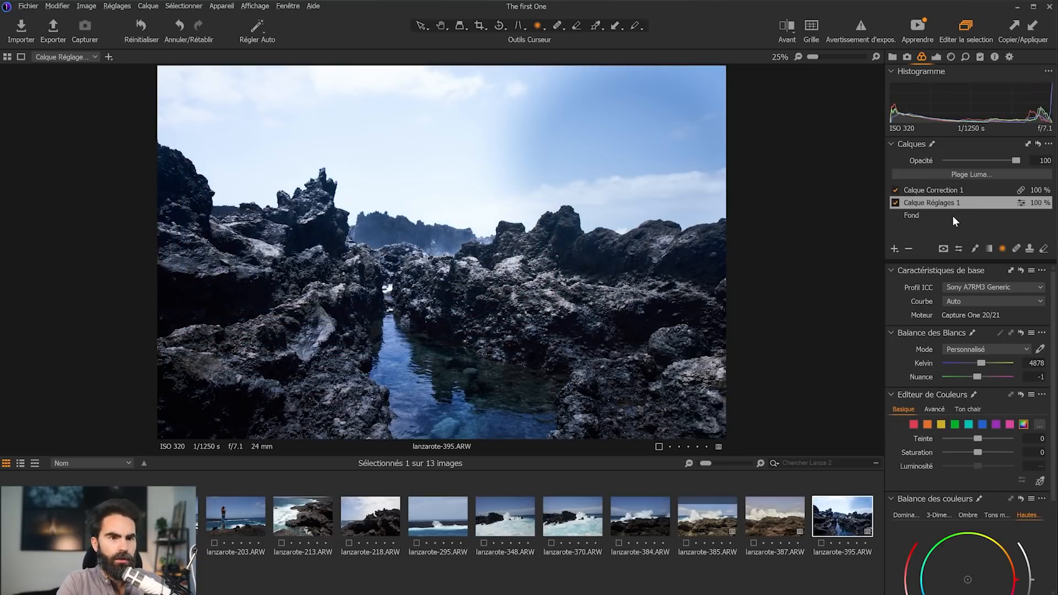
Compare the photo with and without the radially masked layer Calque Réglages 1
left_click(896, 202)
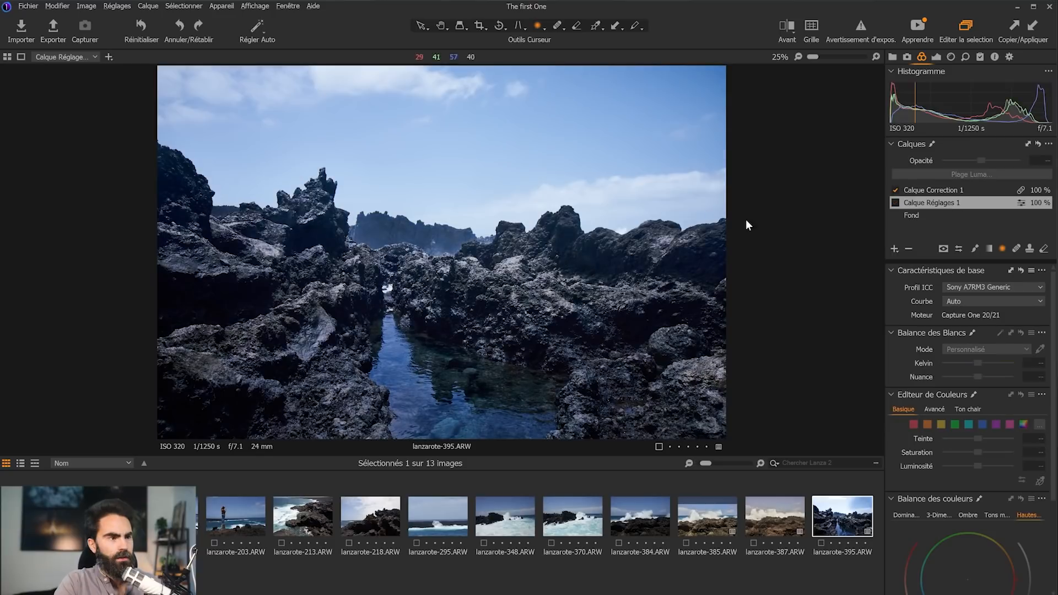
left_click(895, 204)
left_click(896, 203)
left_click(896, 204)
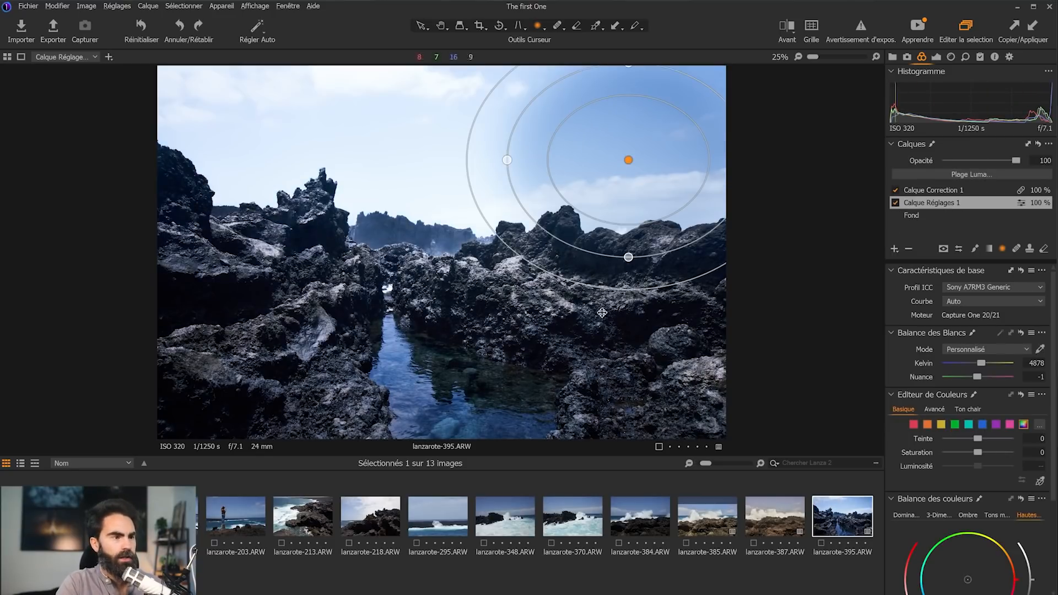
Undo the radial gradient mask drawn on the layer Calque Réglages 1
key("ctrl+z")
key("ctrl+z")
key("ctrl+z")
key("ctrl+z")
key("ctrl+z")
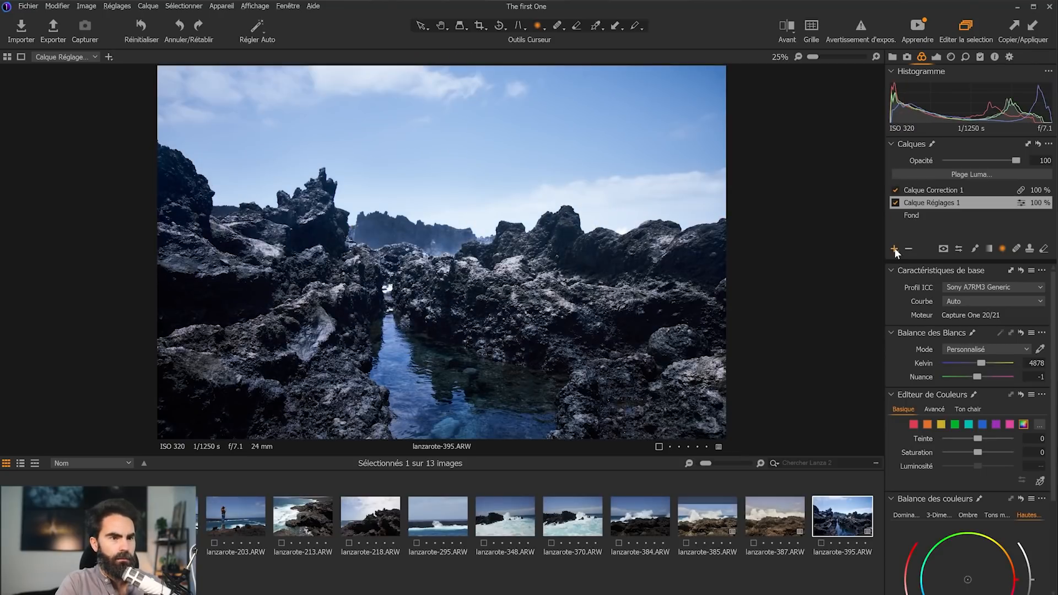
Try an 800 Kelvin white balance on a new adjustment layer with a radial gradient mask, compare it on and off, and delete the layer
left_click(896, 249)
left_click_drag(592, 141, 831, 342)
left_click_drag(980, 364, 904, 355)
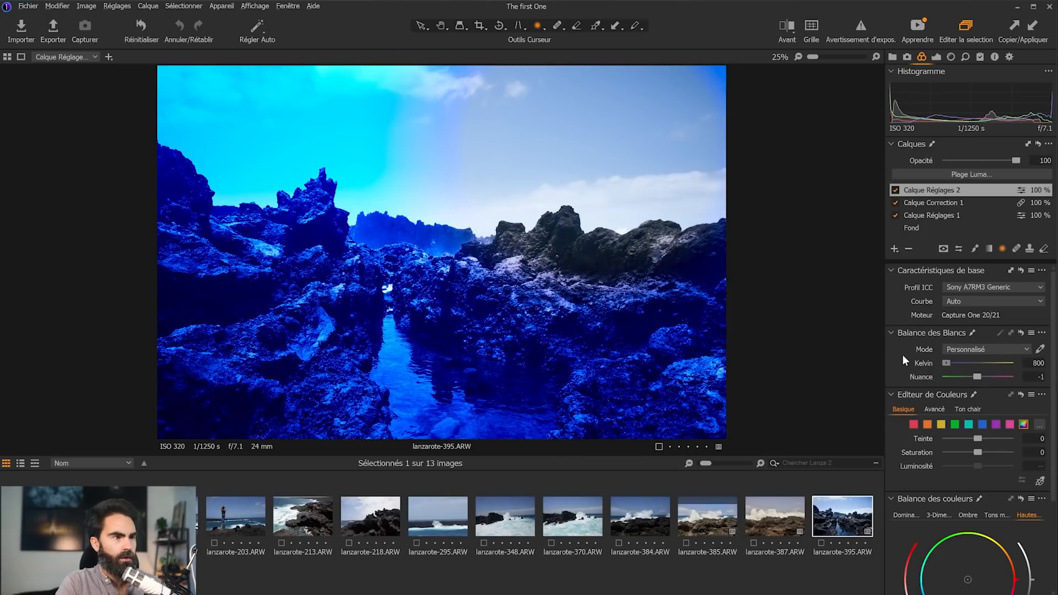
left_click(894, 190)
left_click(895, 190)
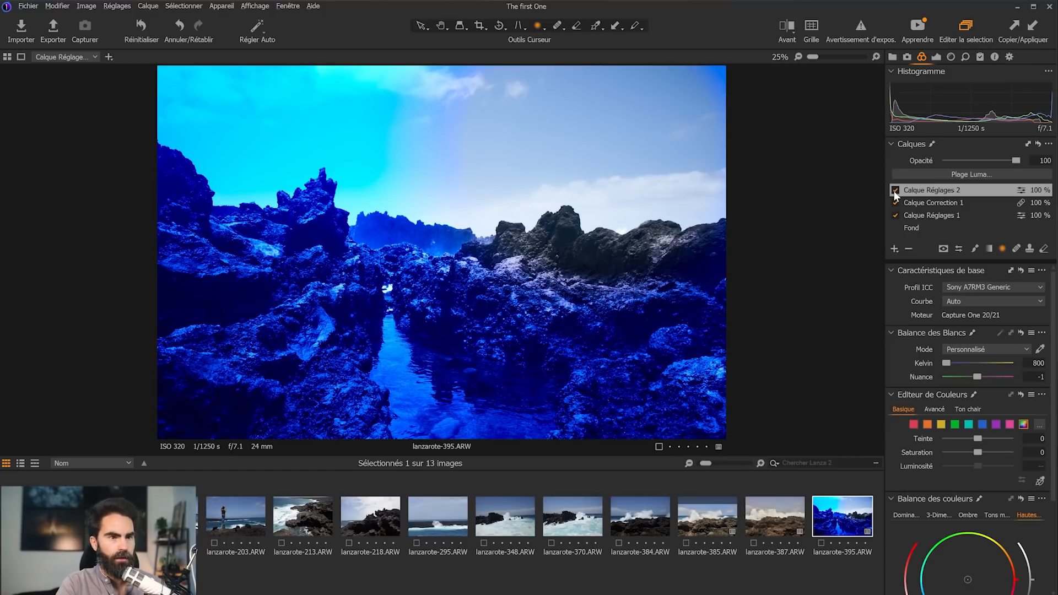
left_click(908, 249)
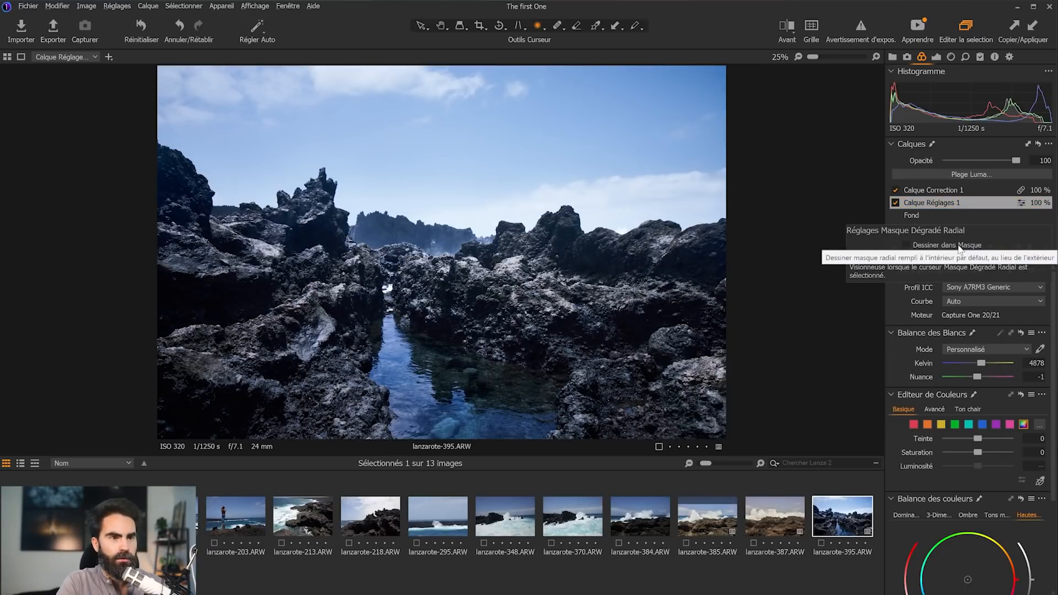
Try to erase part of the mask on Calque Réglages 1 and cancel rasterising the mask
left_click(1030, 249)
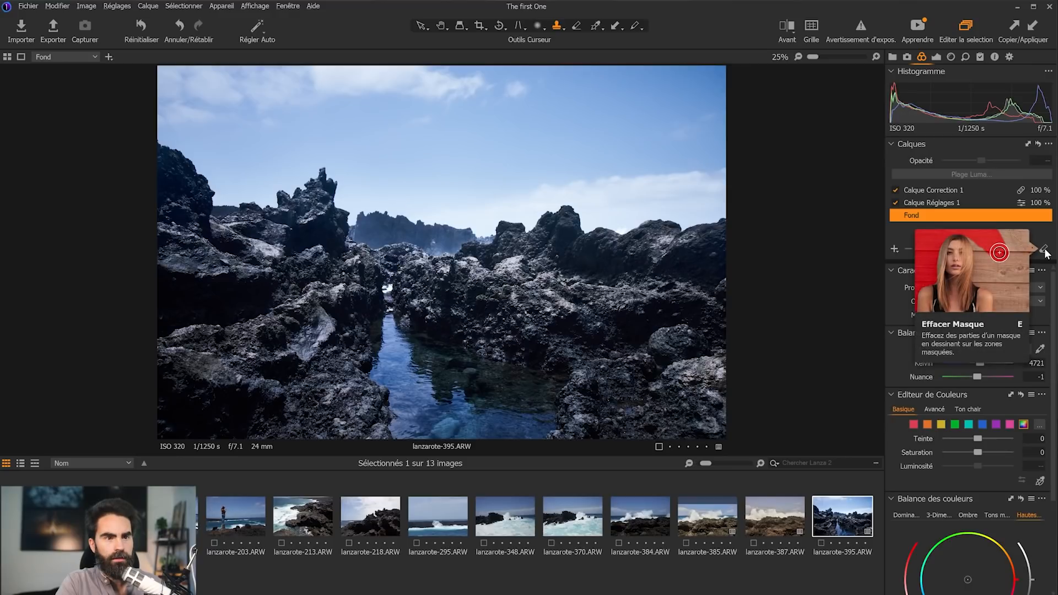
left_click(1044, 249)
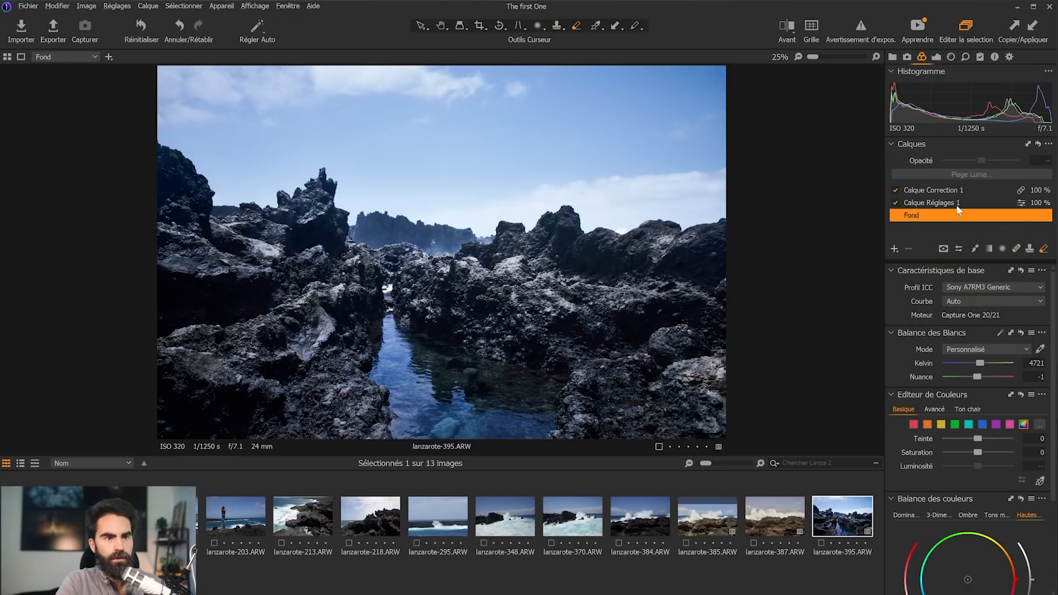
left_click(467, 219)
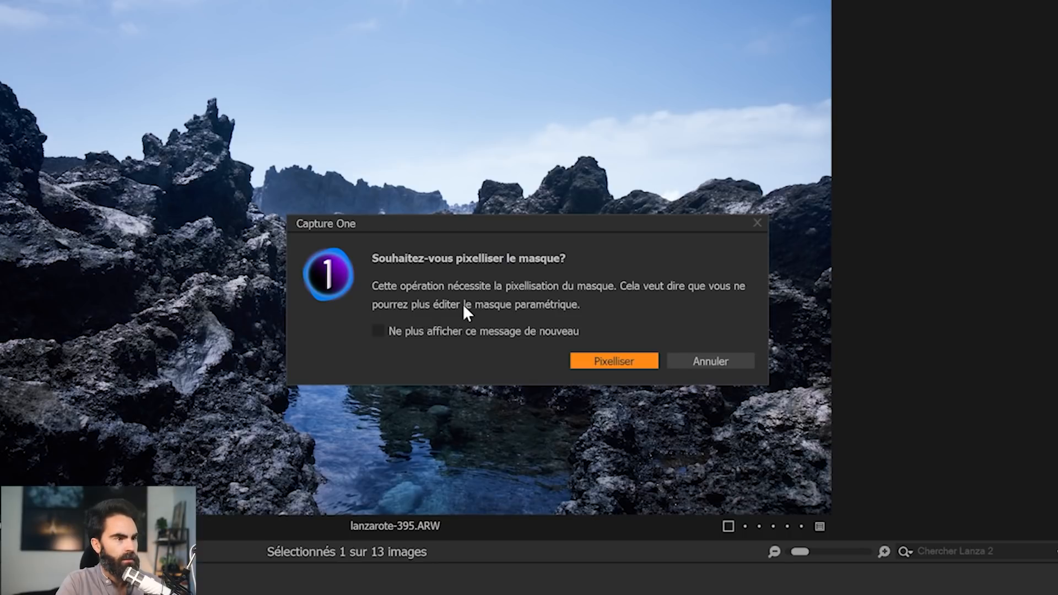
left_click(697, 361)
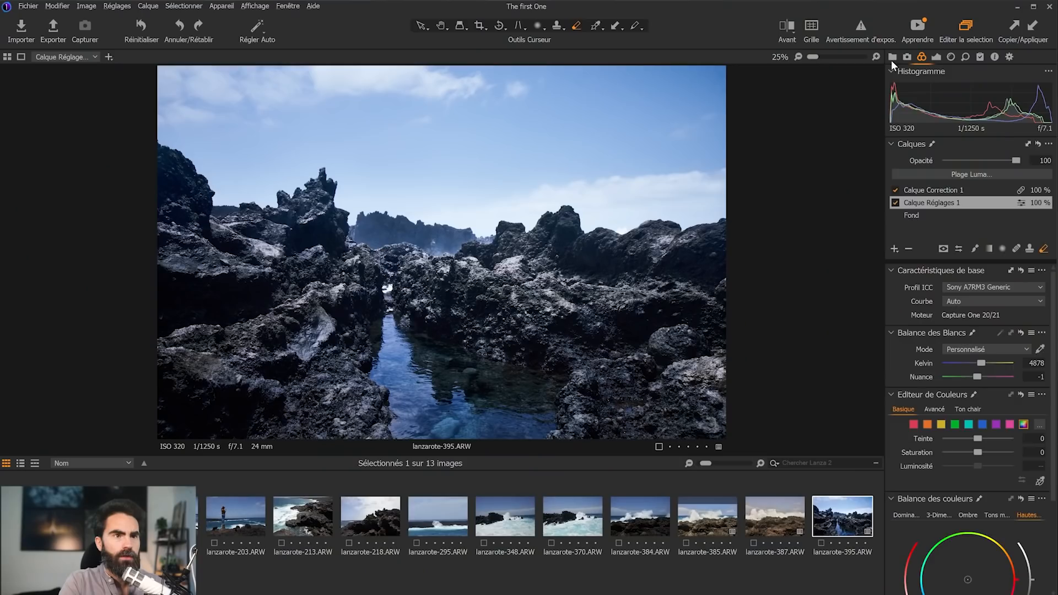
Show the 2019-05-17 - Lanzarote folder and select the volcanic landscape photo lanzarote-2443.ARW
left_click(893, 58)
left_click(942, 243)
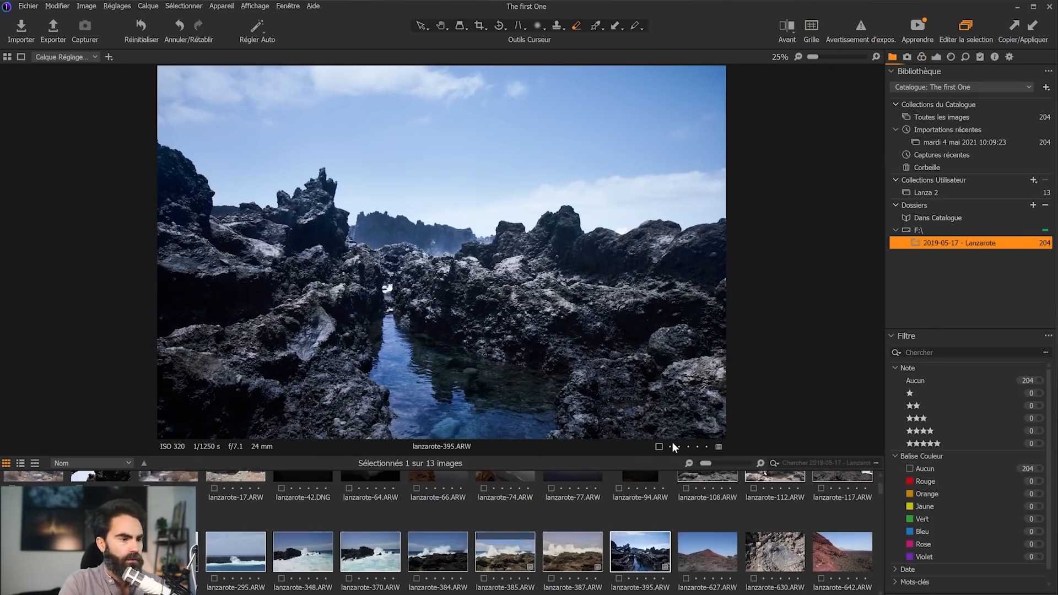
scroll(468, 544, "down", 10)
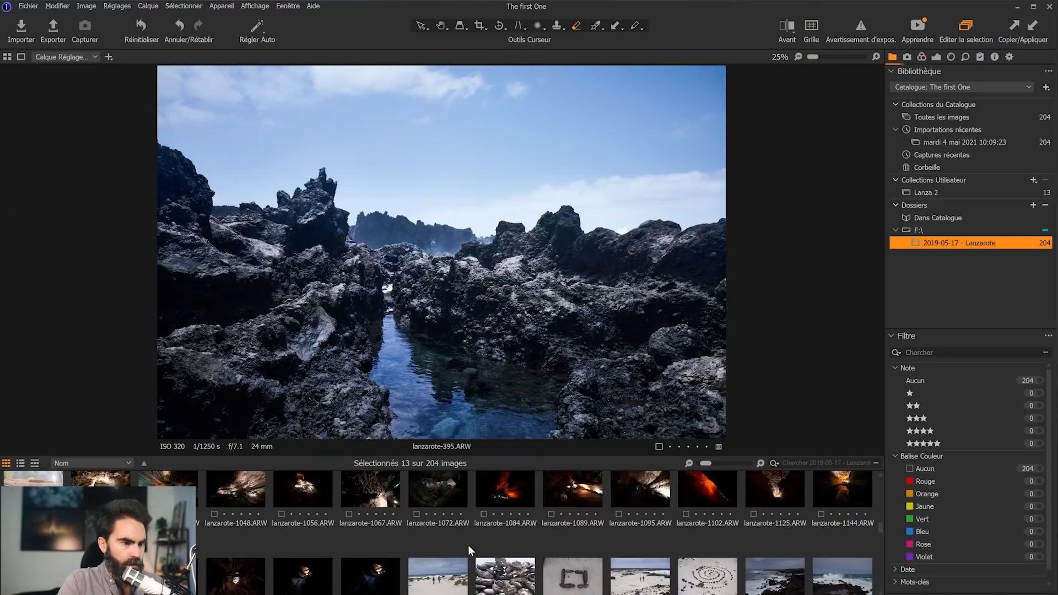
left_click(468, 545)
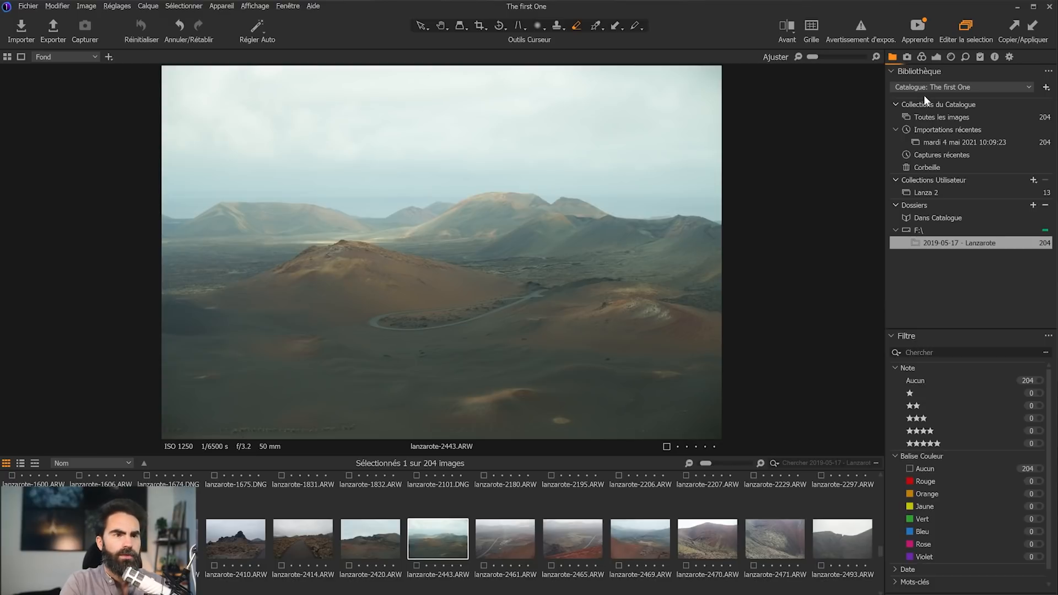
Convert the volcanic landscape photo to black and white
left_click(932, 58)
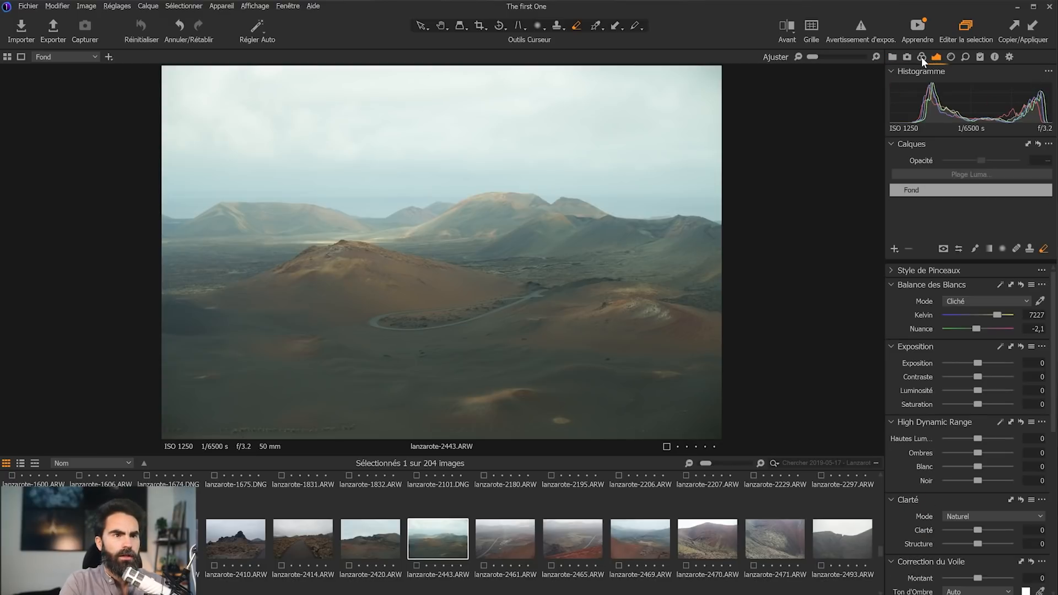
left_click(922, 58)
scroll(962, 330, "down", 3)
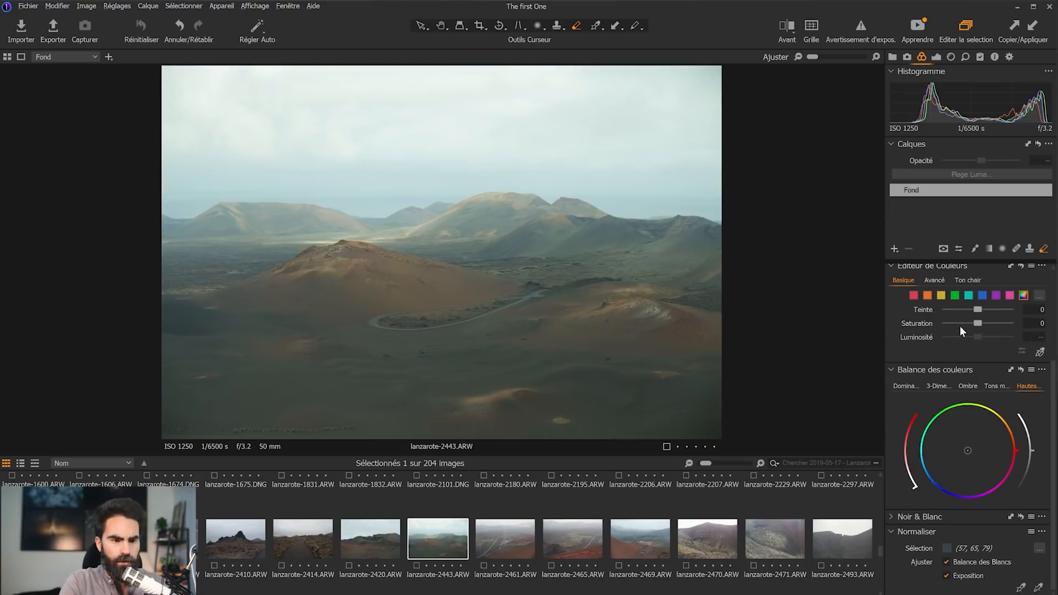
left_click(893, 370)
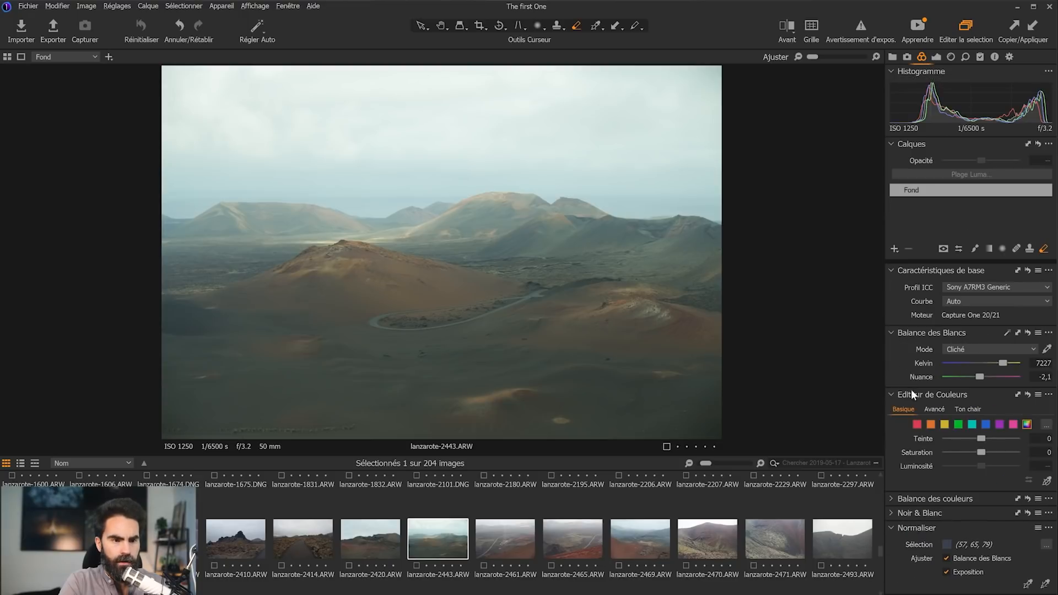
left_click(891, 514)
left_click(957, 430)
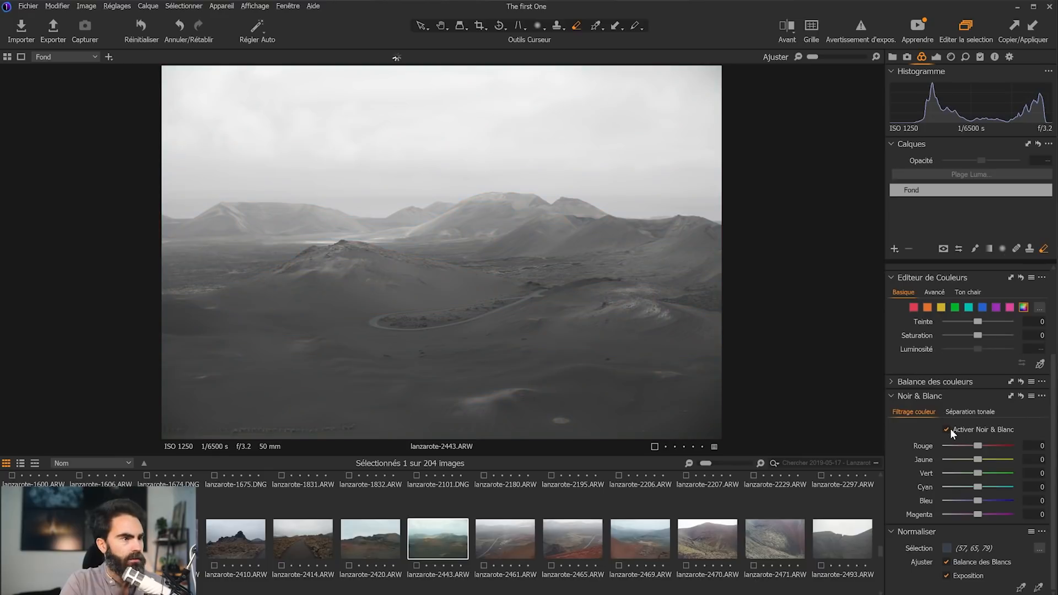
Set the black-and-white colour filtering to red 3, yellow 30, green -33, cyan -100, blue 20 and magenta -25
left_click(968, 413)
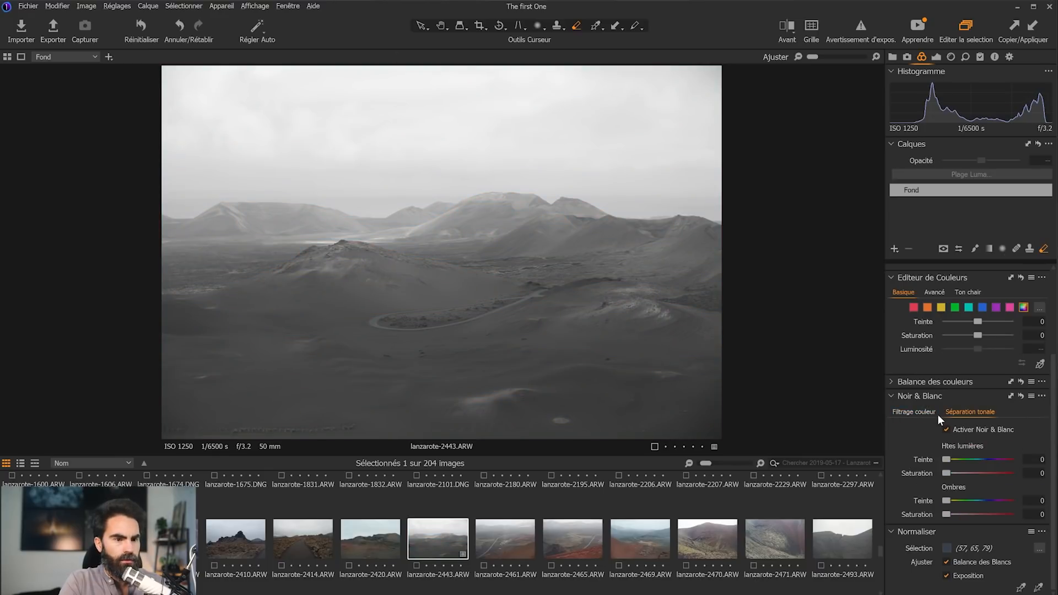
left_click_drag(991, 458, 947, 473)
left_click(915, 413)
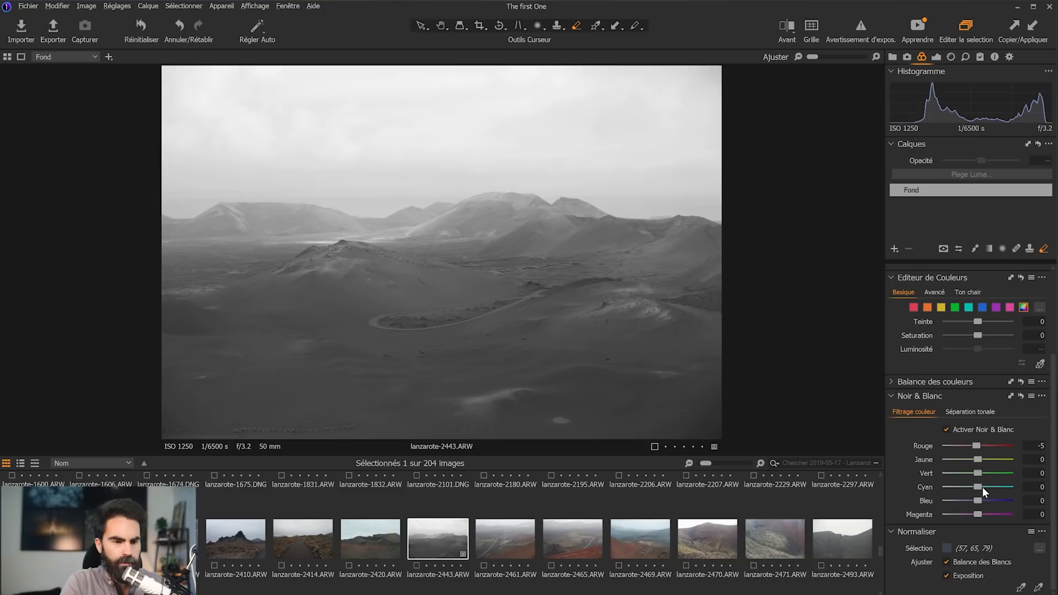
left_click_drag(976, 450, 970, 514)
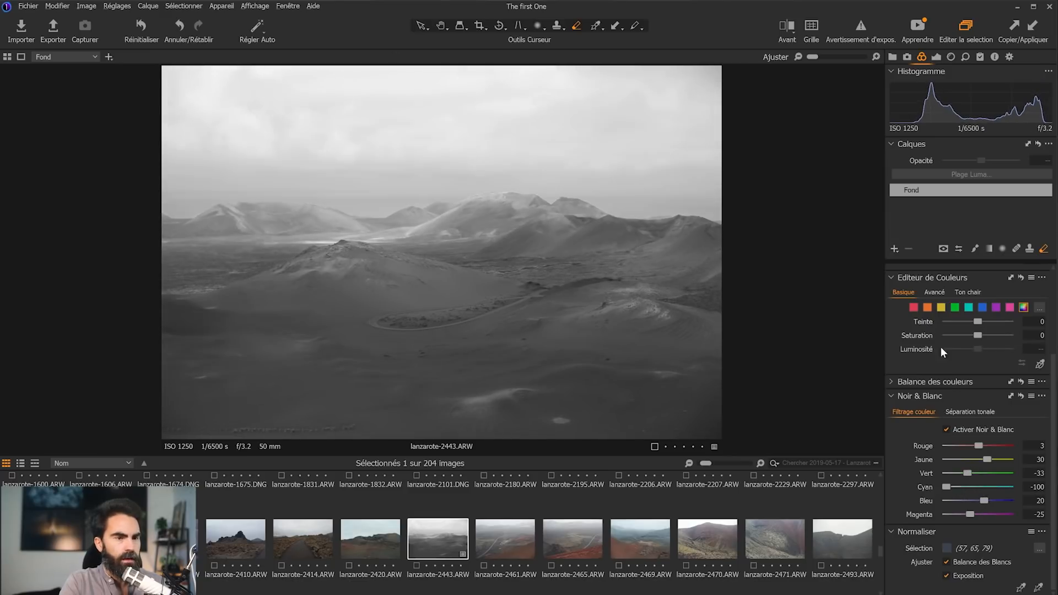
Set exposure to 0.58, contrast to 44, saturation to 32, highlights to -78, white to -18 and black to -45
left_click(936, 56)
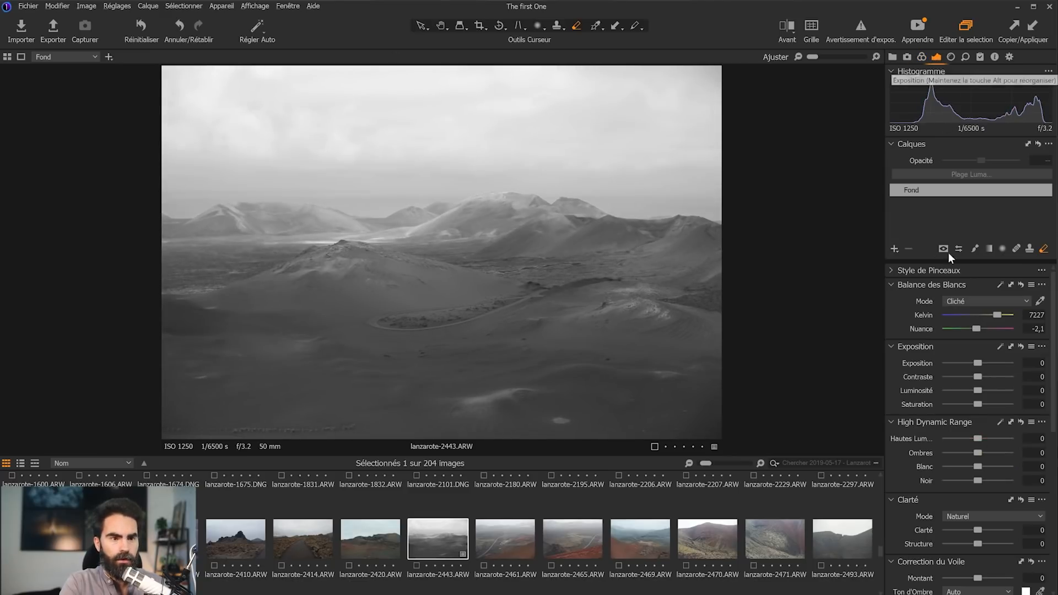
left_click_drag(978, 363, 993, 376)
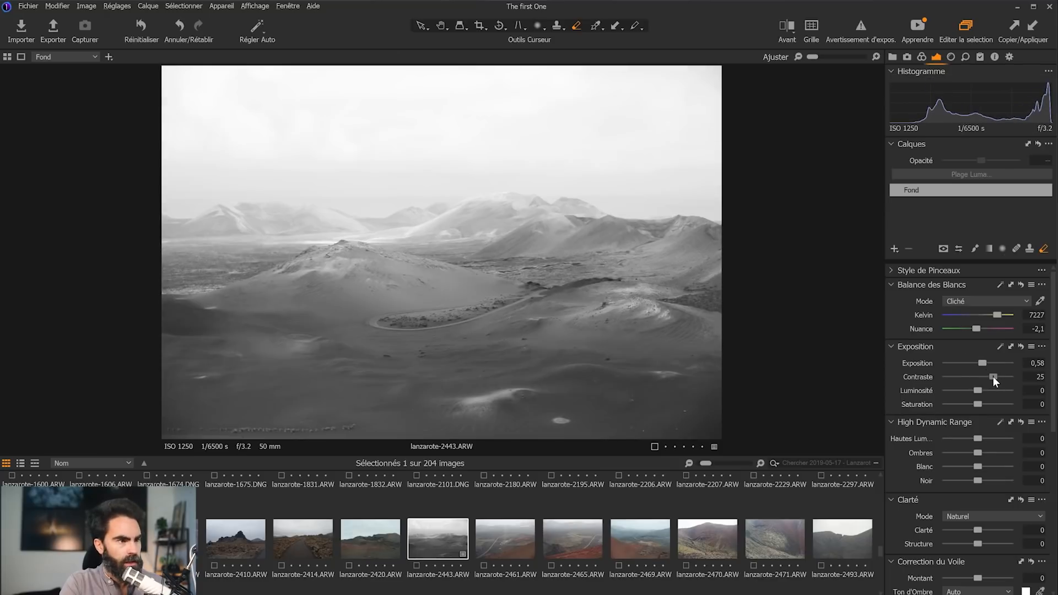
left_click(955, 438)
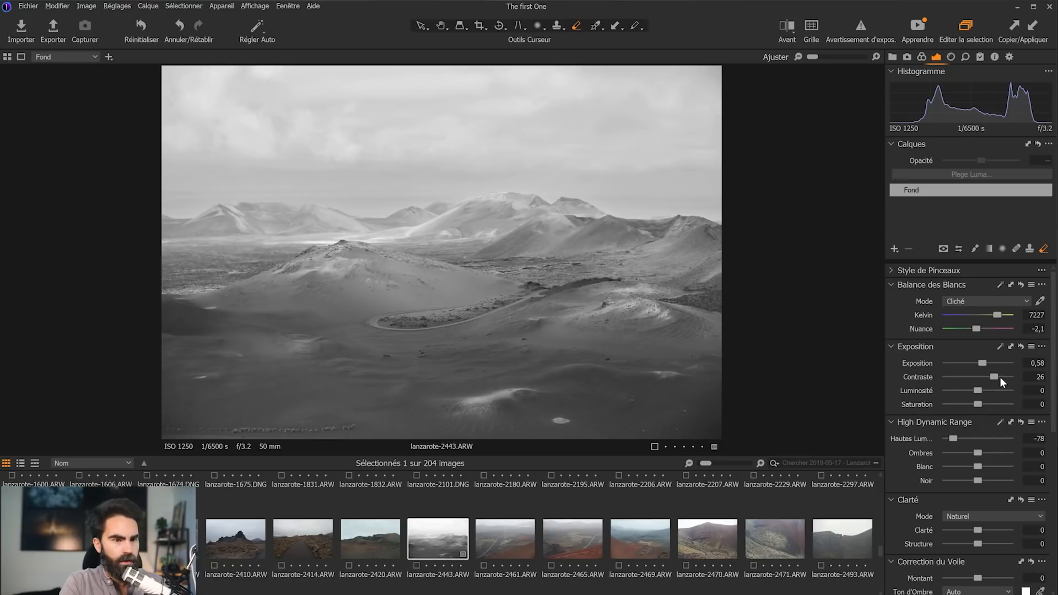
left_click_drag(1001, 377, 1005, 380)
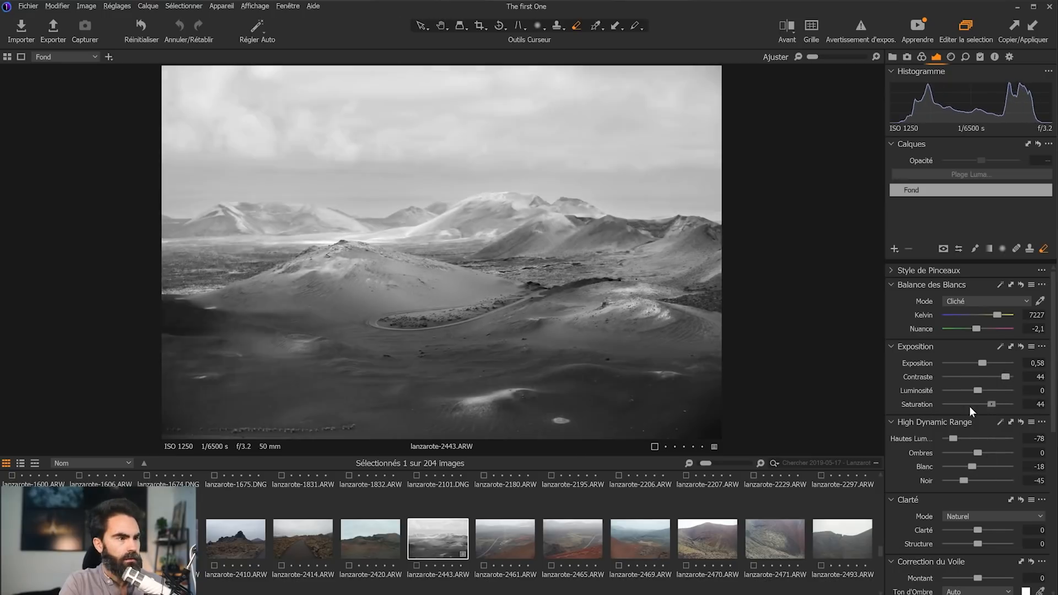
left_click(987, 405)
left_click_drag(987, 407, 983, 408)
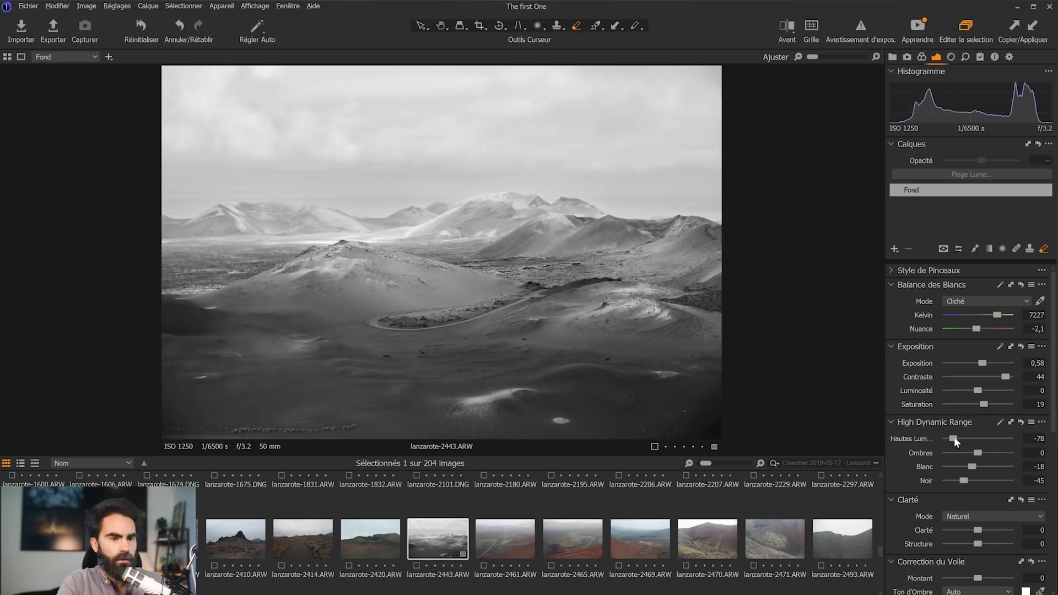
left_click_drag(983, 405, 988, 407)
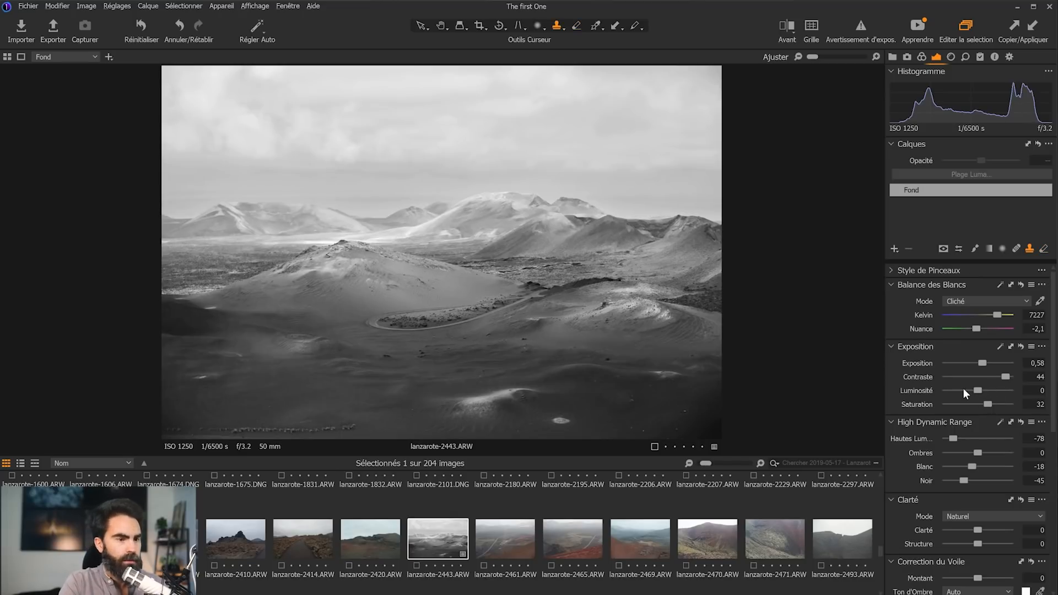
Compare the black-and-white edit with the original photo in the split before view
left_click(788, 24)
left_click_drag(439, 252, 732, 295)
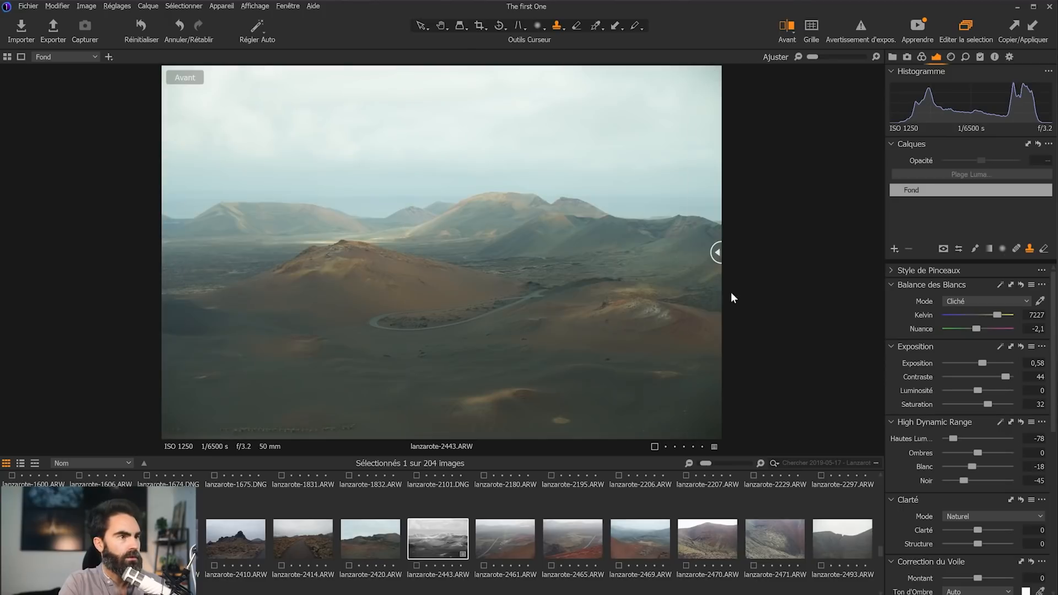
key("y")
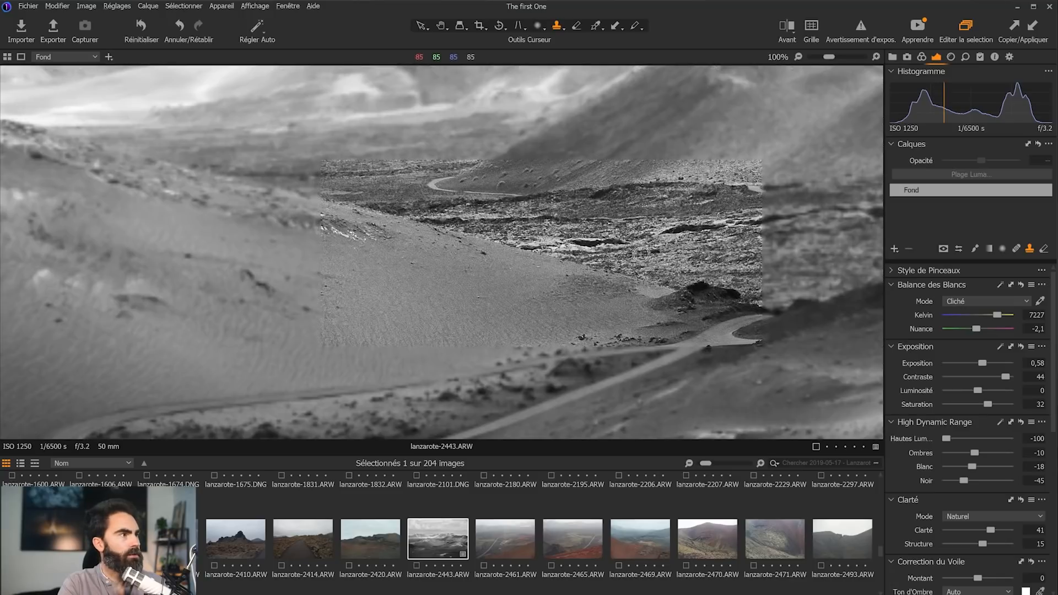
Examine the detail of the hills and volcanic ground at 100% zoom
key("z")
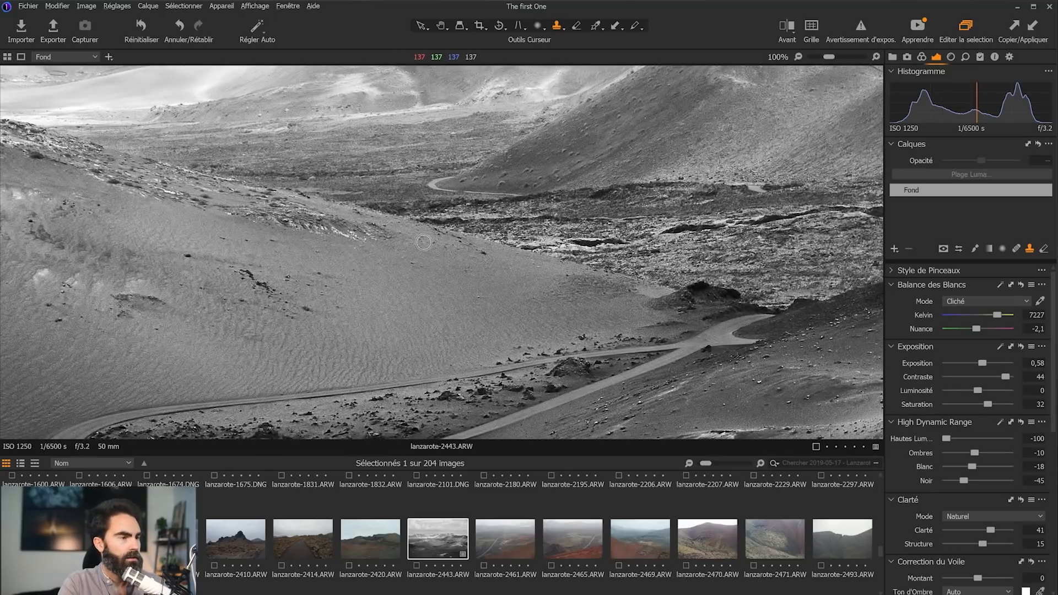
left_click_drag(424, 243, 530, 290)
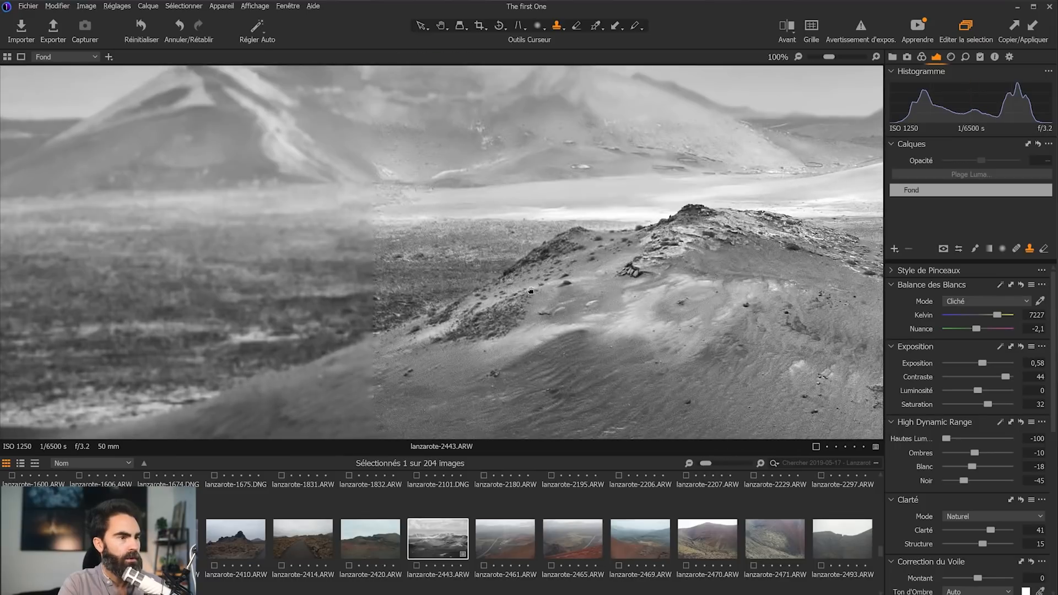
left_click_drag(314, 287, 622, 310)
left_click(622, 312)
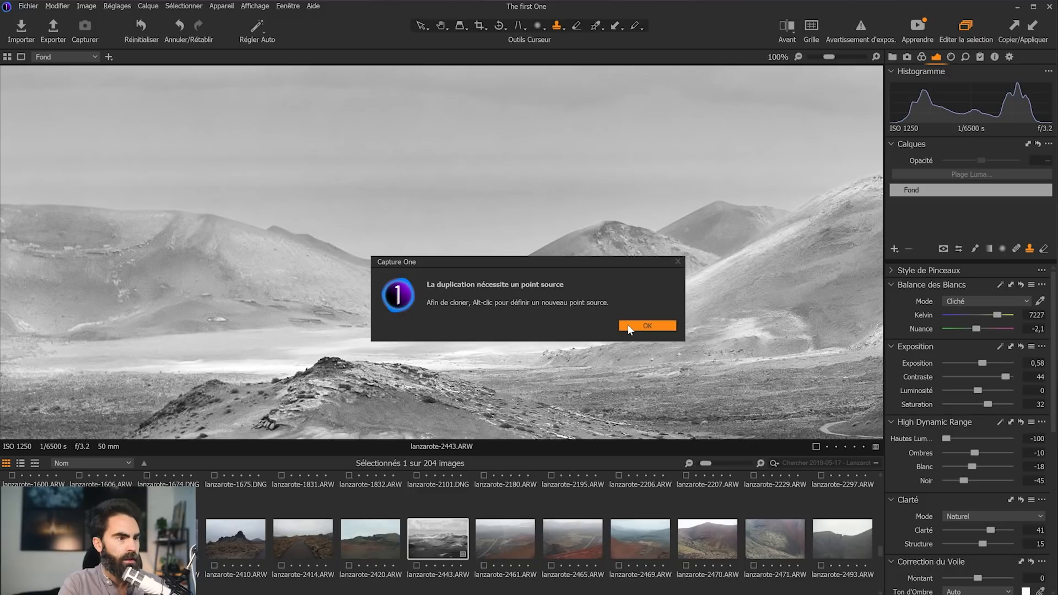
left_click(630, 327)
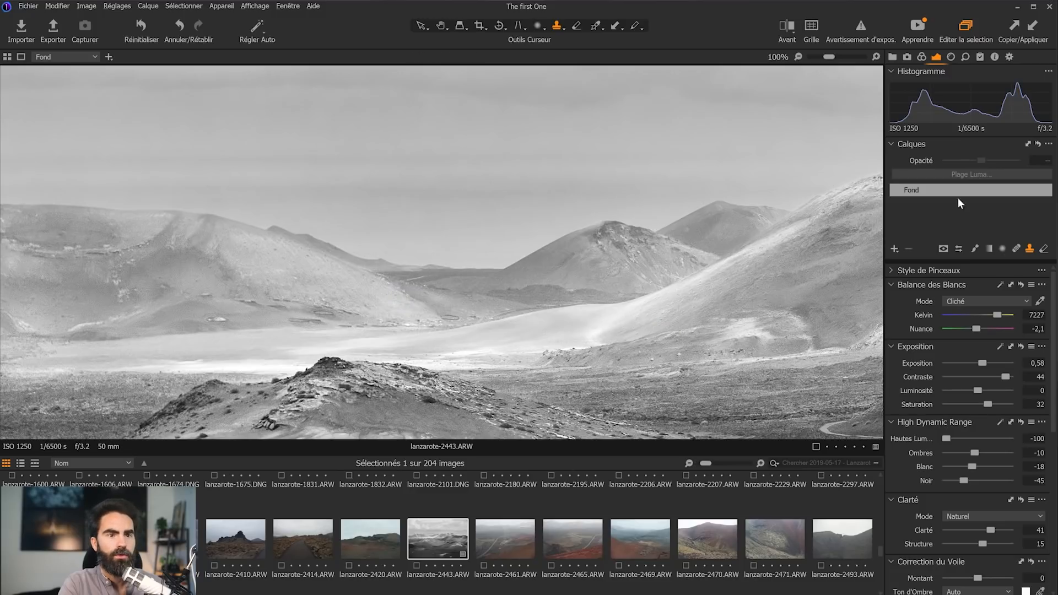
Look through the mask display options and switch from the clone brush to the Select cursor
left_click(943, 248)
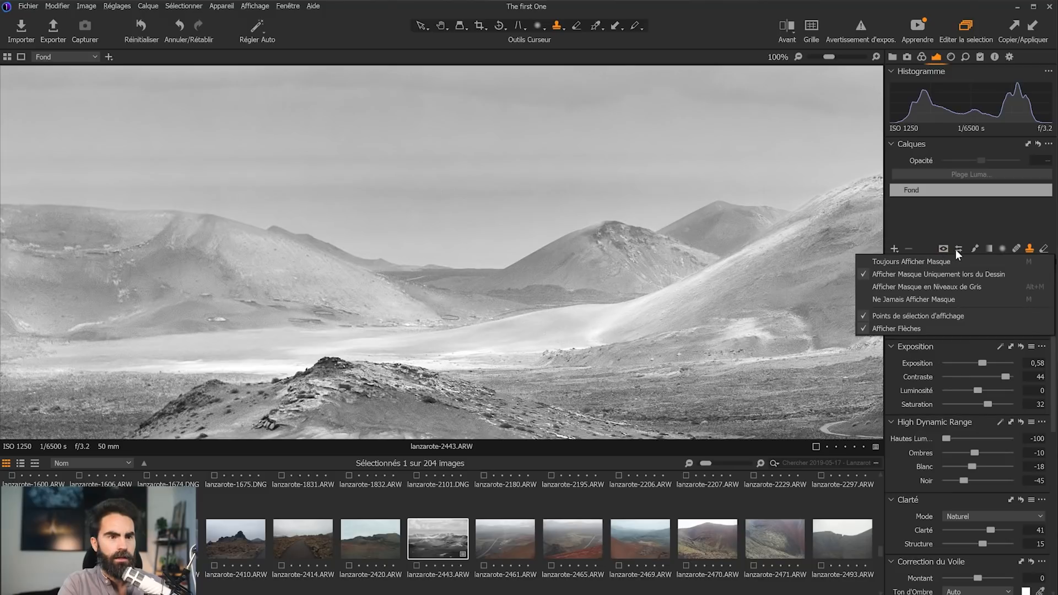
left_click(1030, 249)
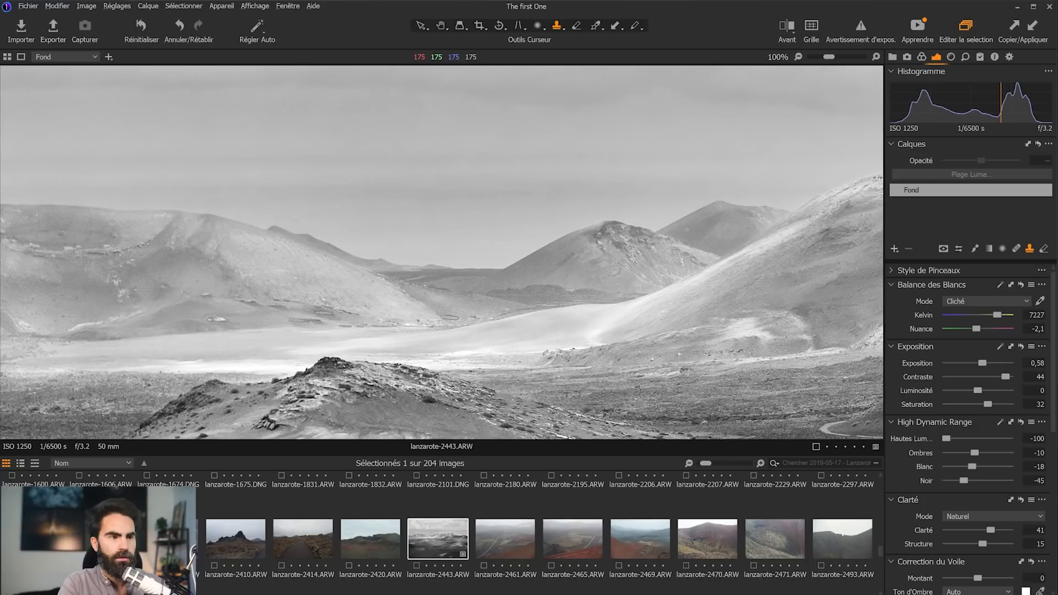
key("v")
key("m")
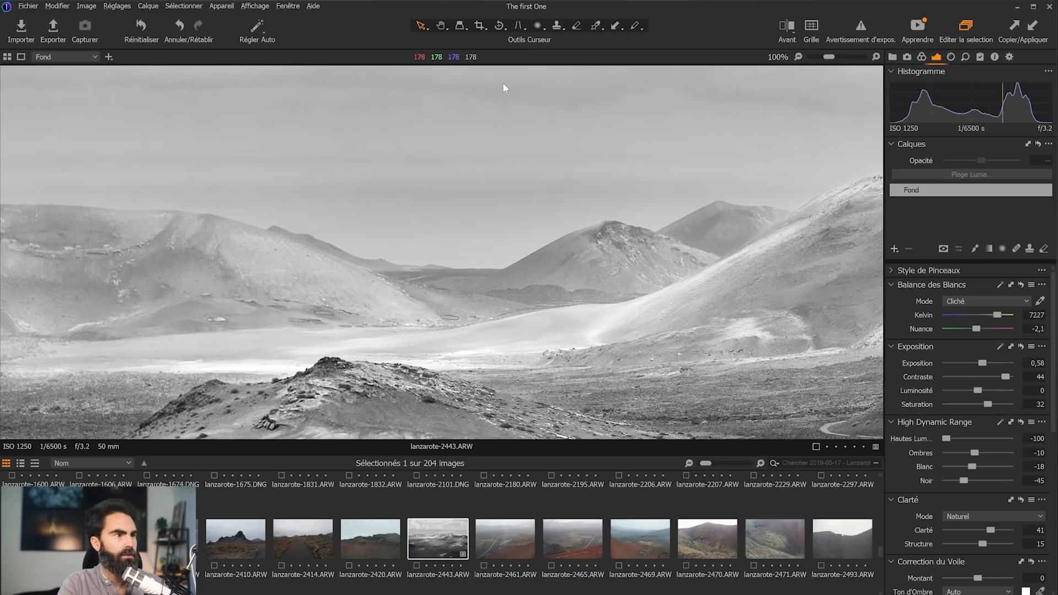
Fit the black-and-white hill photo in the viewer, then open lanzarote-2533.DNG from the browser
left_click(444, 24)
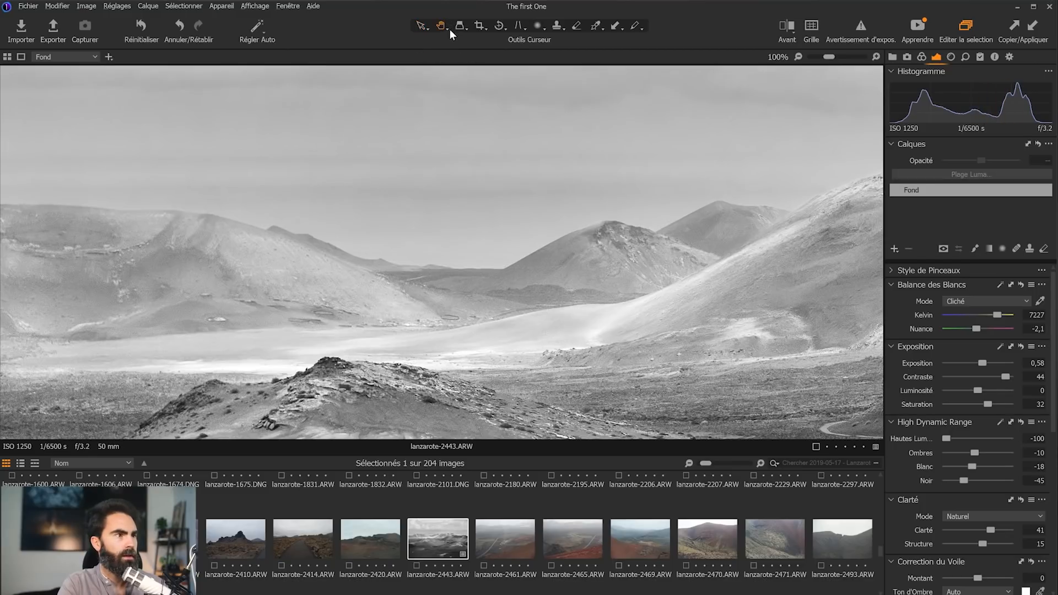
left_click(491, 210)
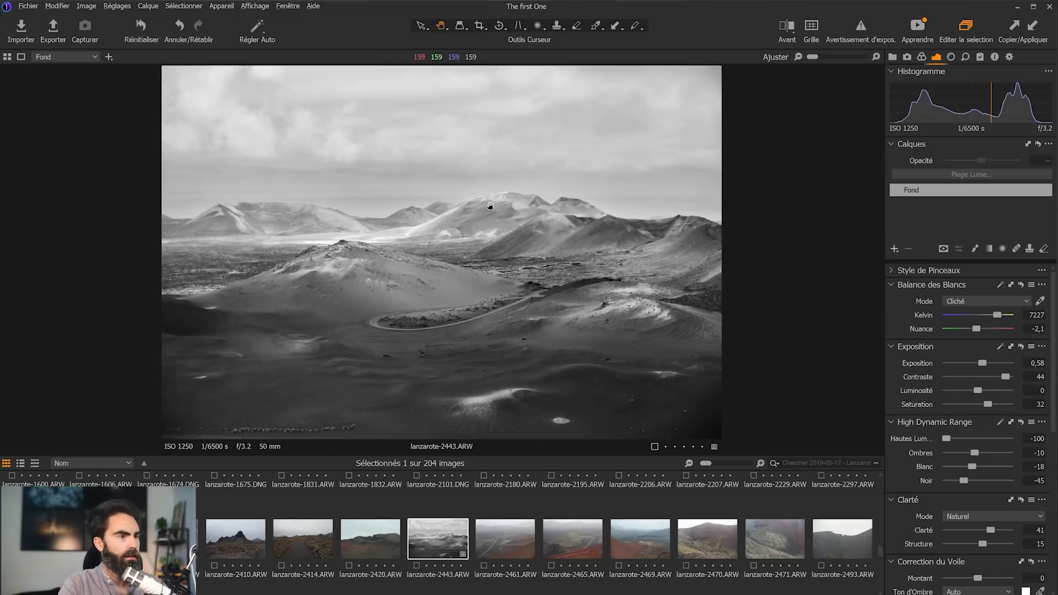
left_click(491, 209)
left_click(491, 207)
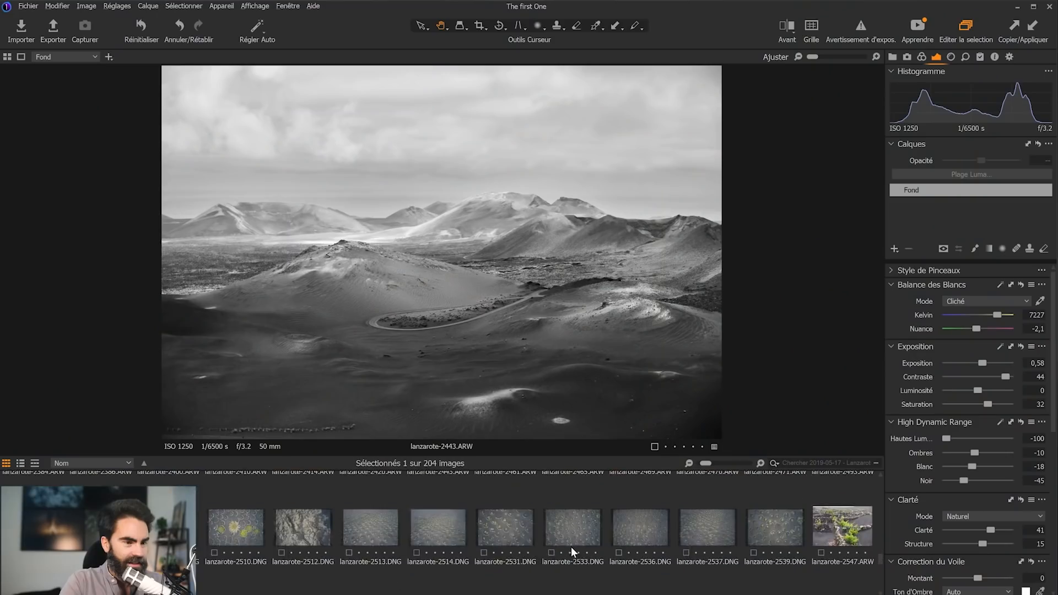
scroll(571, 542, "down", 3)
scroll(574, 541, "up", 3)
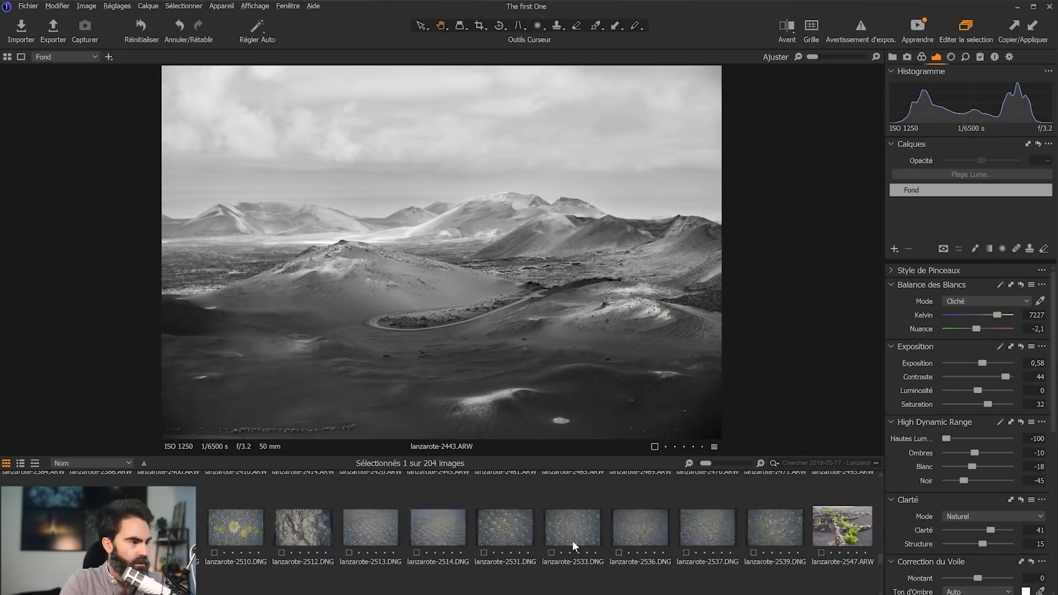
left_click(572, 541)
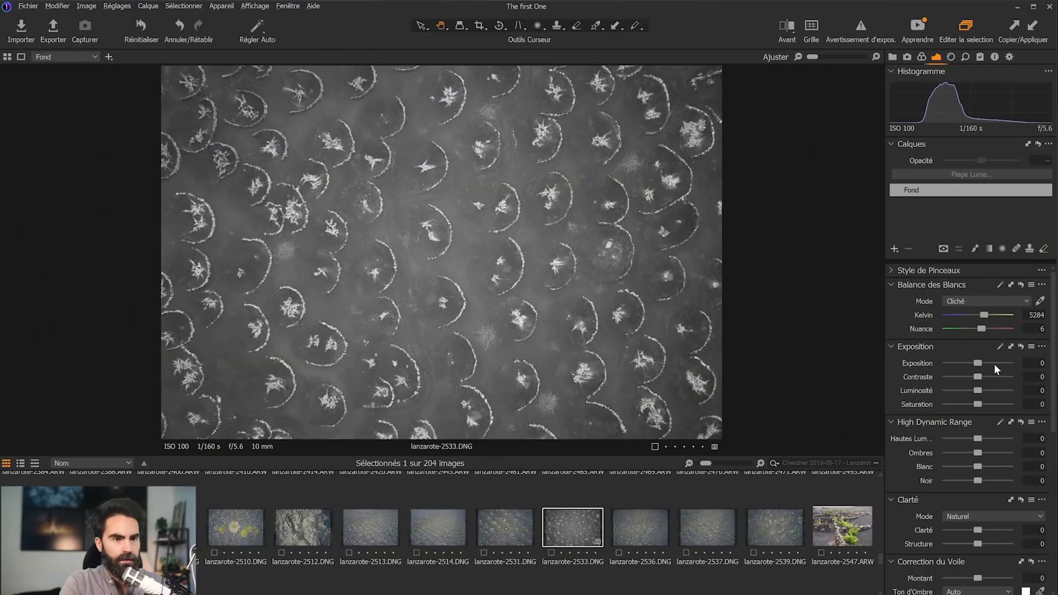
Set contrast to 29, exposure to -0.11, highlights to 2 and shadows to -9 for the aerial crater photo
left_click_drag(987, 377, 996, 376)
left_click(977, 363)
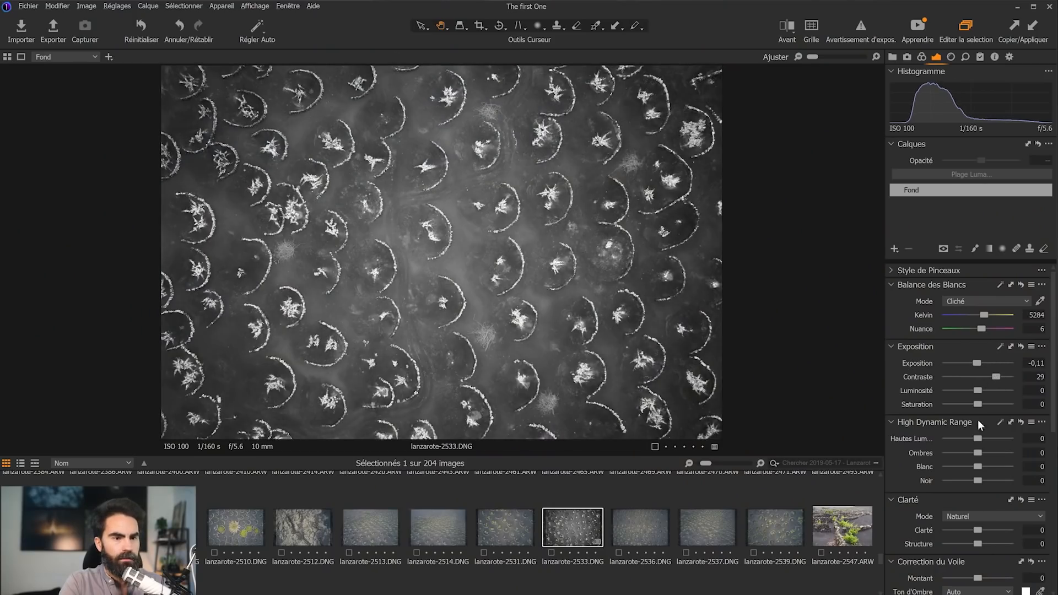
mouse_move(978, 453)
left_mouse_down()
mouse_move(961, 452)
mouse_move(982, 438)
mouse_move(975, 453)
left_mouse_up()
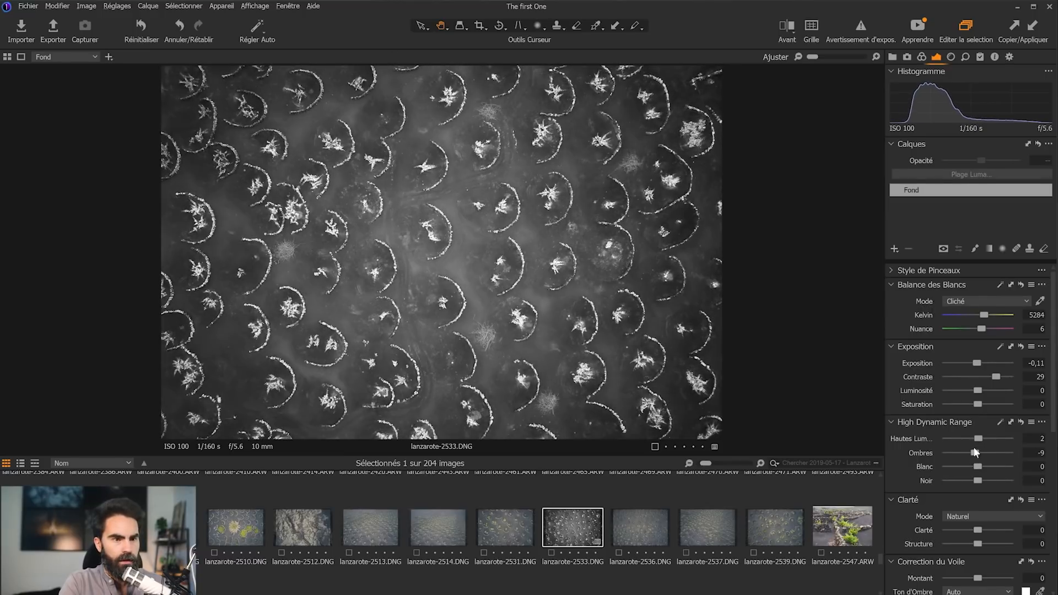
Set the lens light falloff correction to 12 and look through the grid, LCC and lens profile options
left_click(952, 57)
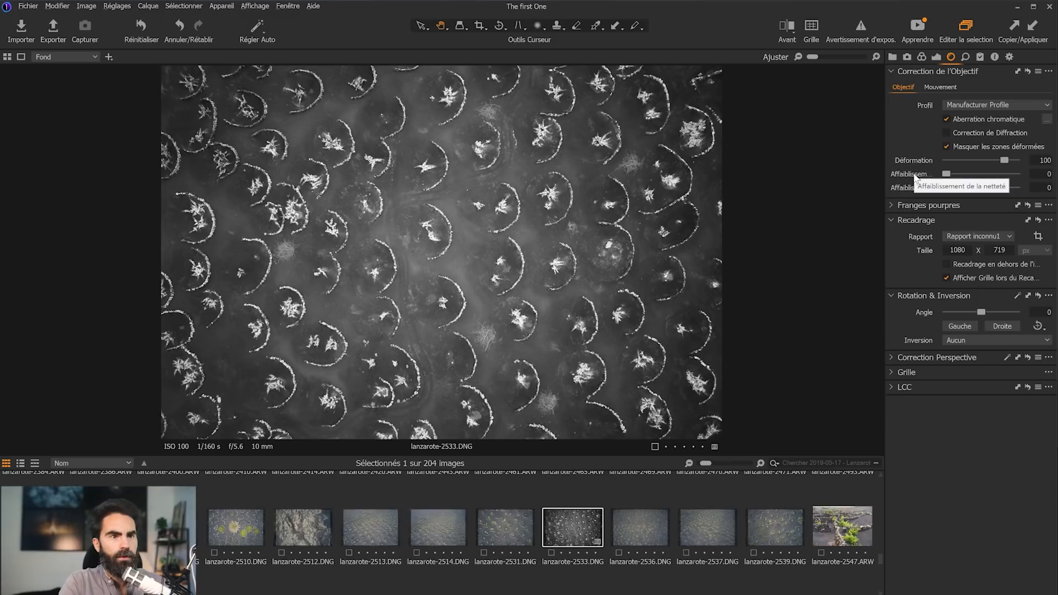
mouse_move(945, 188)
left_mouse_down()
mouse_move(984, 191)
mouse_move(954, 193)
left_mouse_up()
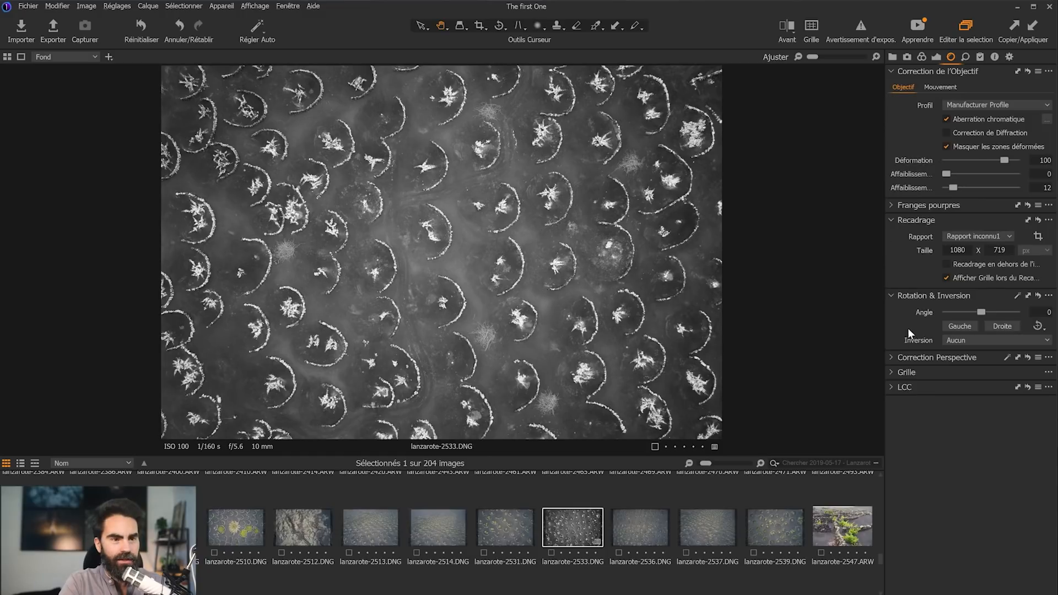
left_click(891, 371)
left_click(891, 373)
left_click(890, 387)
left_click(892, 387)
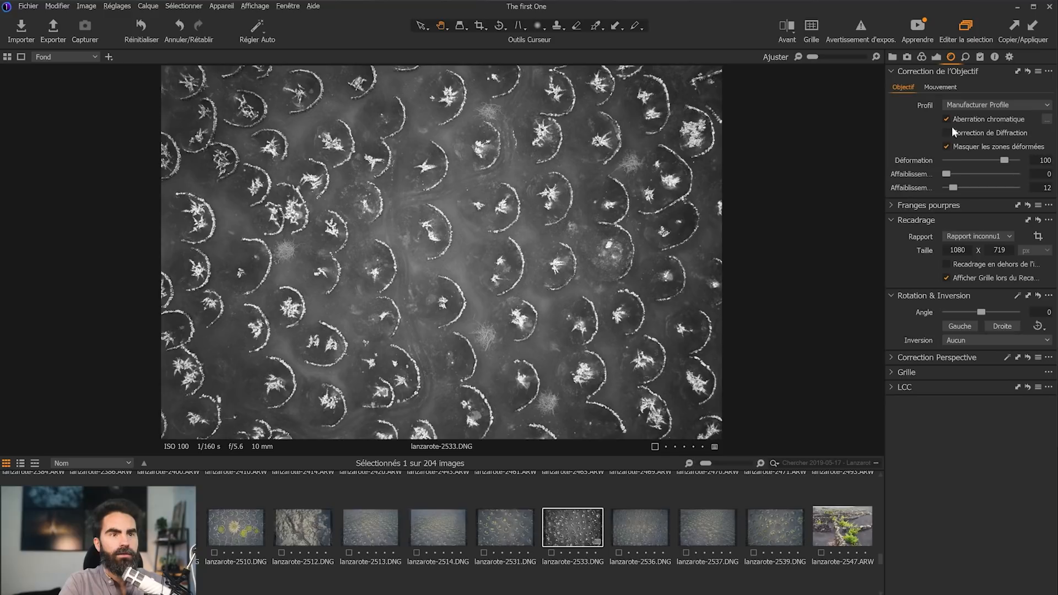
left_click(966, 106)
left_click(975, 204)
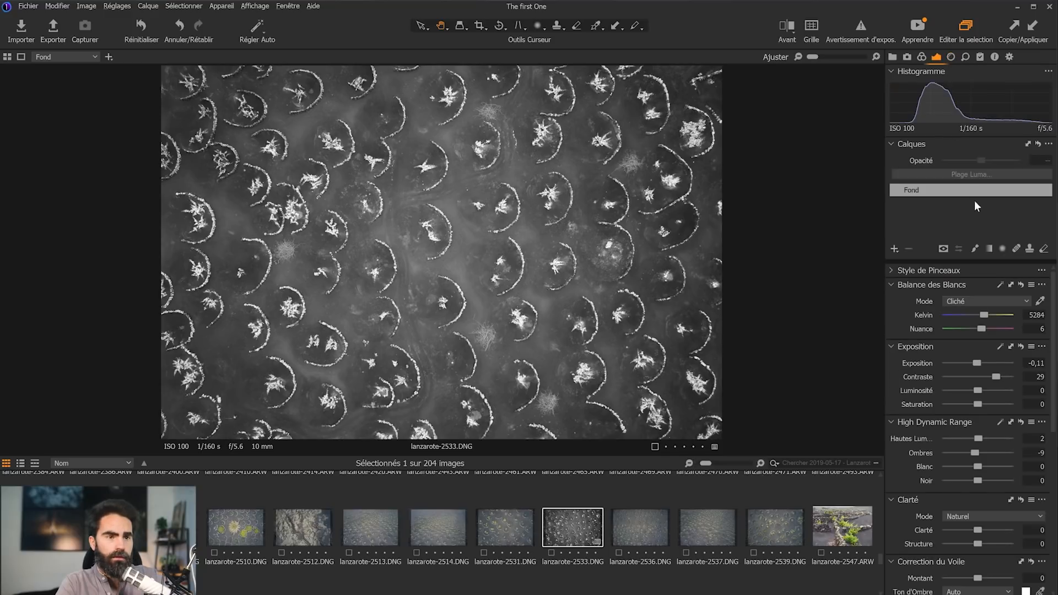
Draw a linear gradient mask from the photo's right edge to its middle, with exposure 0.47 and contrast 13
left_click(988, 250)
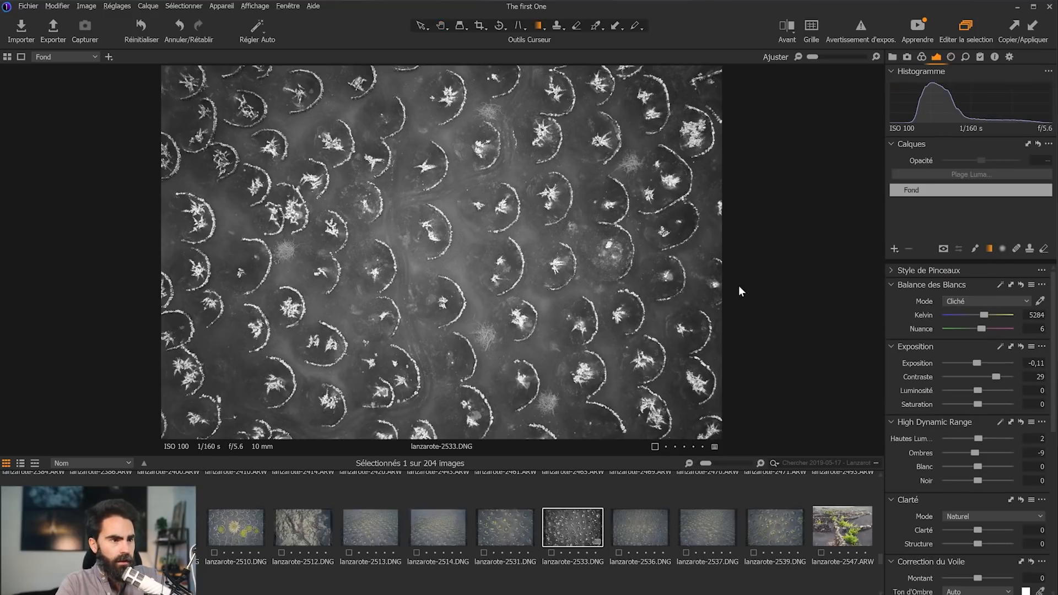
left_click_drag(716, 285, 469, 282)
left_click_drag(977, 362, 986, 375)
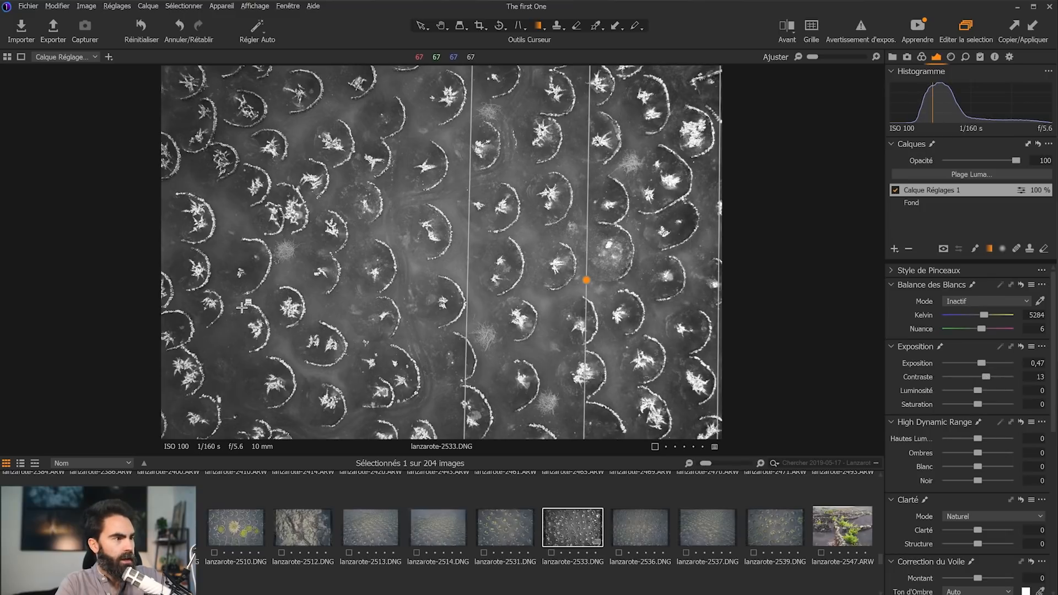
Redraw the linear gradient mask from the photo's left edge towards the middle, try another from the right side and undo it
left_click_drag(165, 302, 409, 301)
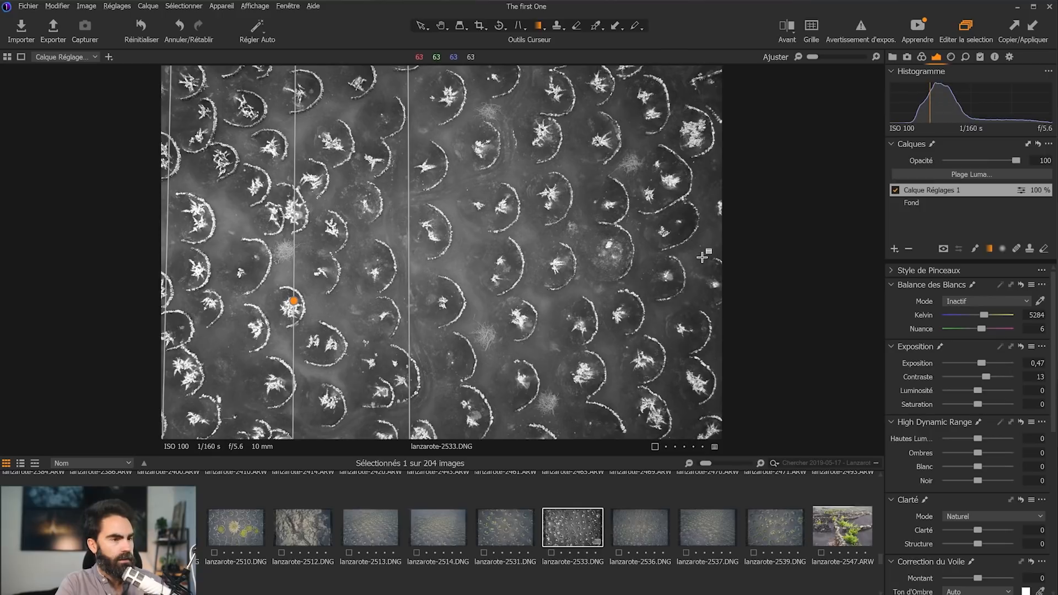
left_click_drag(705, 255, 566, 266)
key("ctrl+z")
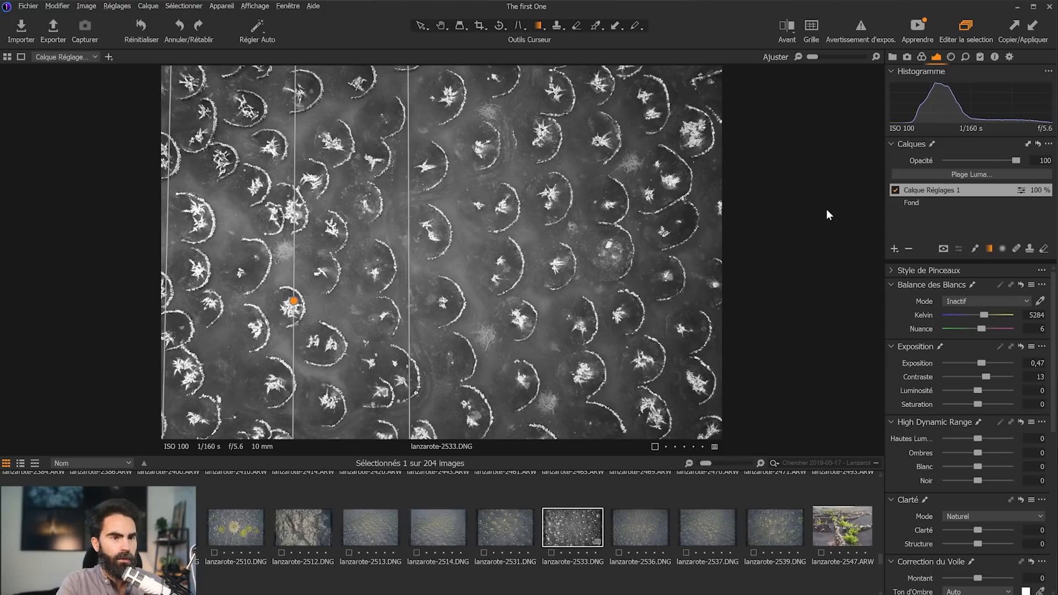
Rasterise the gradient mask and brush the adjustment onto the right side of the photo
left_click(973, 247)
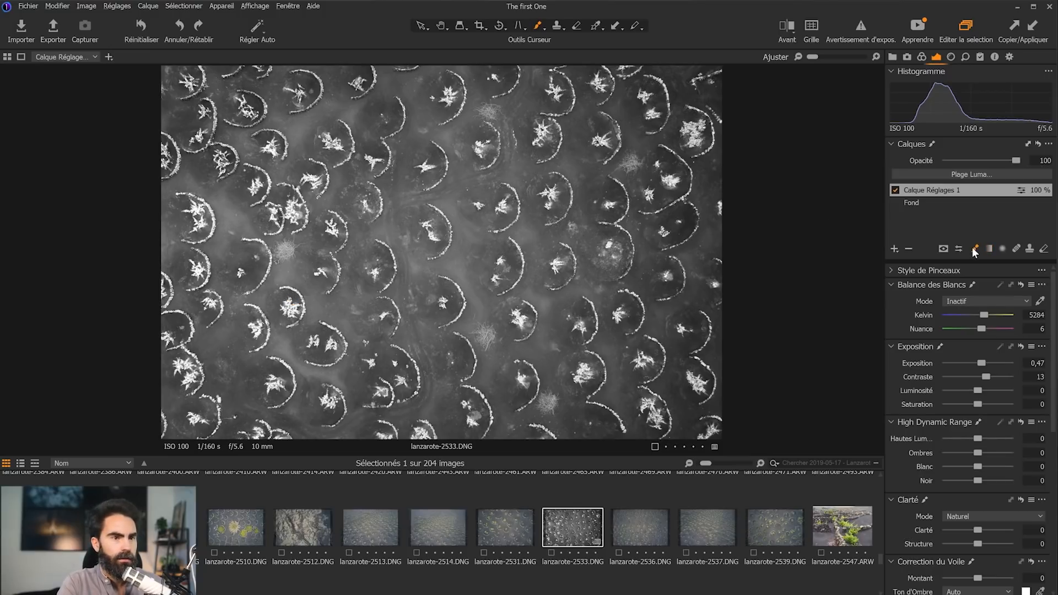
right_click(693, 217)
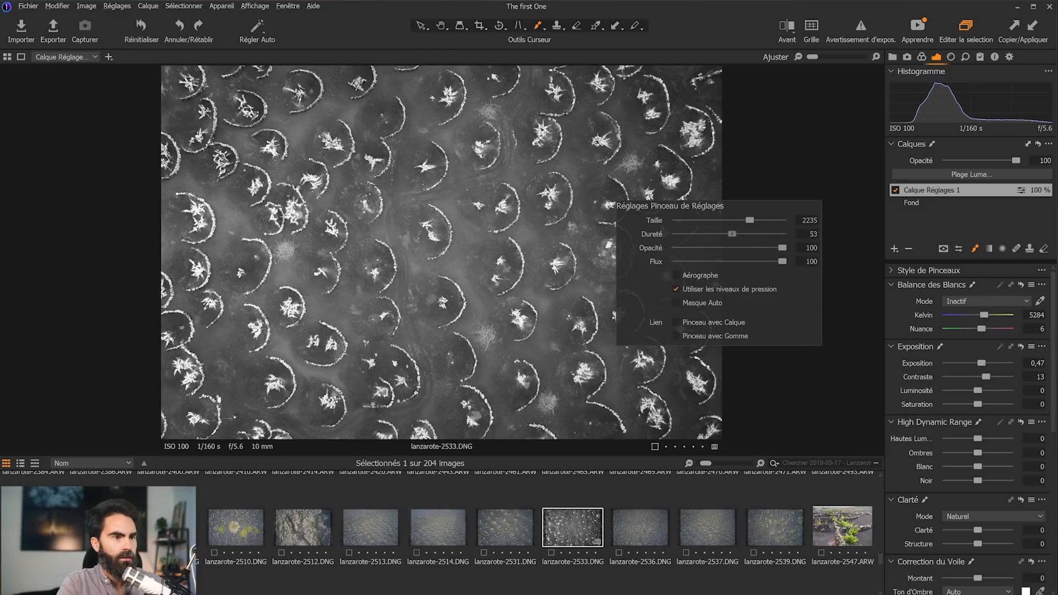
left_click(710, 395)
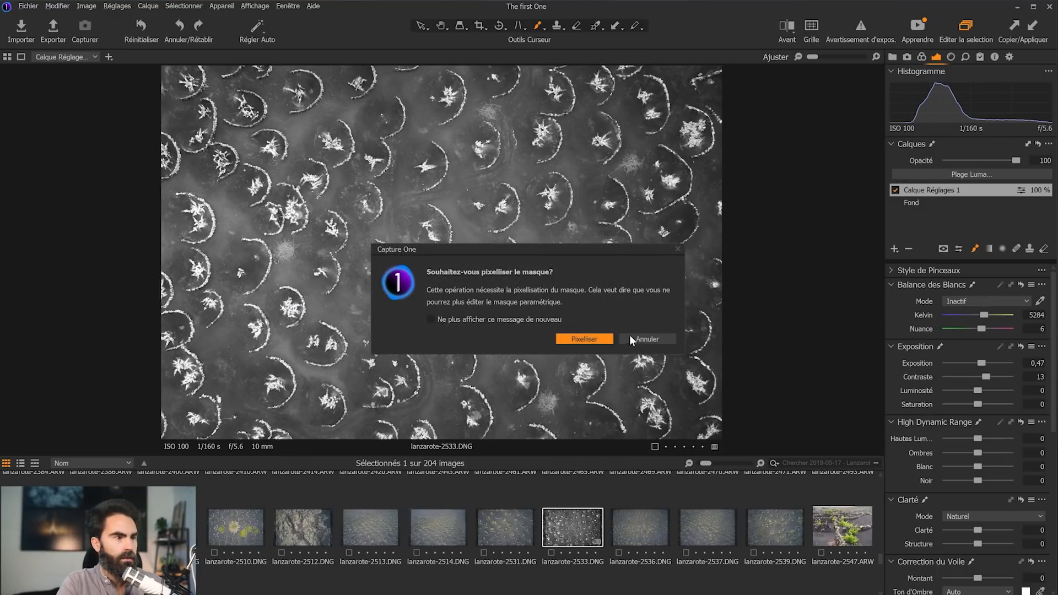
left_click(604, 339)
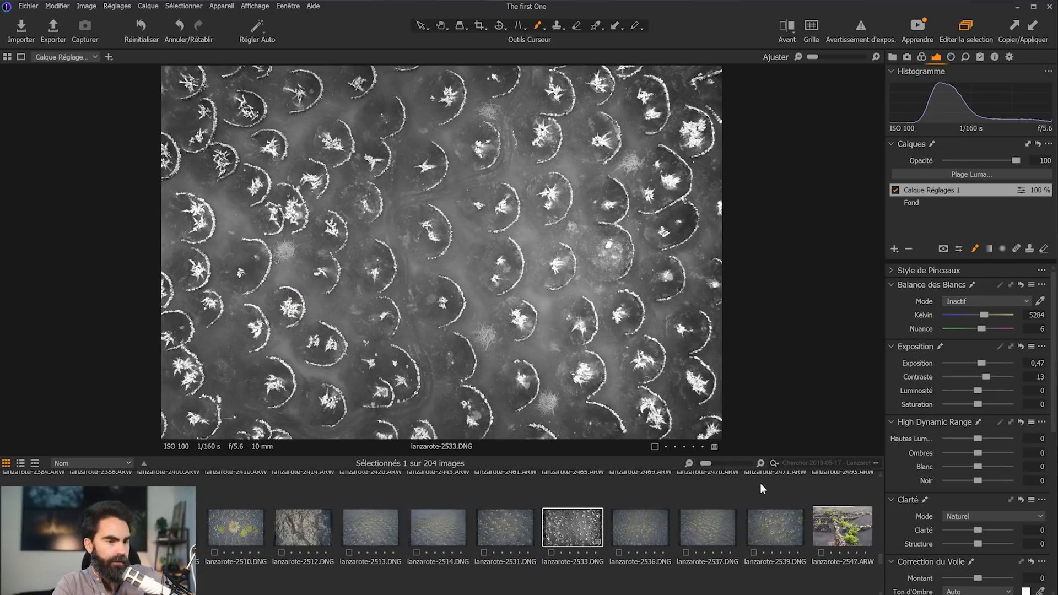
Browse further through the catalogue, view lanzarote-2601.ARW and open the coastal photo lanzarote-2579.ARW
scroll(760, 496, "down", 2)
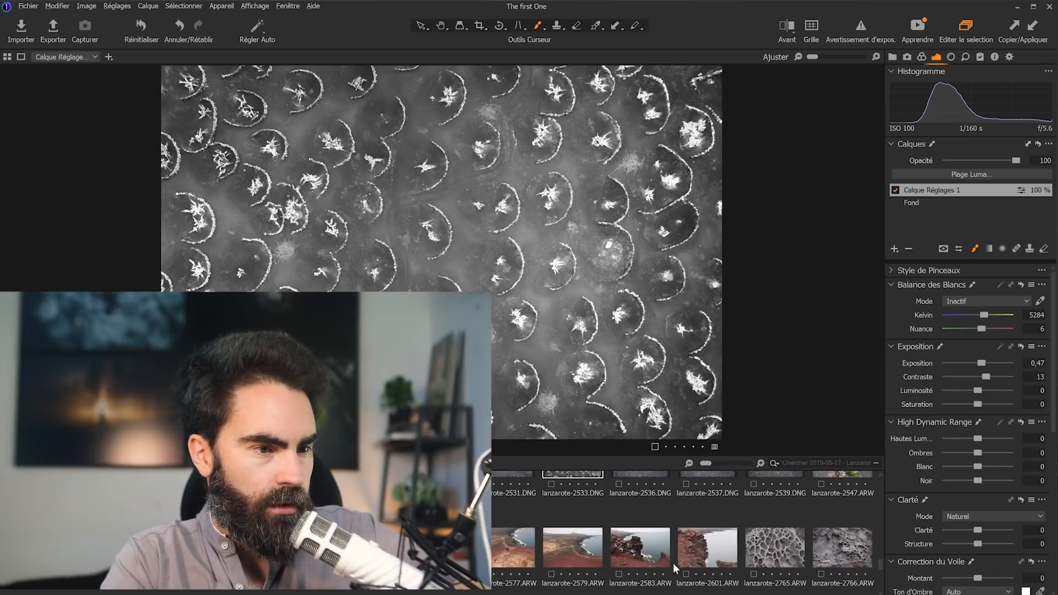
key("Down")
left_click(679, 507)
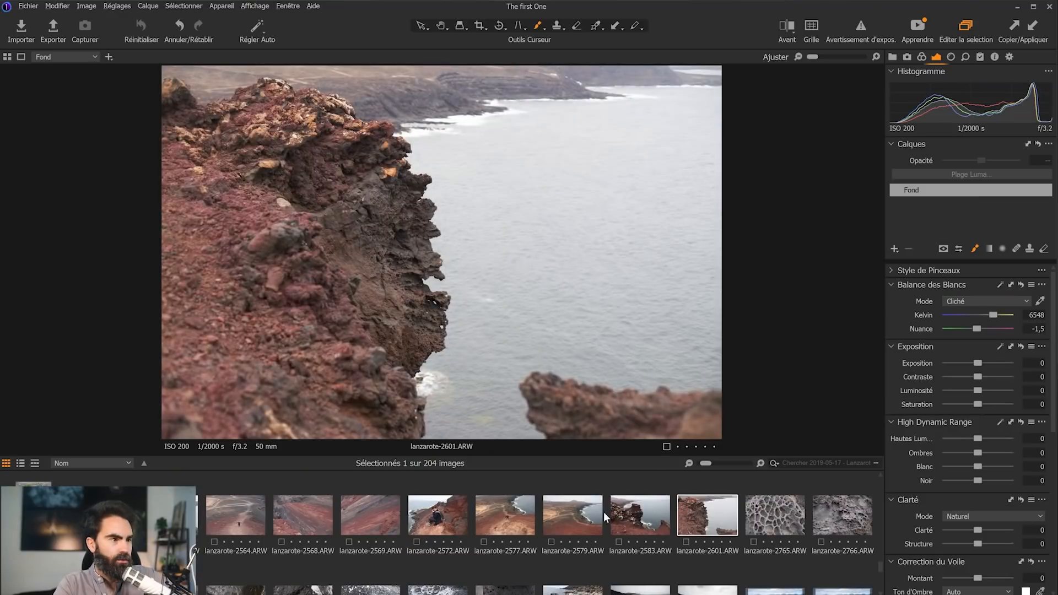
left_click(572, 518)
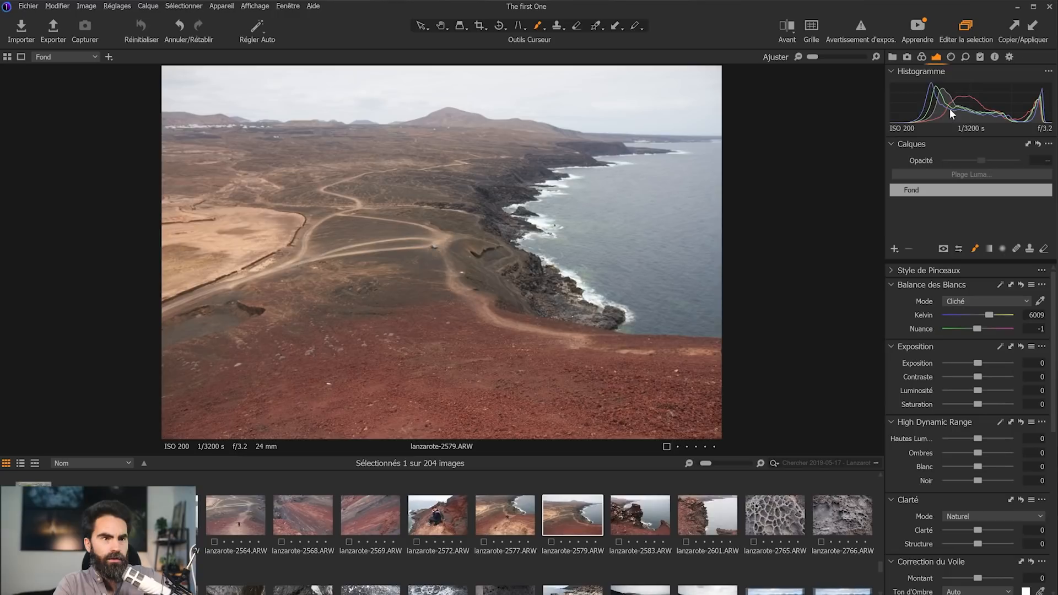
In the basic colour editor, set the orange range's saturation to 30.9 and raise its lightness
left_click(596, 25)
left_click_drag(980, 398, 989, 398)
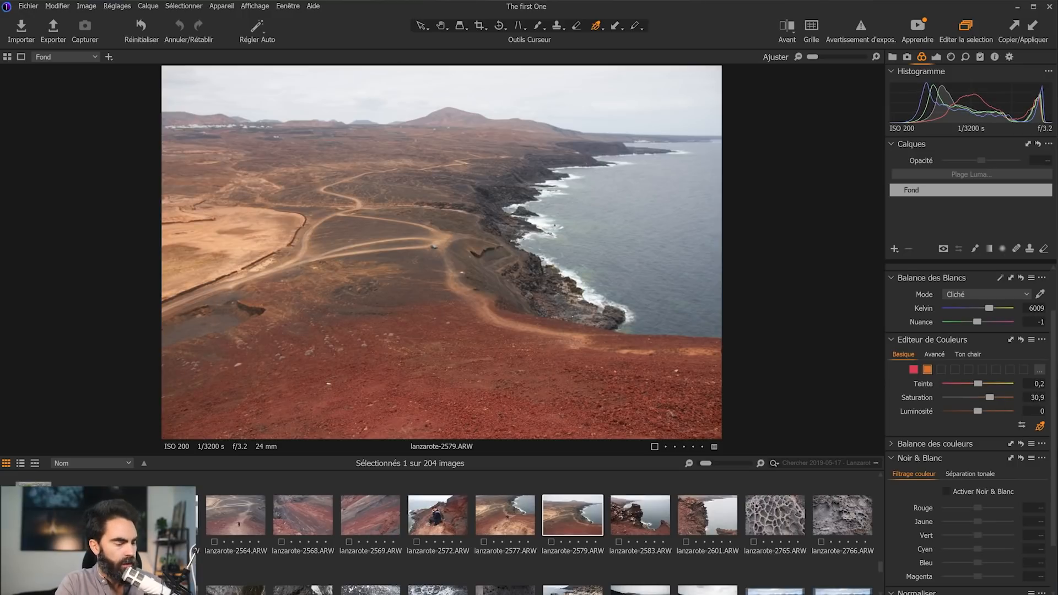
left_click_drag(971, 411, 994, 411)
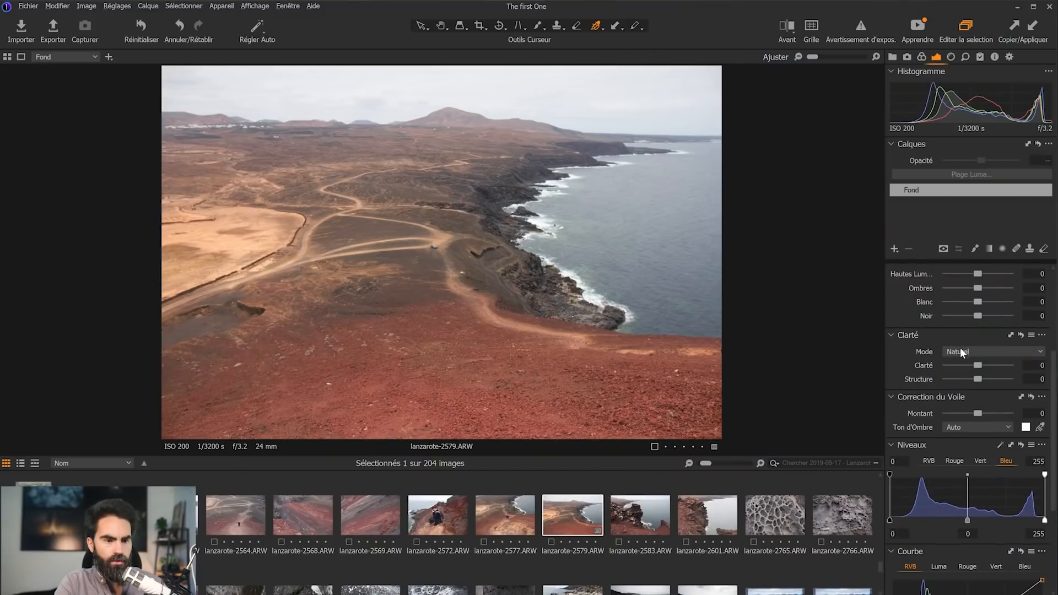
Paint the Brightness (-) style brush over the red ground in the photo's lower right corner
scroll(961, 350, "down", 3)
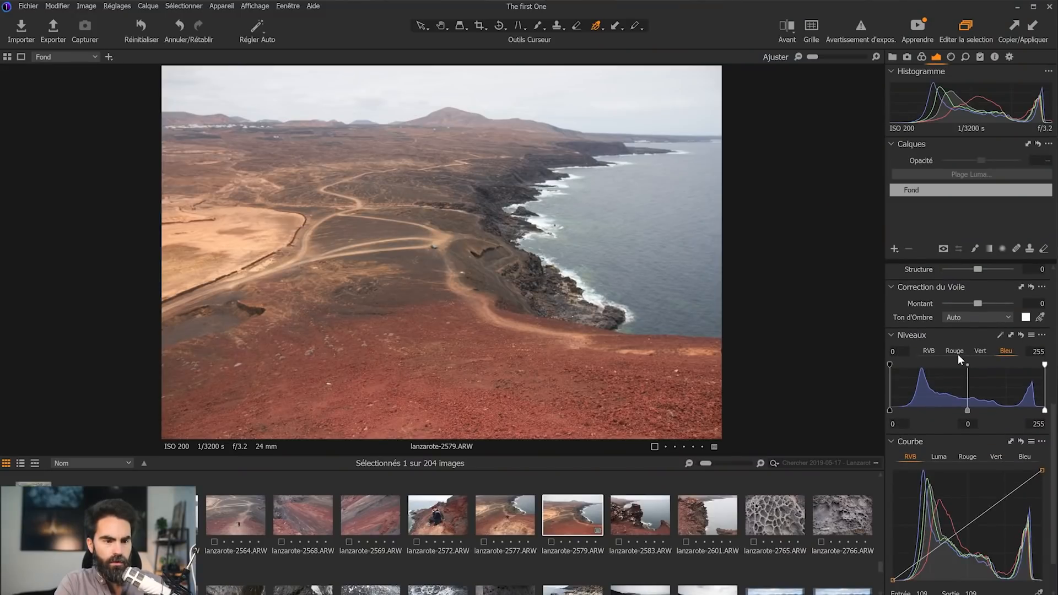
left_click(922, 58)
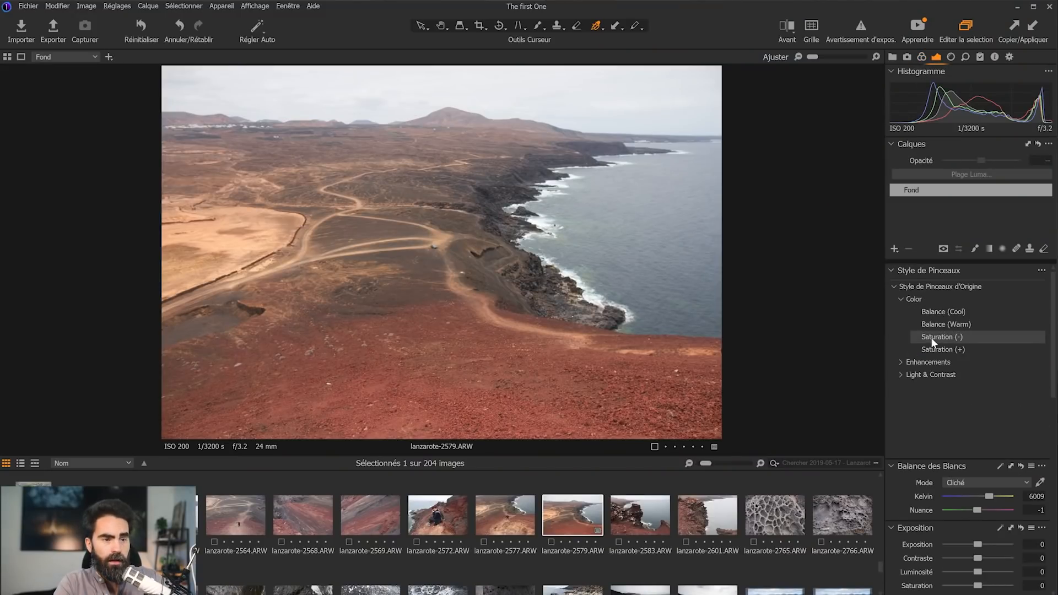
left_click(903, 362)
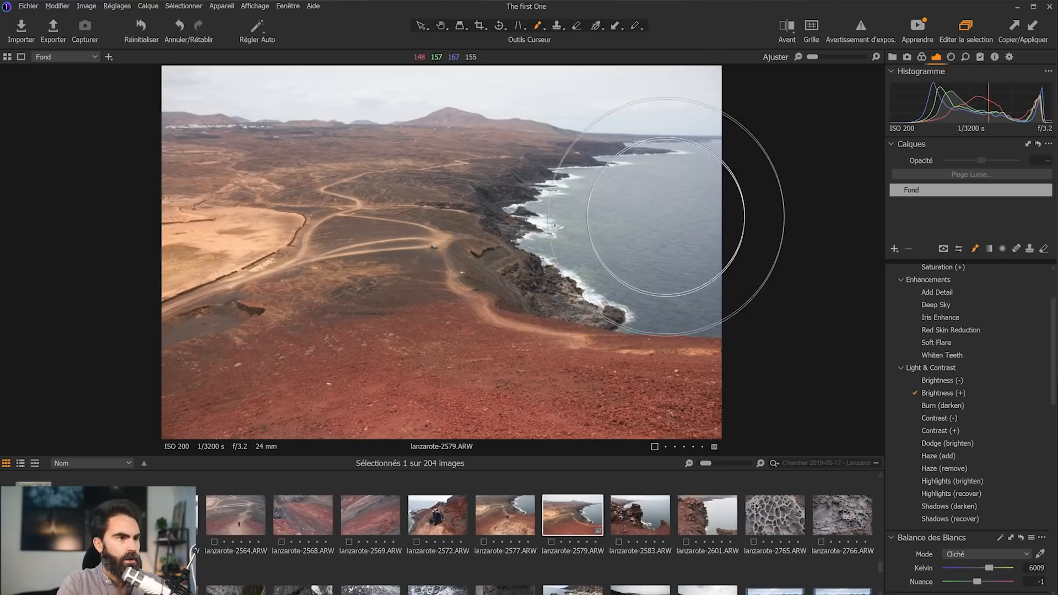
left_click(953, 381)
mouse_move(713, 428)
left_mouse_down()
mouse_move(578, 408)
mouse_move(272, 425)
mouse_move(695, 413)
left_mouse_up()
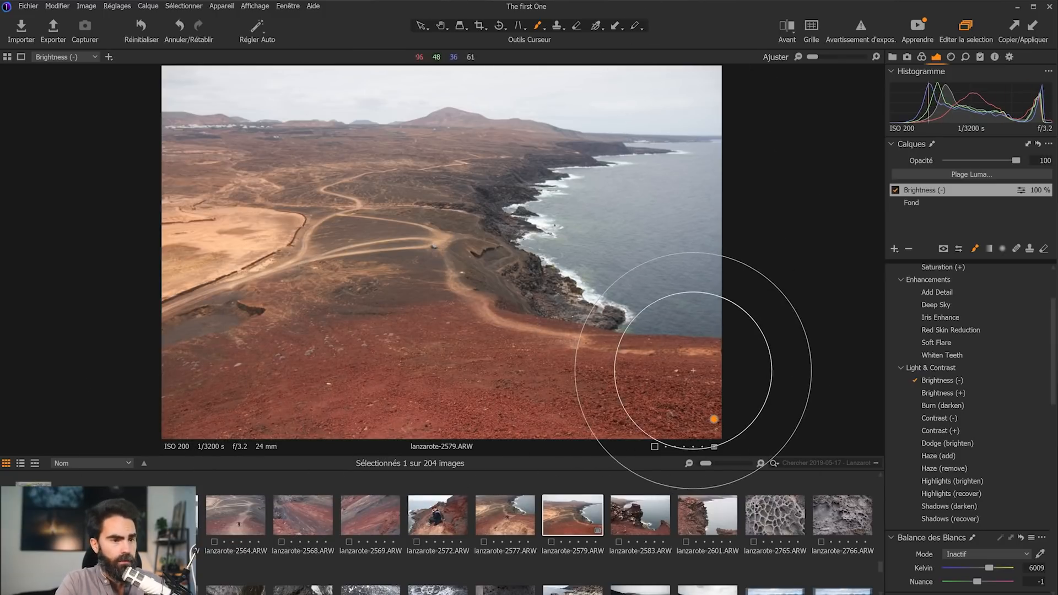
scroll(991, 412, "down", 2)
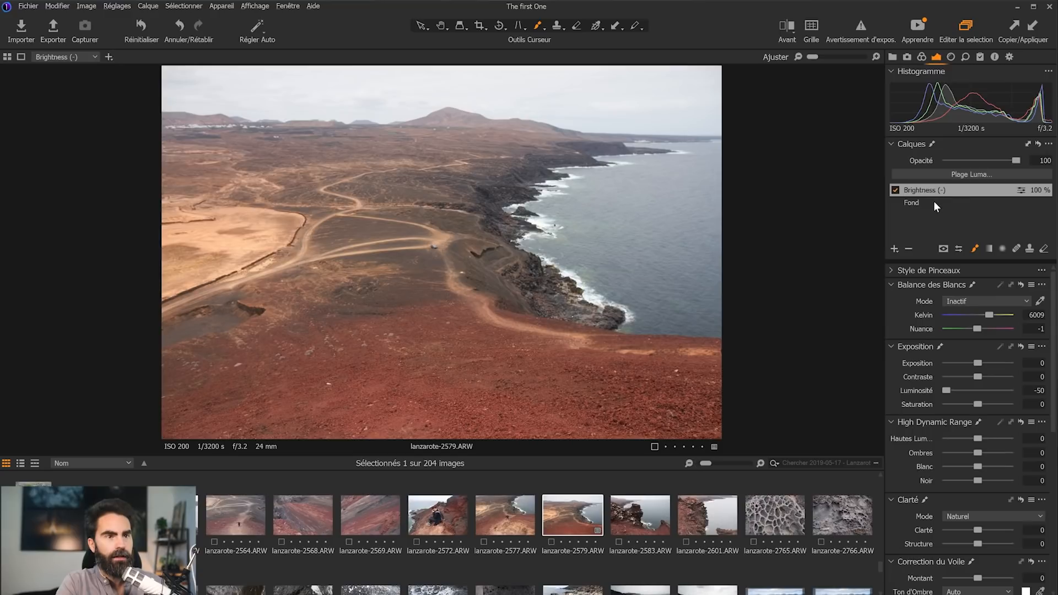
Set the contrast of the background layer to 13
left_click(933, 202)
left_click_drag(989, 375, 987, 377)
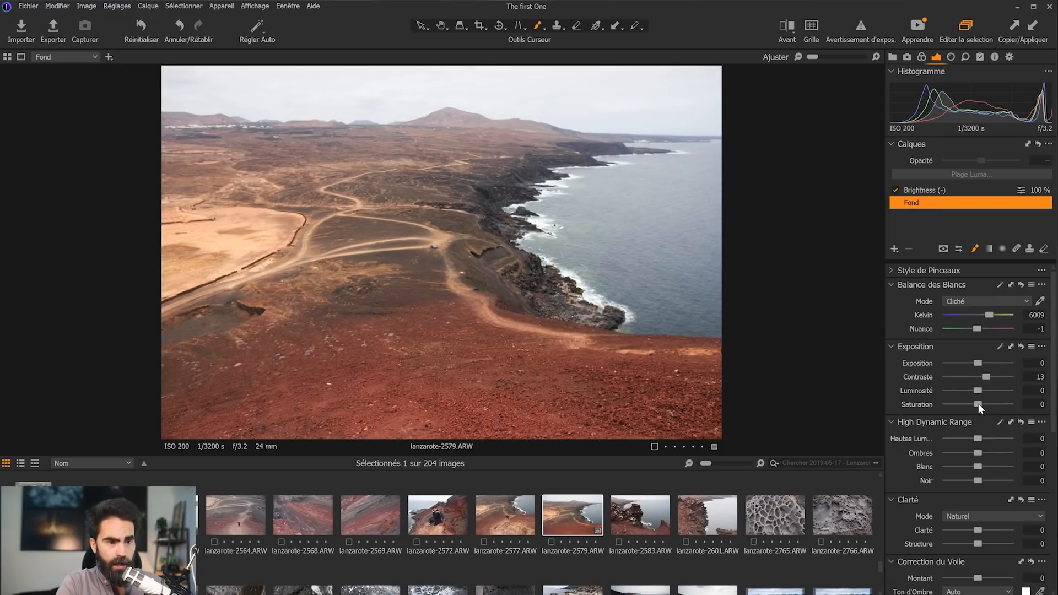